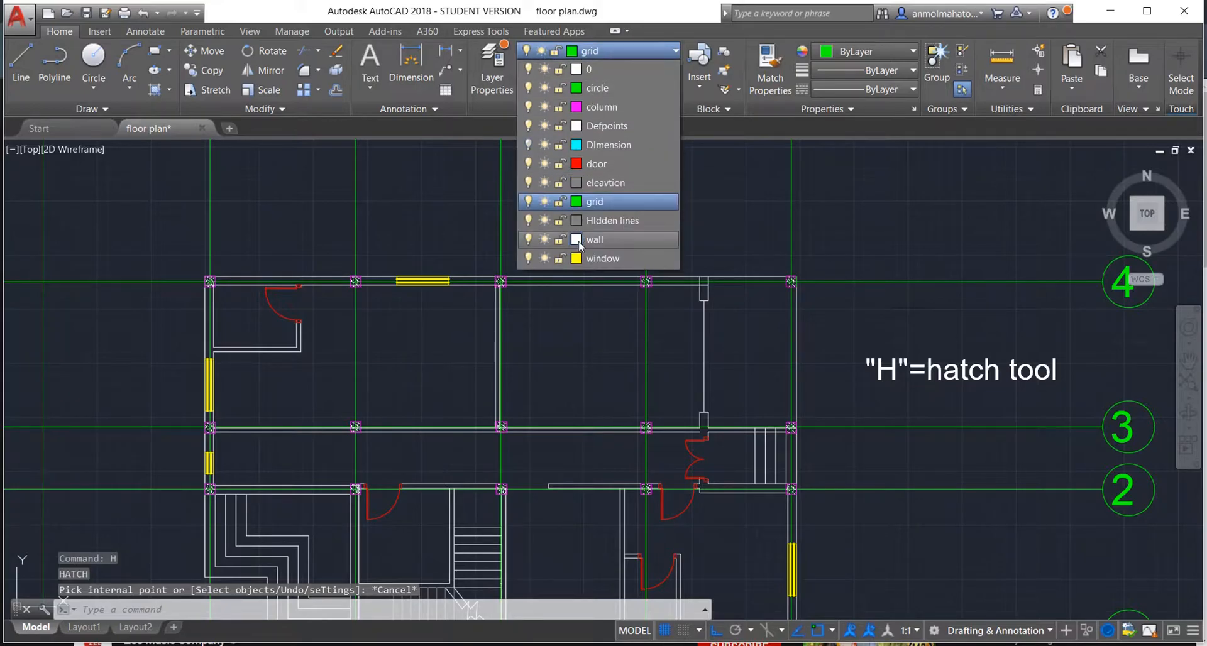
# Step: Make the wall layer current and turn off the grid layer
pyautogui.click(647, 452)
pyautogui.click(632, 48)
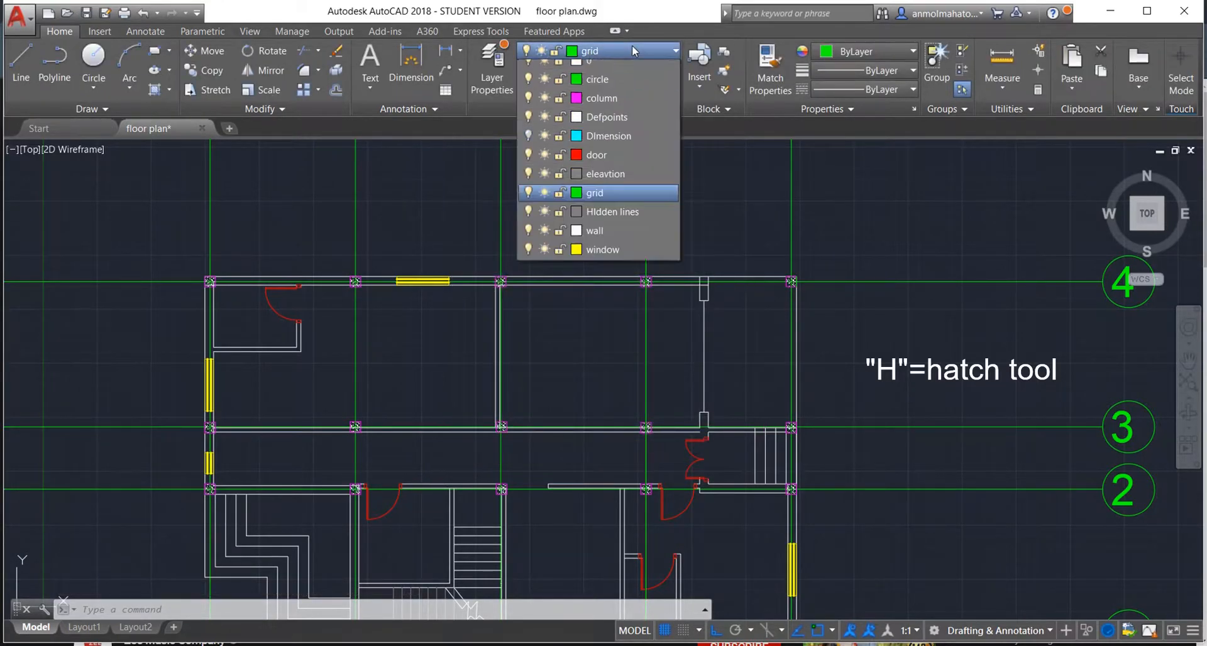
pyautogui.click(601, 240)
pyautogui.click(601, 50)
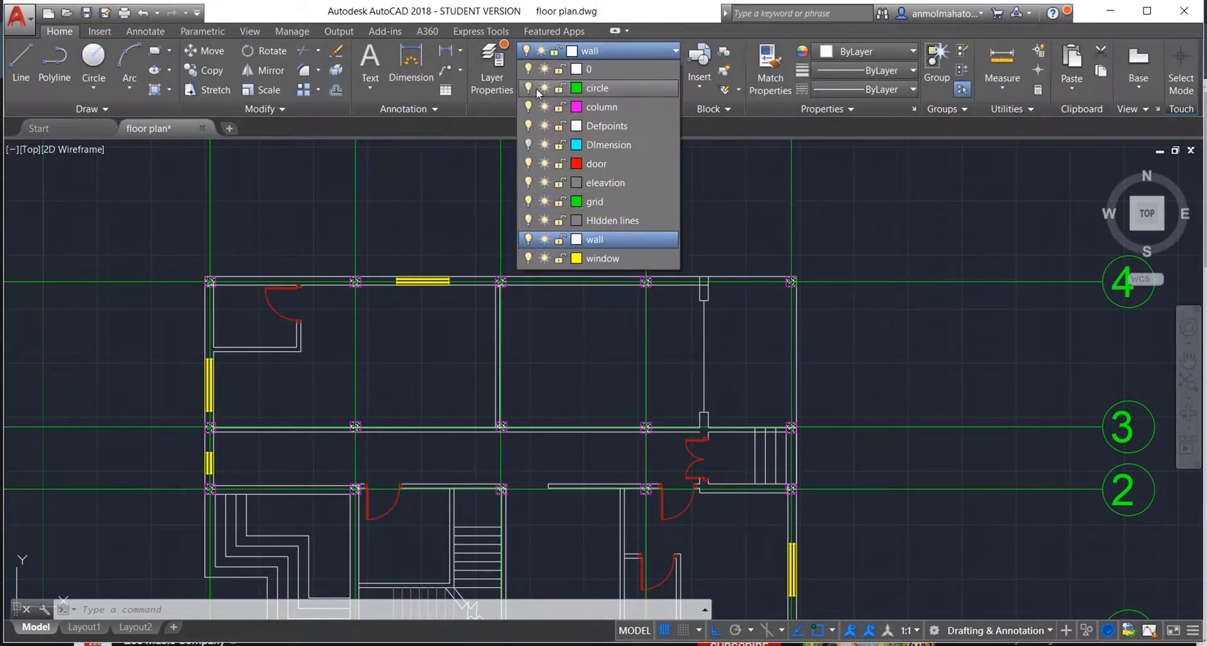
pyautogui.click(531, 200)
pyautogui.click(623, 51)
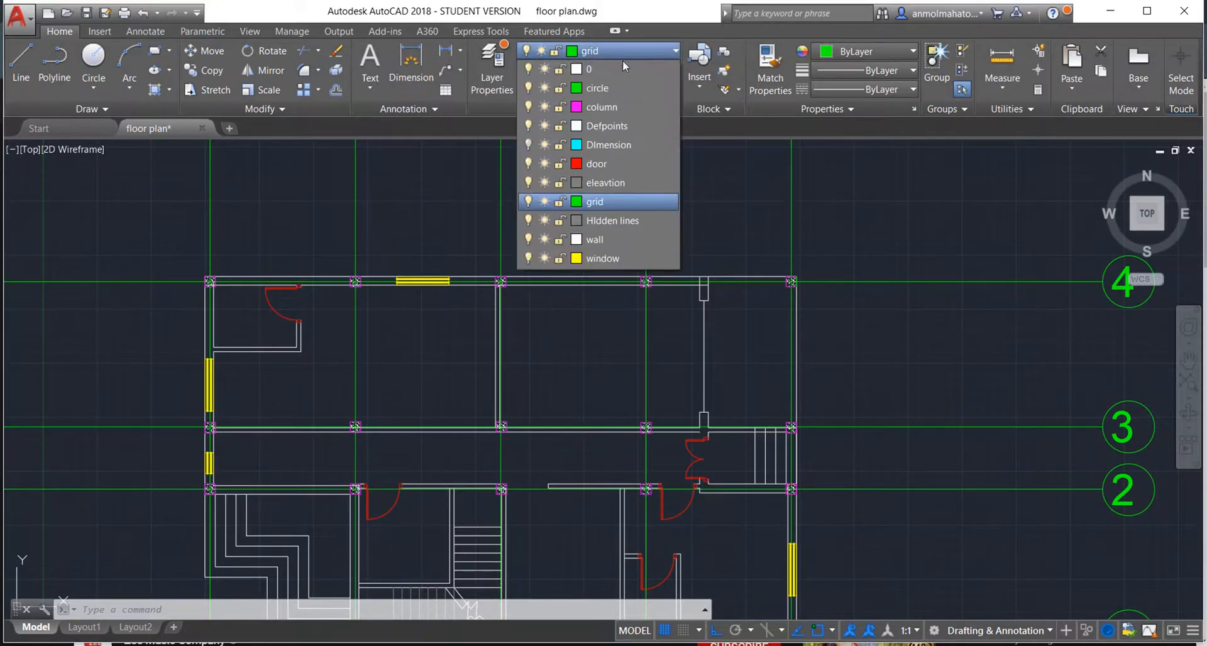
pyautogui.click(617, 239)
pyautogui.click(643, 49)
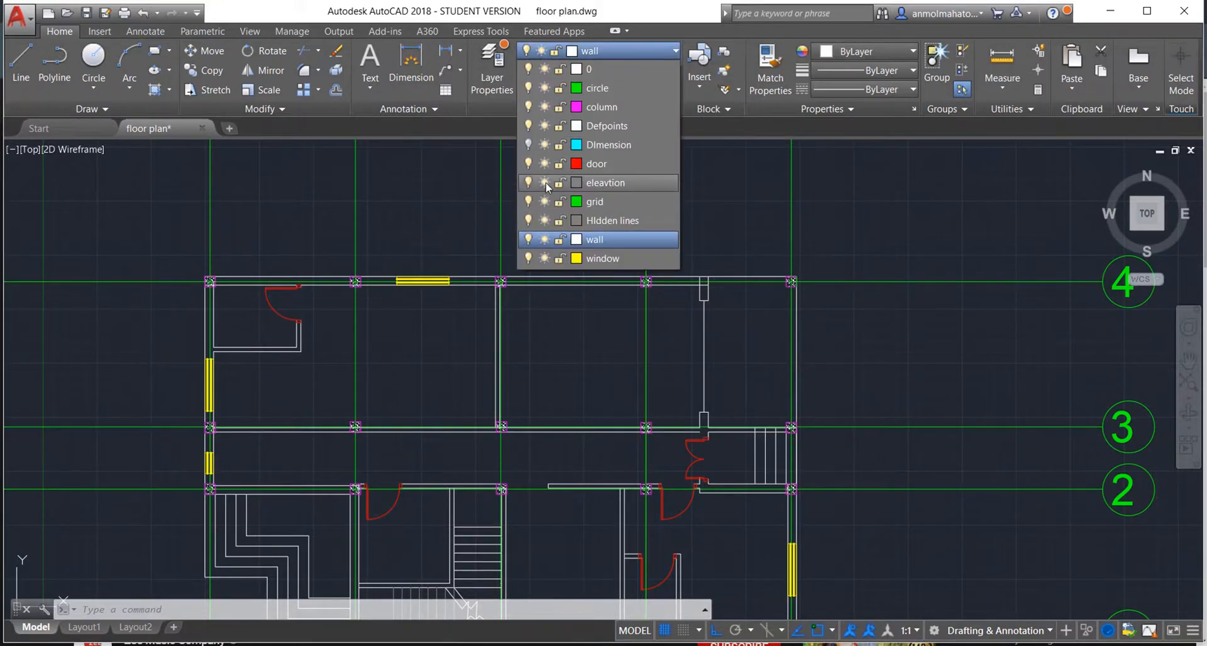
pyautogui.click(530, 202)
pyautogui.click(373, 235)
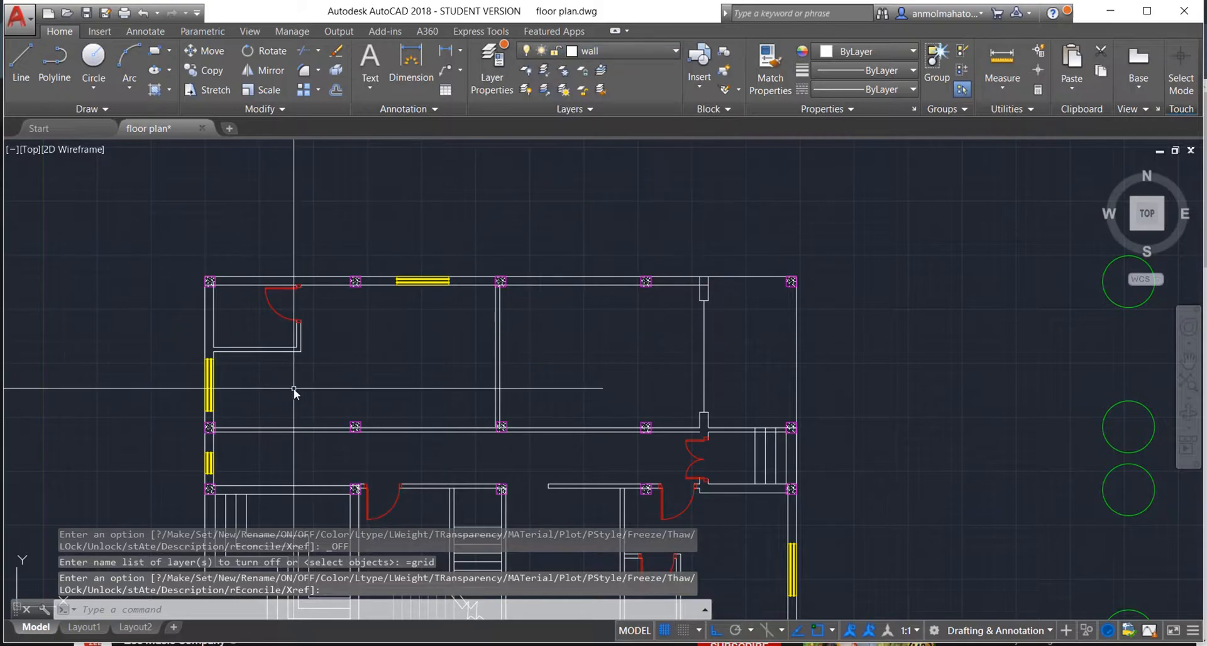
# Step: Turn off the circle layer to hide the grid bubbles
pyautogui.scroll(-2, 293, 389)
pyautogui.scroll(2, 293, 388)
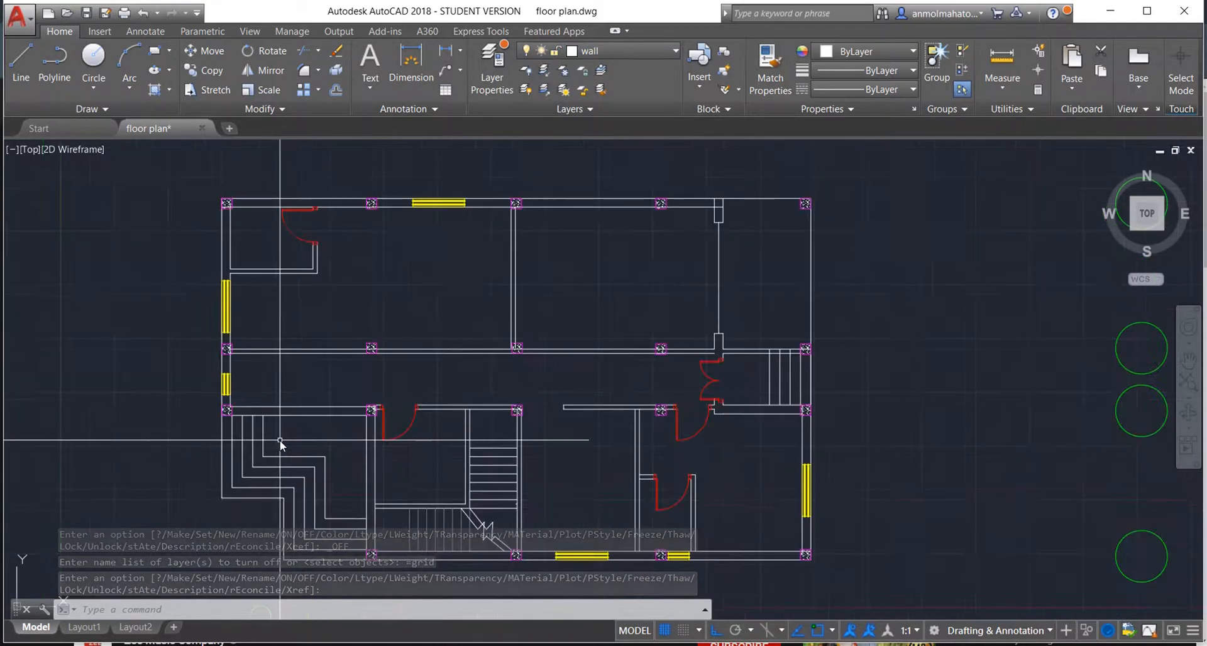
pyautogui.click(621, 52)
pyautogui.click(528, 88)
pyautogui.click(429, 304)
# Step: Hatch the upper exterior wall segments and the end stub with the ANSI32 pattern at scale 10
pyautogui.write('H')
pyautogui.press('Return')
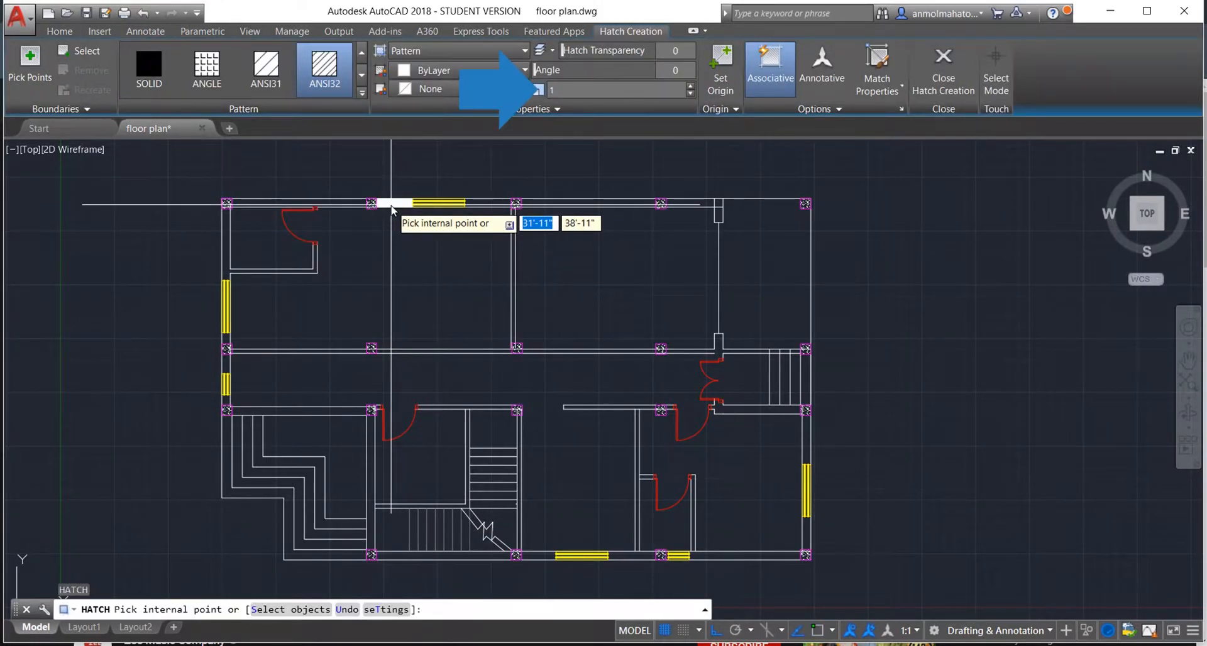
pyautogui.click(391, 205)
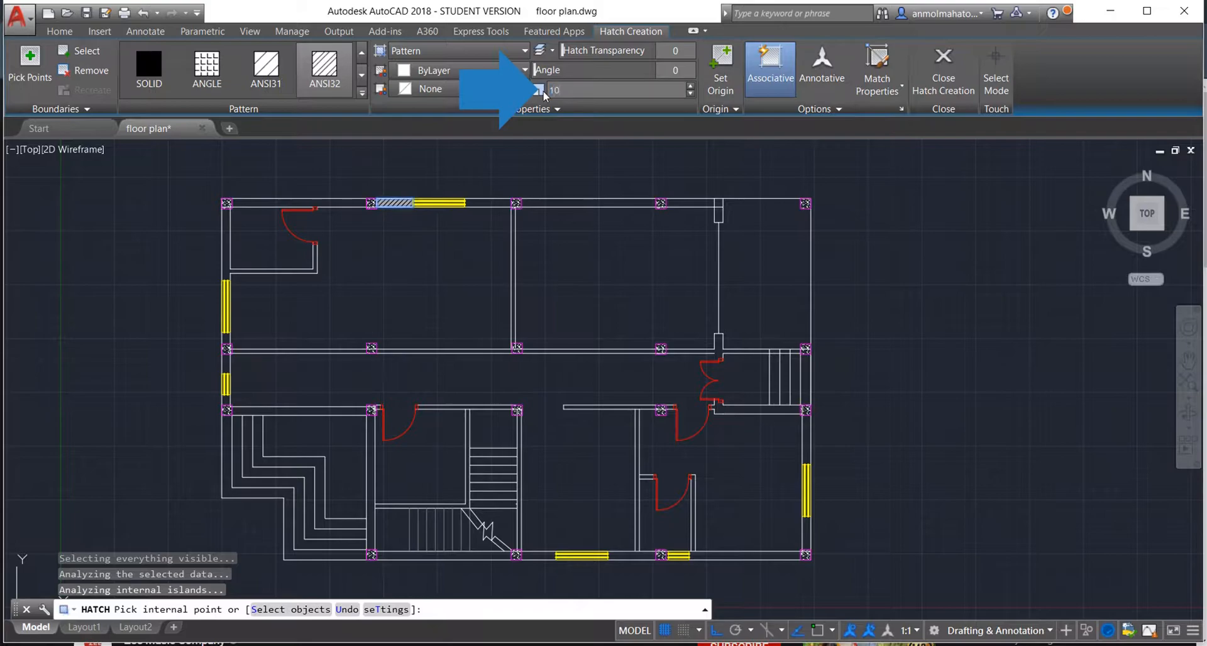
pyautogui.click(484, 202)
pyautogui.click(542, 202)
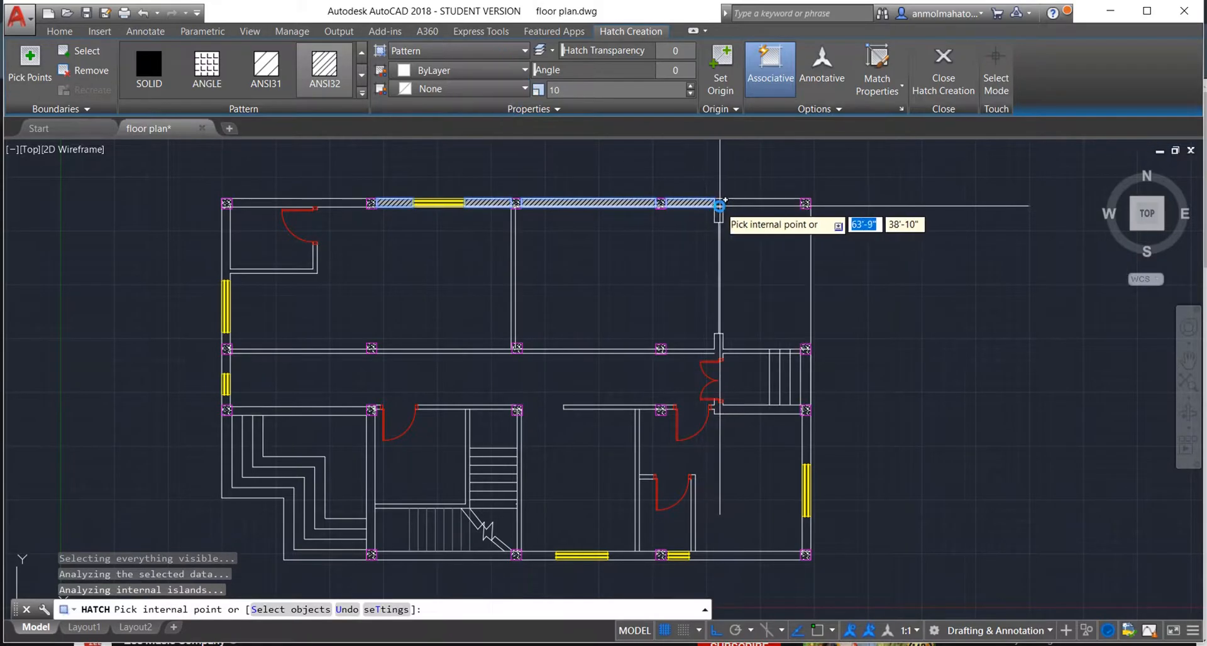
pyautogui.click(718, 210)
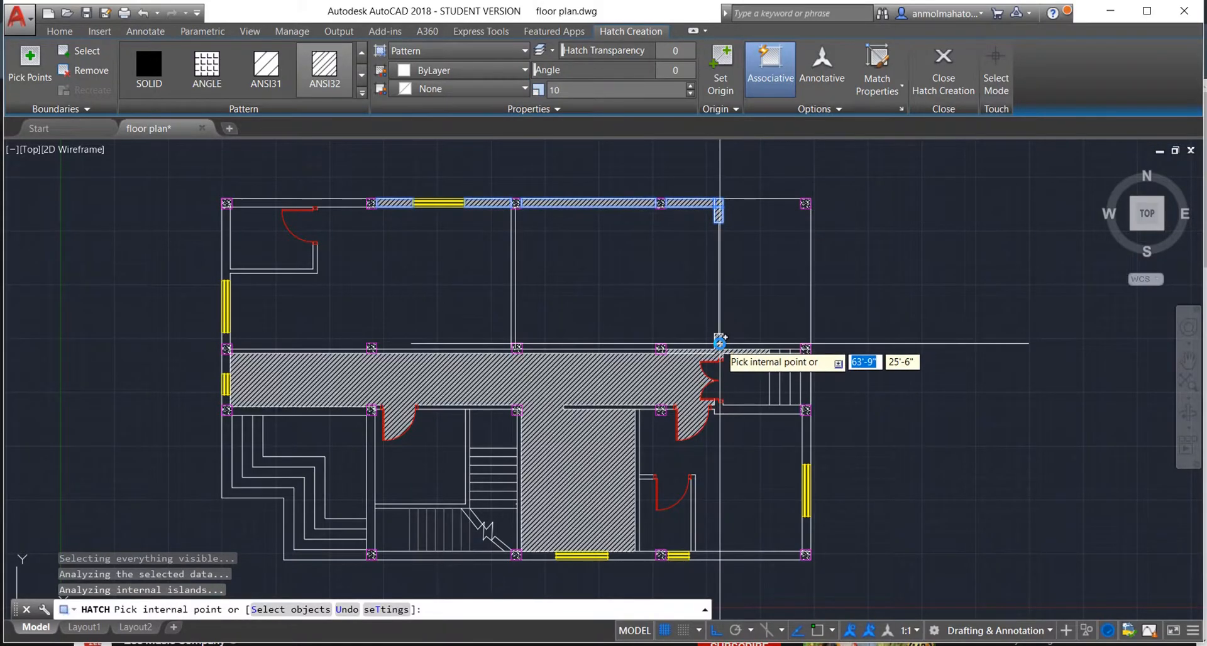
# Step: Add the left exterior wall segments, the wall above the stepped terrace and the upper-left room walls to the hatch
pyautogui.click(352, 410)
pyautogui.click(223, 400)
pyautogui.click(227, 363)
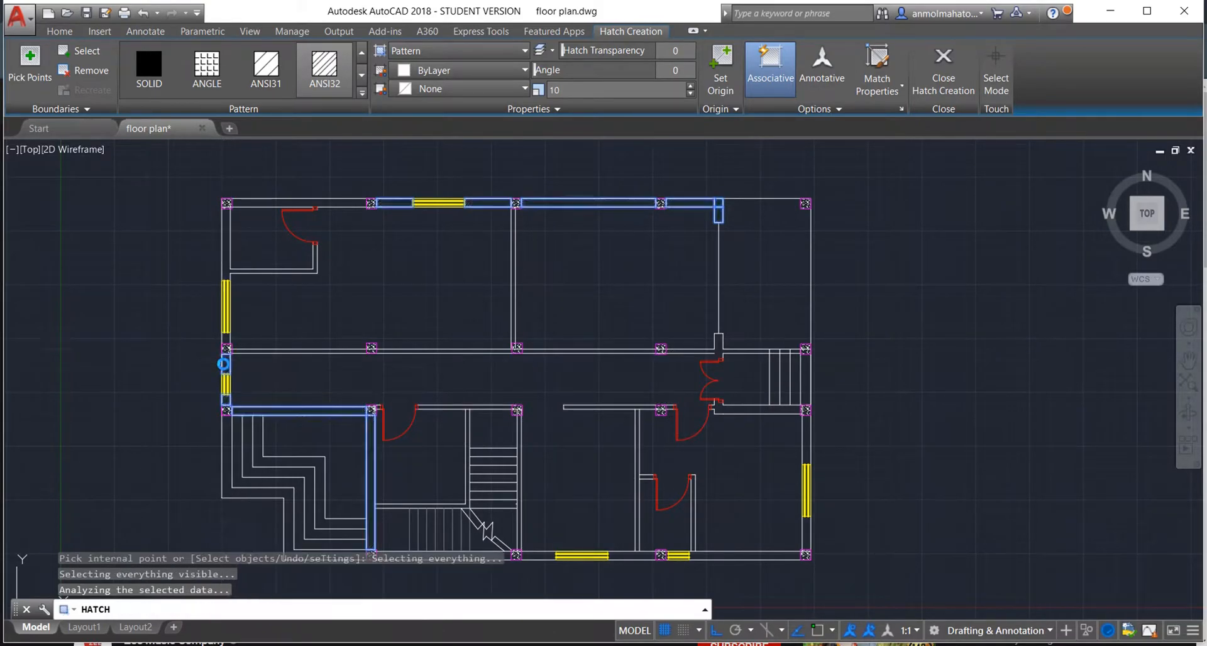
pyautogui.click(228, 242)
pyautogui.click(267, 201)
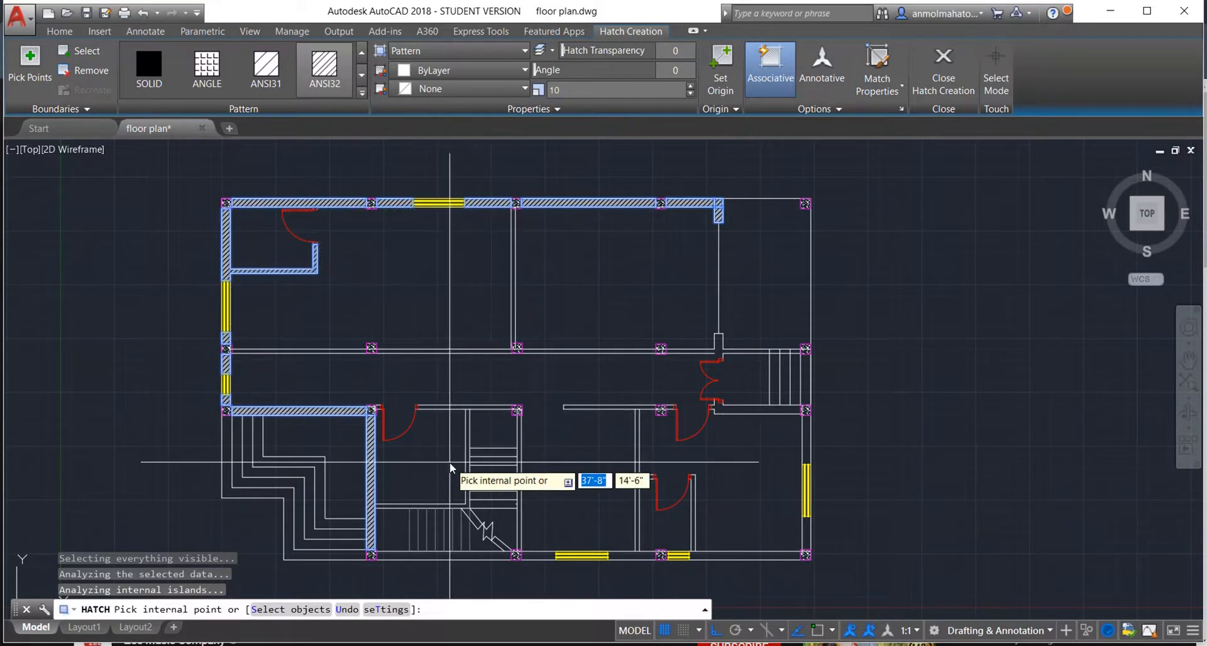
# Step: Add the lower and right exterior wall segments around the windows to the hatch
pyautogui.click(532, 558)
pyautogui.click(641, 556)
pyautogui.click(787, 554)
pyautogui.click(806, 534)
pyautogui.click(806, 442)
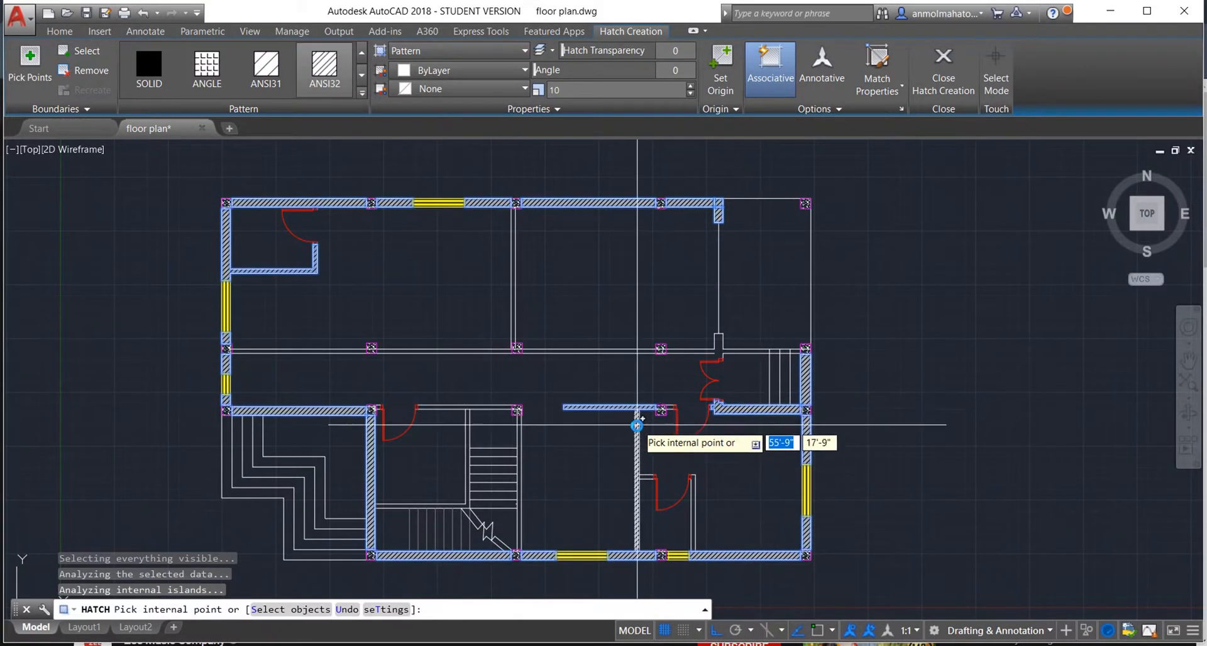
# Step: Hatch the lower interior walls around the staircase and small room, and try to hatch the partition between the two large upper rooms
pyautogui.scroll(5, 516, 484)
pyautogui.scroll(-5, 290, 409)
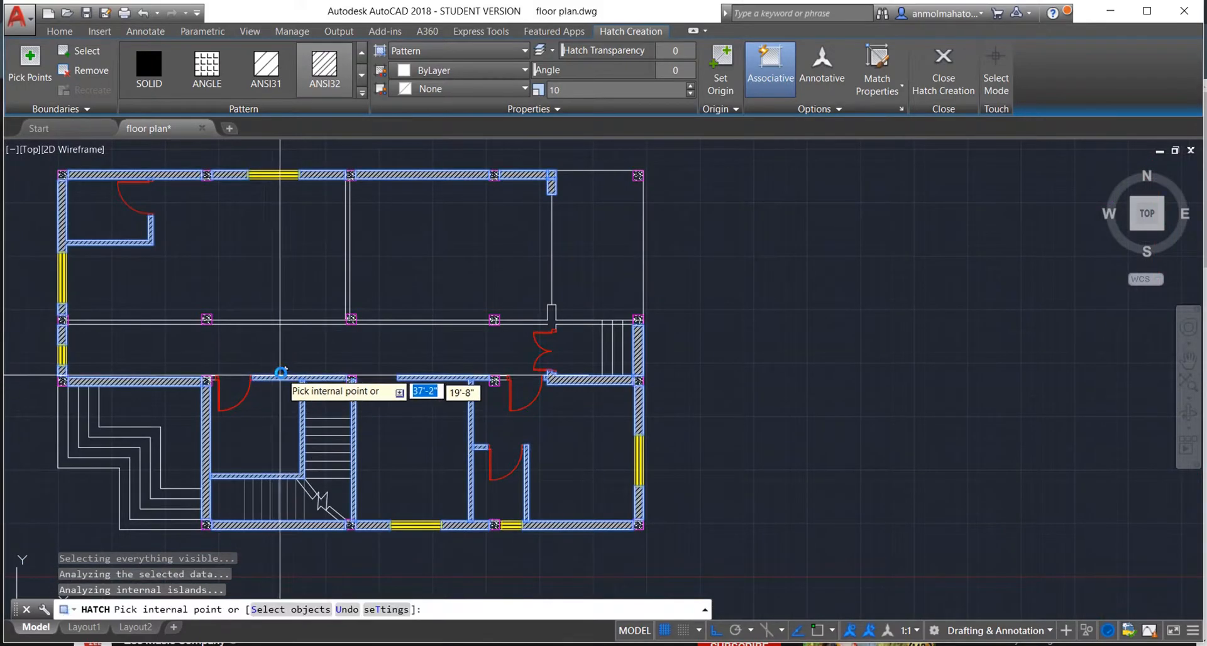
pyautogui.scroll(3, 502, 337)
pyautogui.scroll(-3, 640, 361)
pyautogui.scroll(5, 584, 271)
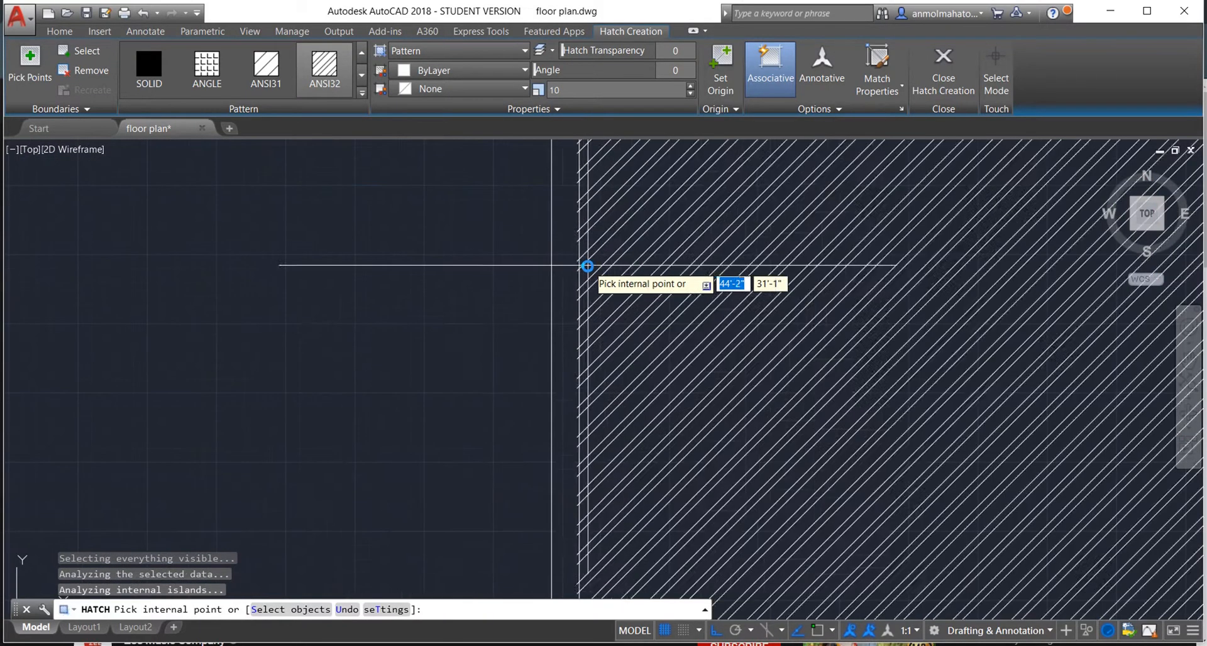
pyautogui.click(568, 265)
pyautogui.click(755, 366)
pyautogui.press('Escape')
# Step: Delete the two lines of the partition between the large upper rooms
pyautogui.scroll(-2, 660, 409)
pyautogui.click(588, 557)
pyautogui.press('Delete')
pyautogui.click(606, 515)
pyautogui.press('Delete')
# Step: Redraw one face of the partition between the large upper rooms as a straight vertical line
pyautogui.press('l')
pyautogui.press('Return')
pyautogui.click(592, 539)
pyautogui.scroll(-4, 591, 539)
pyautogui.click(592, 329)
# Step: Offset the new partition line by 5" to form the other face of the wall
pyautogui.press('o')
pyautogui.press('Return')
pyautogui.write('5@')
pyautogui.press('Return')
pyautogui.write('5"')
pyautogui.press('Return')
pyautogui.click(591, 370)
pyautogui.click(636, 371)
pyautogui.press('Escape')
# Step: Hatch the redrawn partition between the two large upper rooms
pyautogui.press('h')
pyautogui.press('Return')
pyautogui.click(595, 380)
pyautogui.press('Escape')
# Step: Draw a short vertical line closing the corridor wall outline beside the double door
pyautogui.scroll(6, 935, 565)
pyautogui.press('l')
pyautogui.press('Return')
pyautogui.click(820, 526)
pyautogui.click(821, 570)
pyautogui.press('Escape')
pyautogui.scroll(-2, 669, 557)
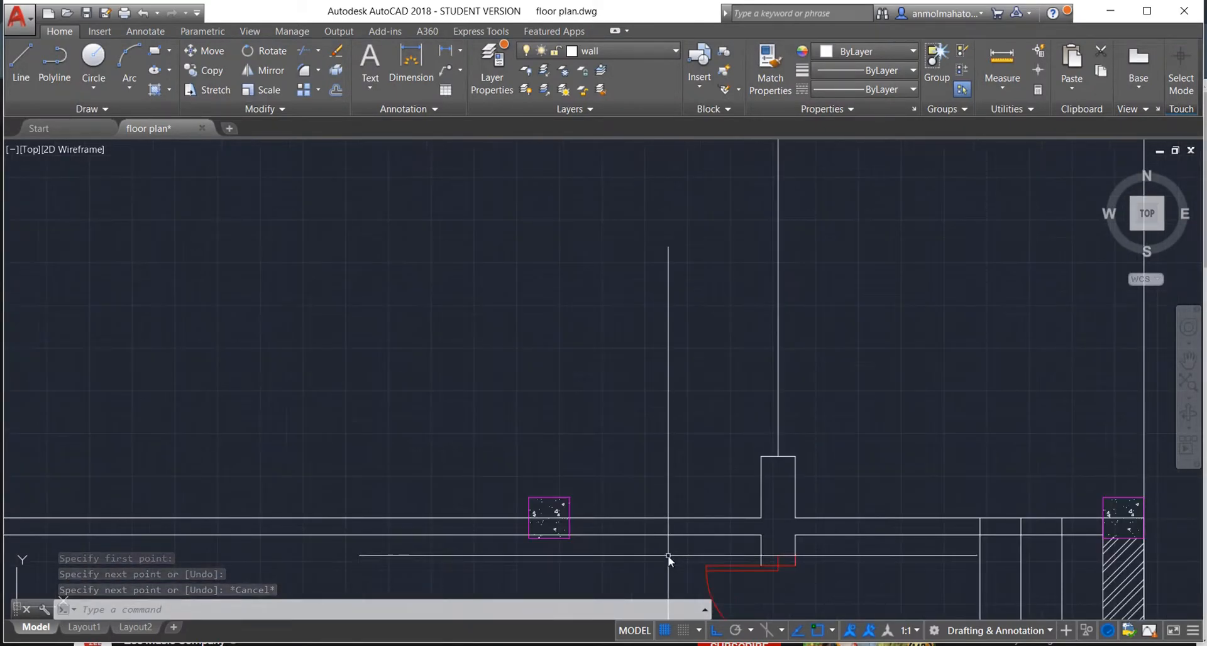
# Step: Hatch the long wall between the corridor and the large upper rooms
pyautogui.press('h')
pyautogui.press('Return')
pyautogui.click(671, 529)
pyautogui.scroll(-6, 649, 529)
pyautogui.press('Escape')
# Step: Examine the whole hatched floor plan with the stepped terrace
pyautogui.press('p')
pyautogui.press('Return')
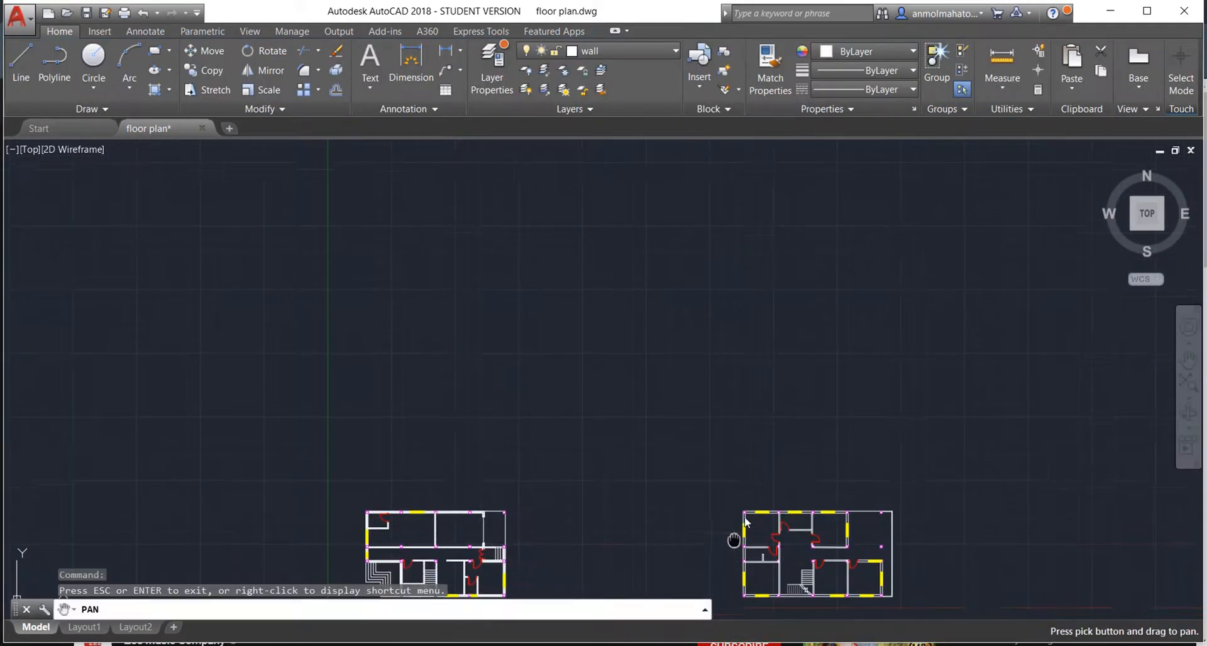
pyautogui.moveTo(733, 558); pyautogui.dragTo(775, 393)
pyautogui.press('Escape')
pyautogui.write('z')
pyautogui.press('Return')
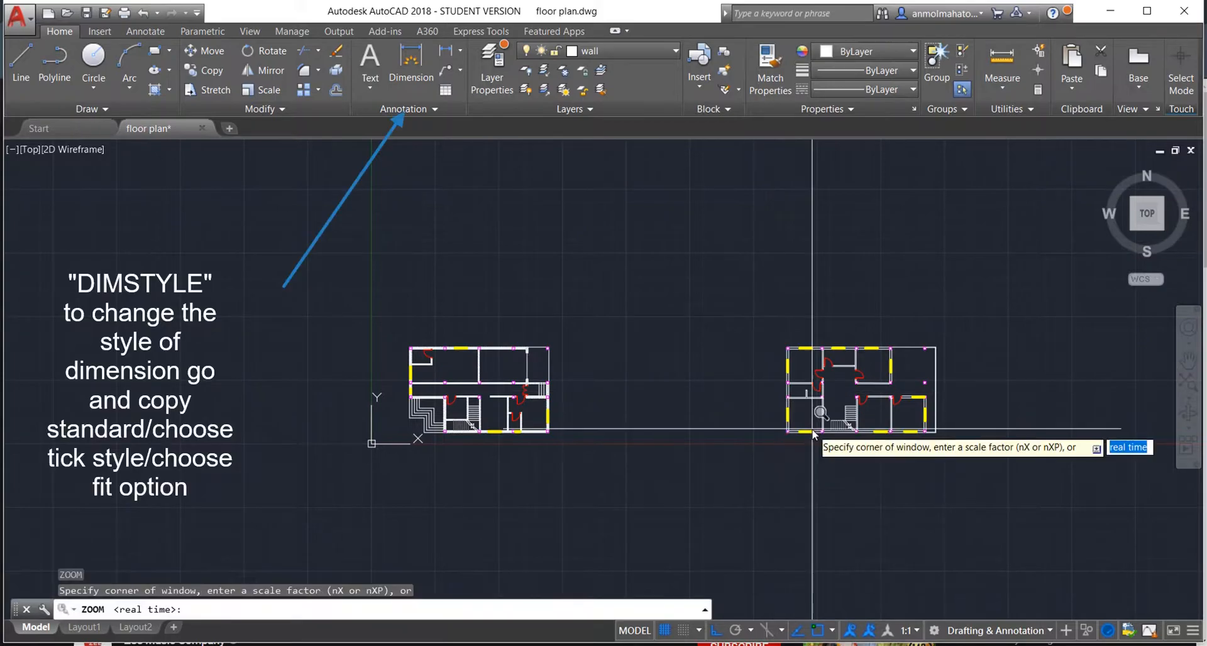
pyautogui.click(340, 274)
pyautogui.click(608, 492)
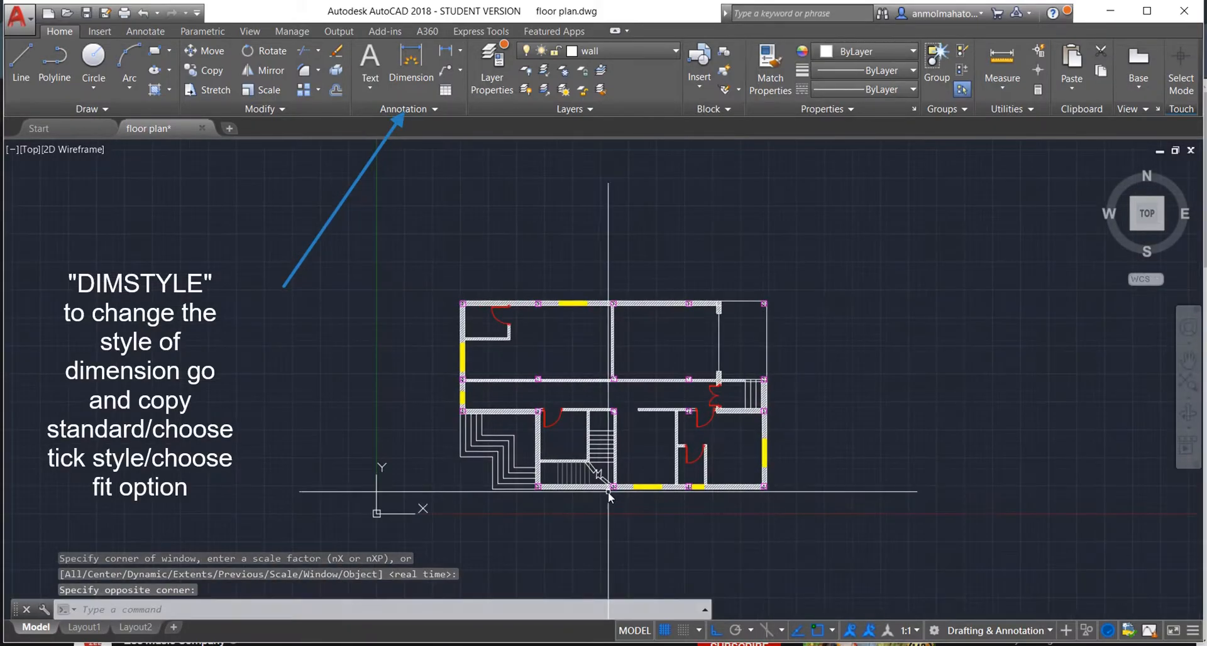
pyautogui.scroll(2, 779, 496)
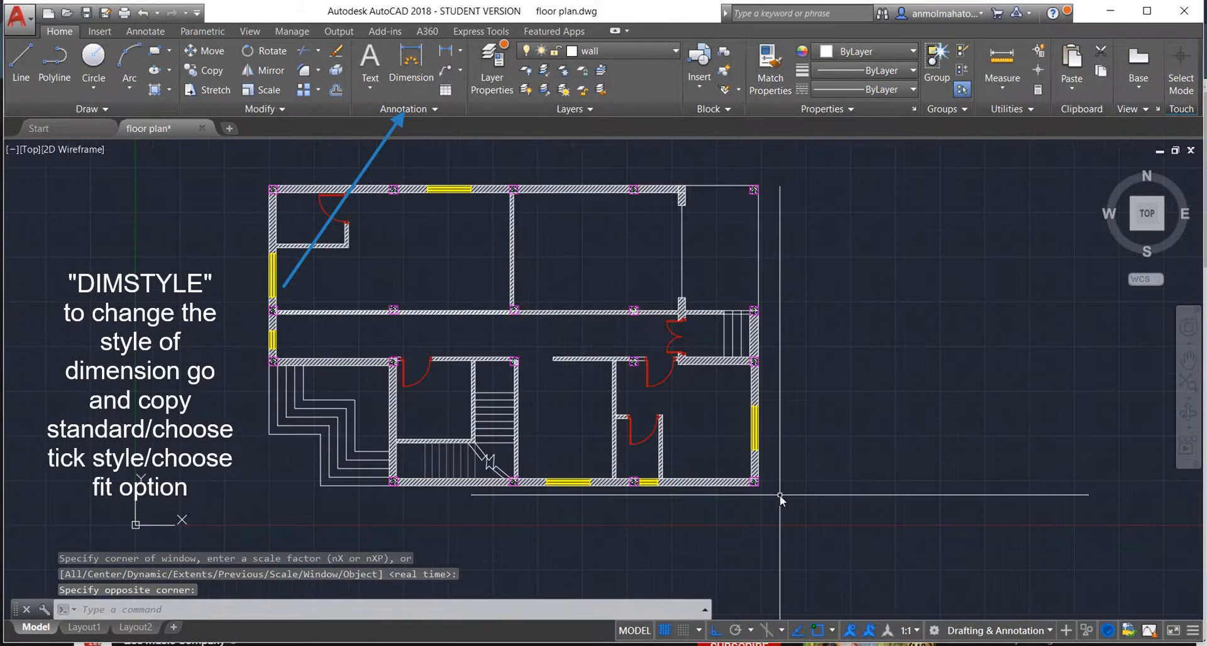
# Step: Create a new dimension style, Copy of Standard, based on the Standard style
pyautogui.click(403, 108)
pyautogui.click(415, 146)
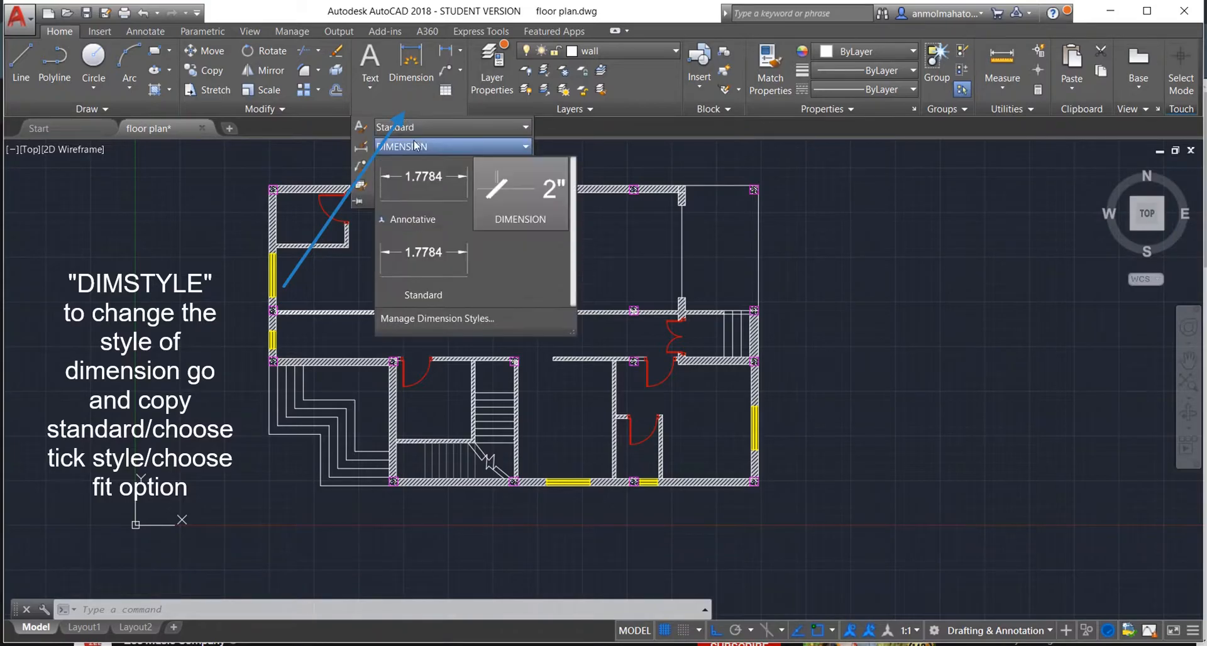
pyautogui.click(452, 320)
pyautogui.click(491, 272)
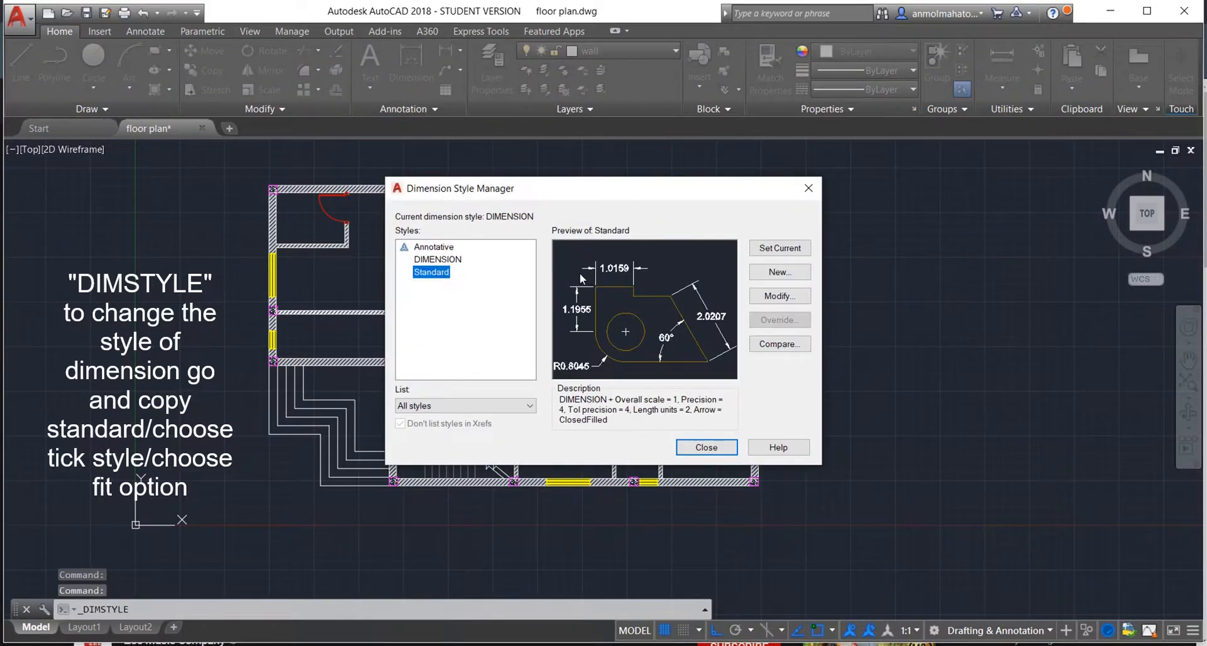
pyautogui.click(764, 277)
pyautogui.click(704, 289)
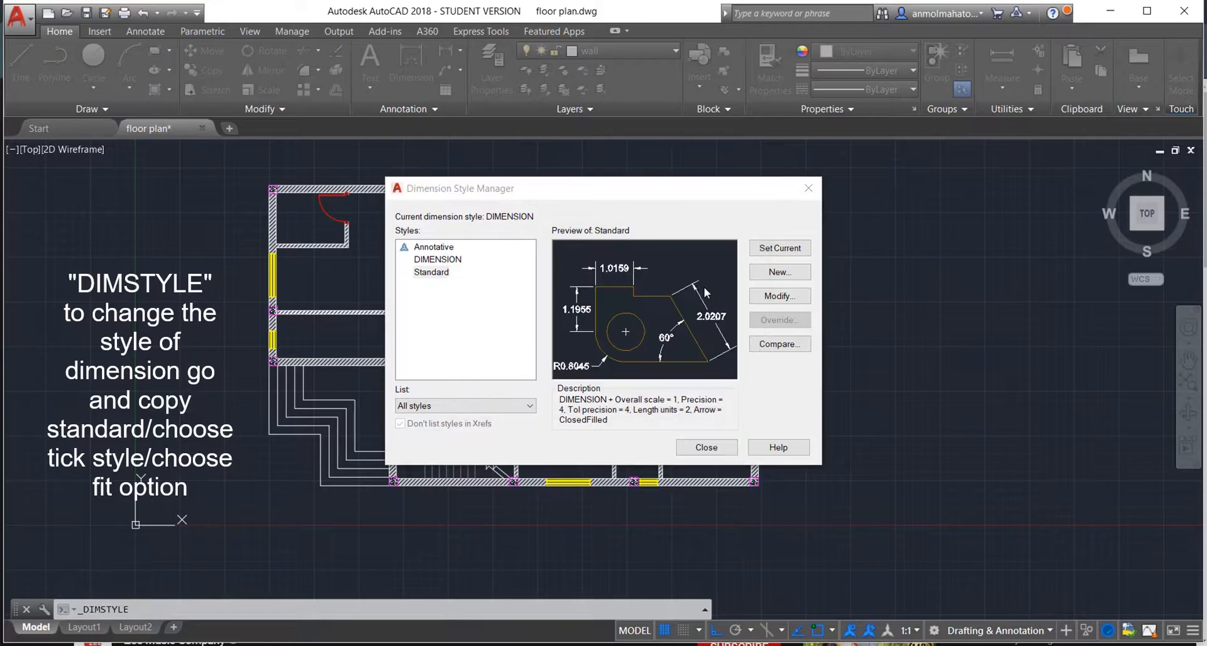
# Step: Set the new dimension style's first and second arrowheads to Architectural tick and its overall scale to 80
pyautogui.click(463, 161)
pyautogui.click(453, 204)
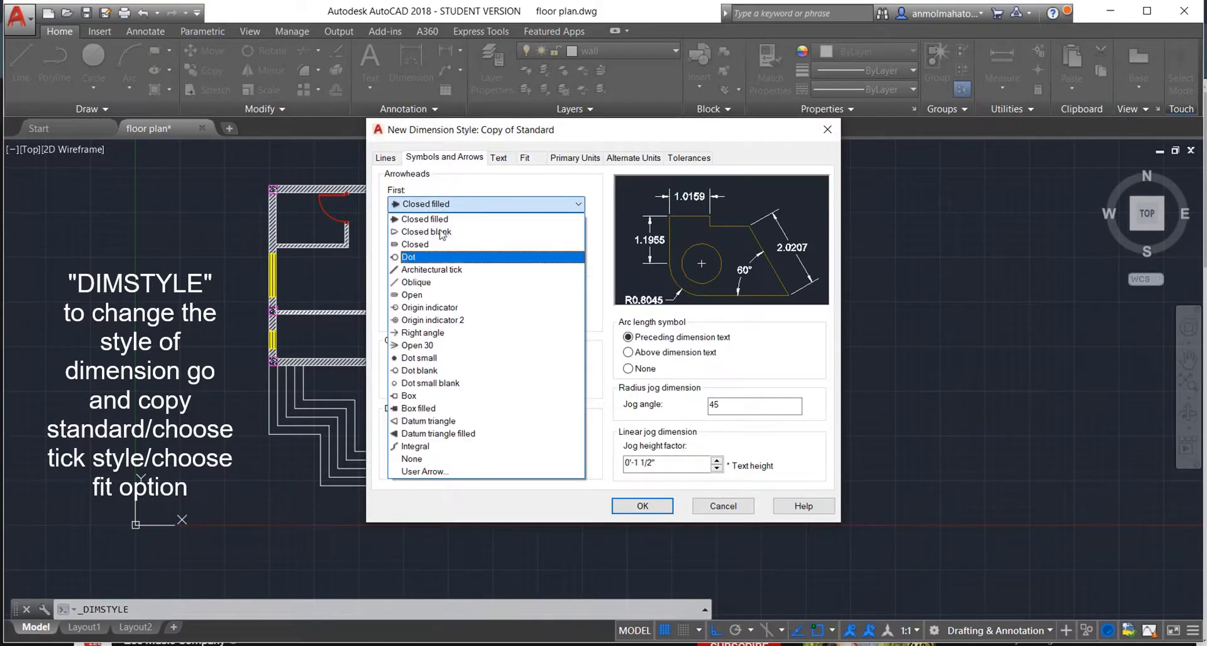
pyautogui.click(434, 270)
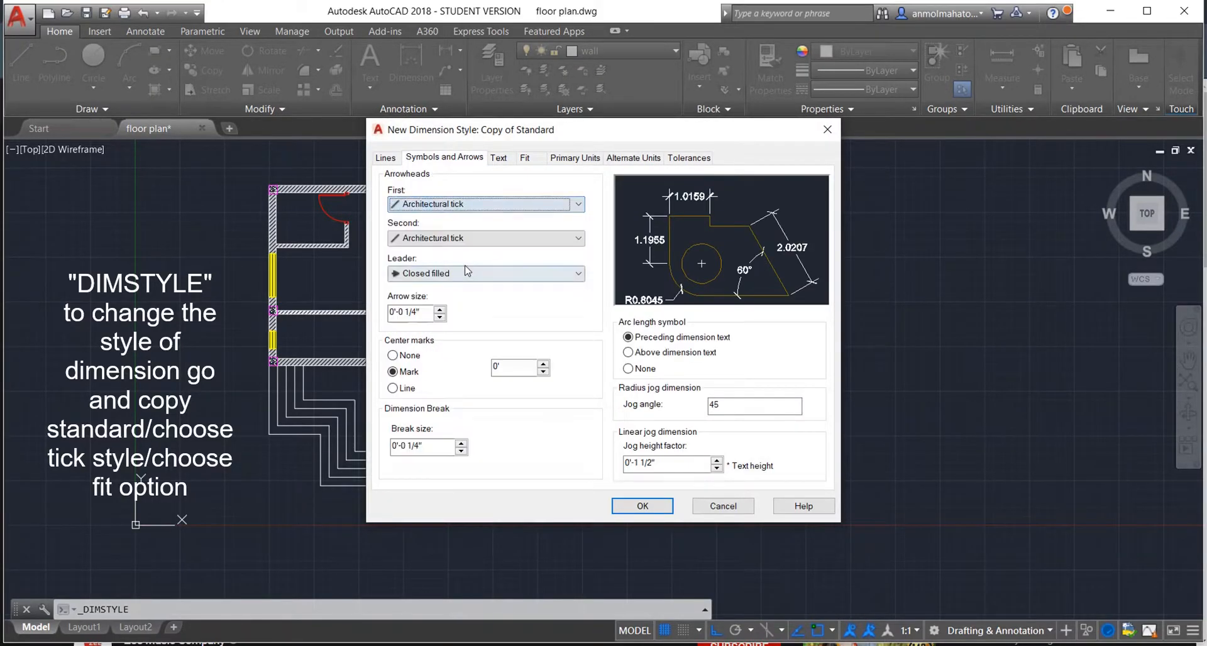
pyautogui.click(500, 158)
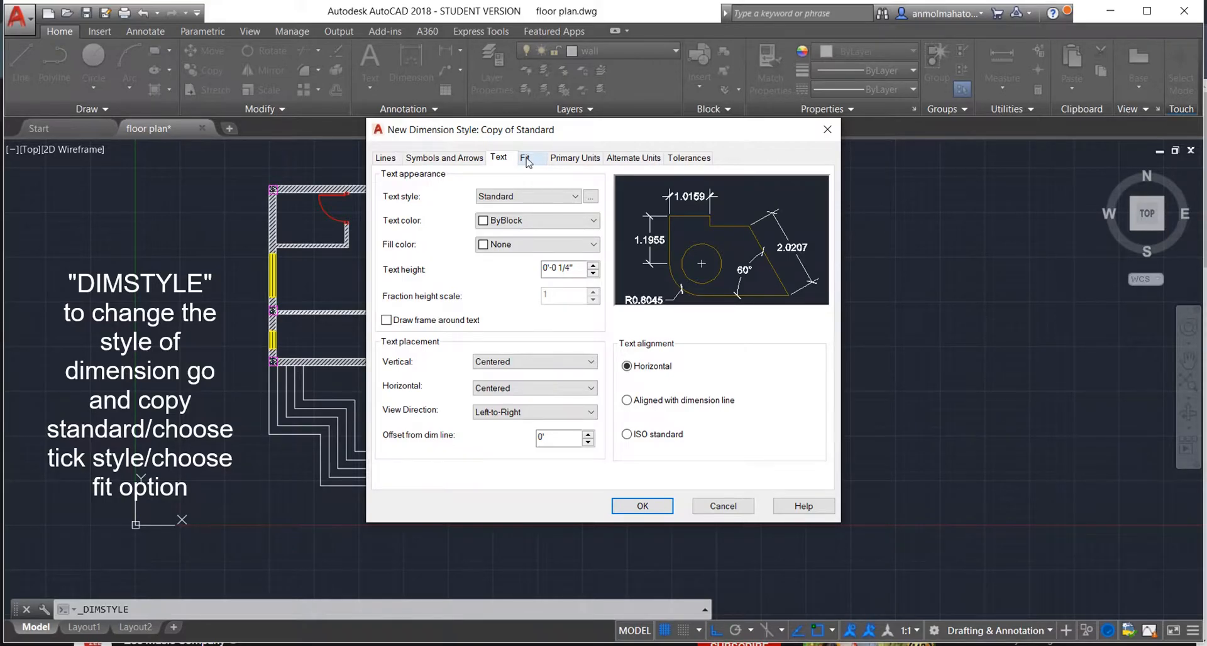
pyautogui.click(526, 160)
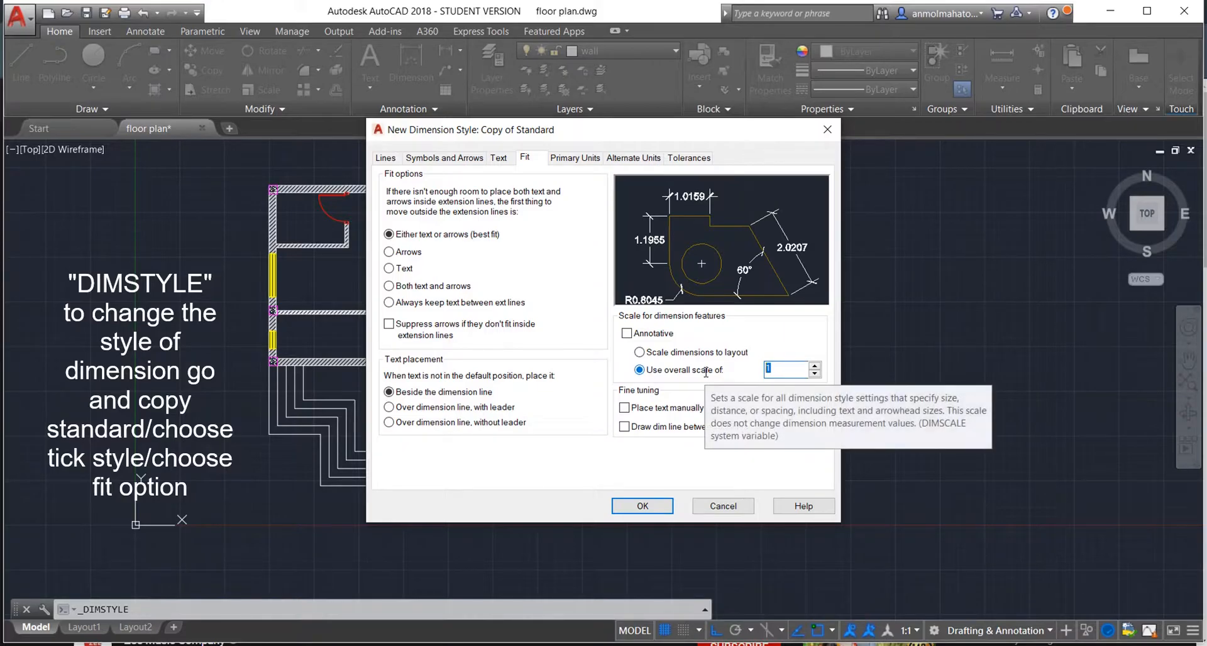
pyautogui.write('80')
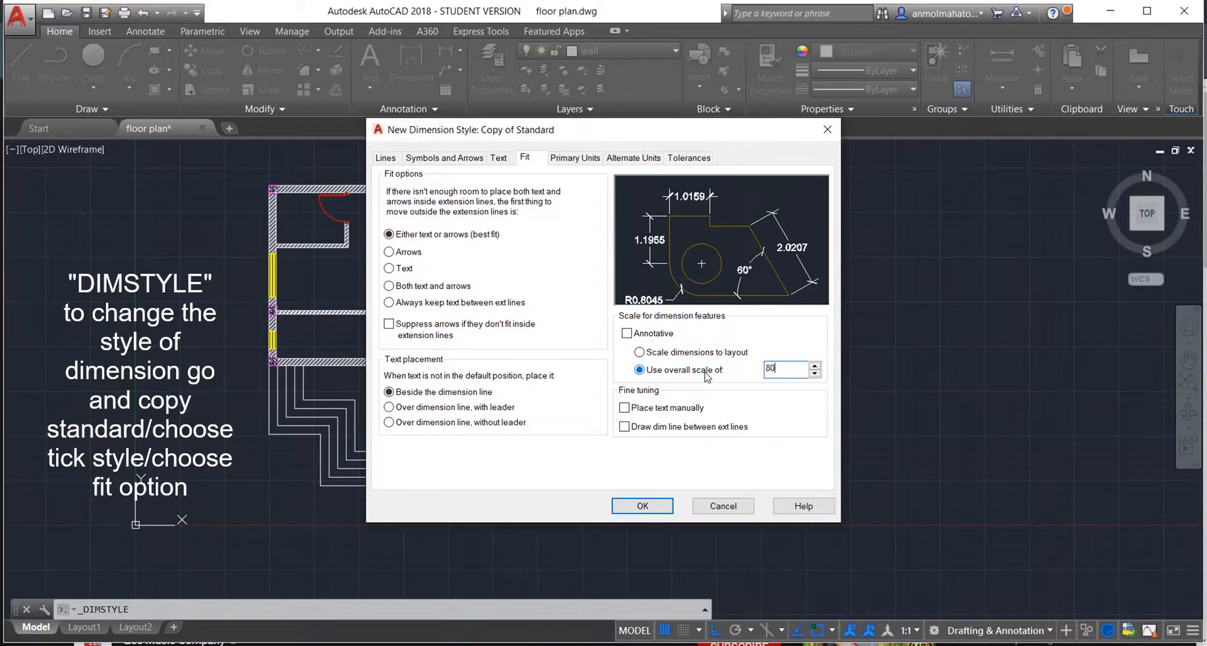
# Step: Set the style's primary units to Architectural with 0'-0" precision, then save the style and close the Dimension Style Manager
pyautogui.click(587, 163)
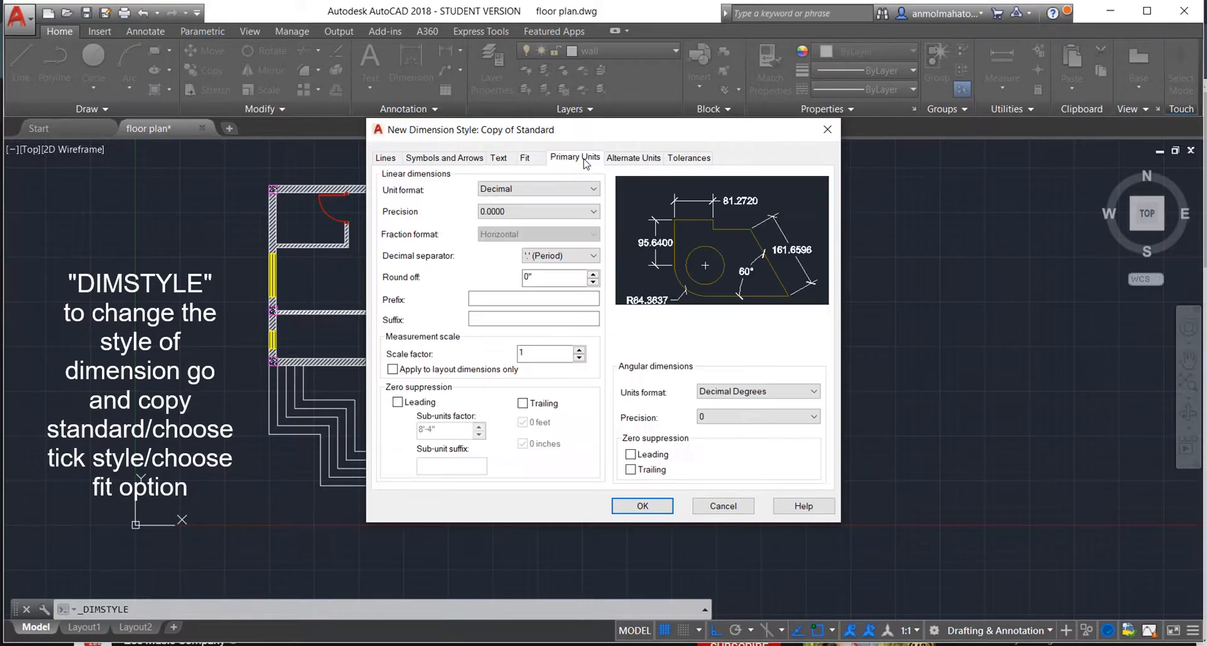
pyautogui.click(534, 232)
pyautogui.click(531, 211)
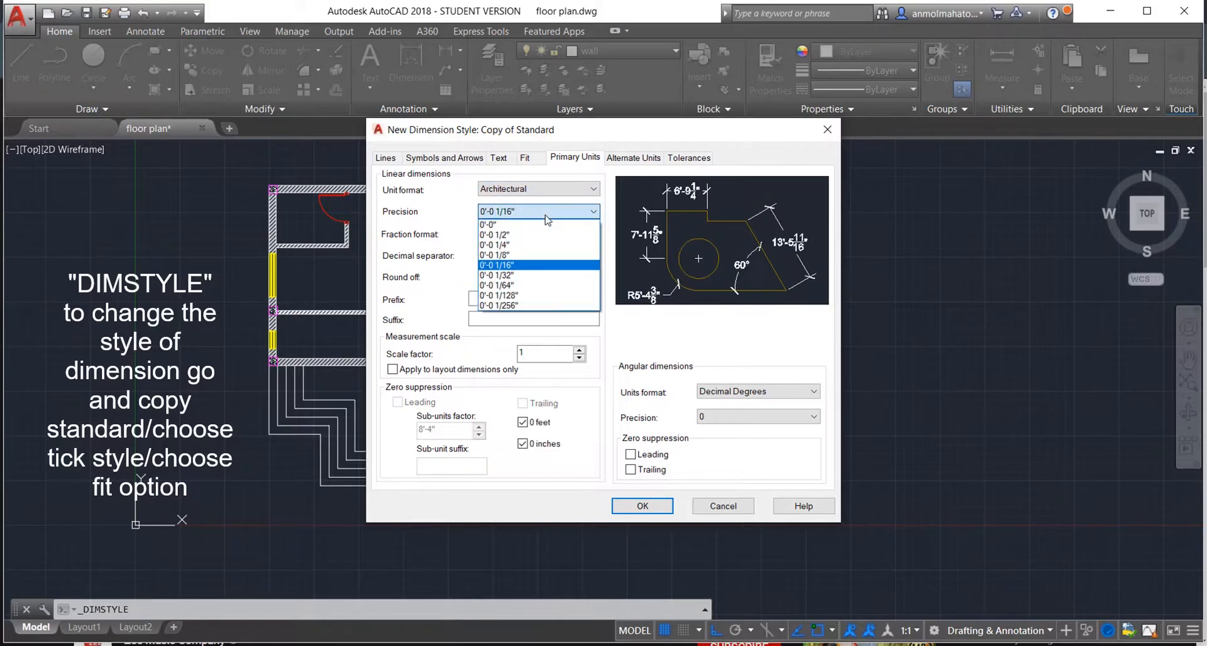
pyautogui.click(532, 222)
pyautogui.click(526, 158)
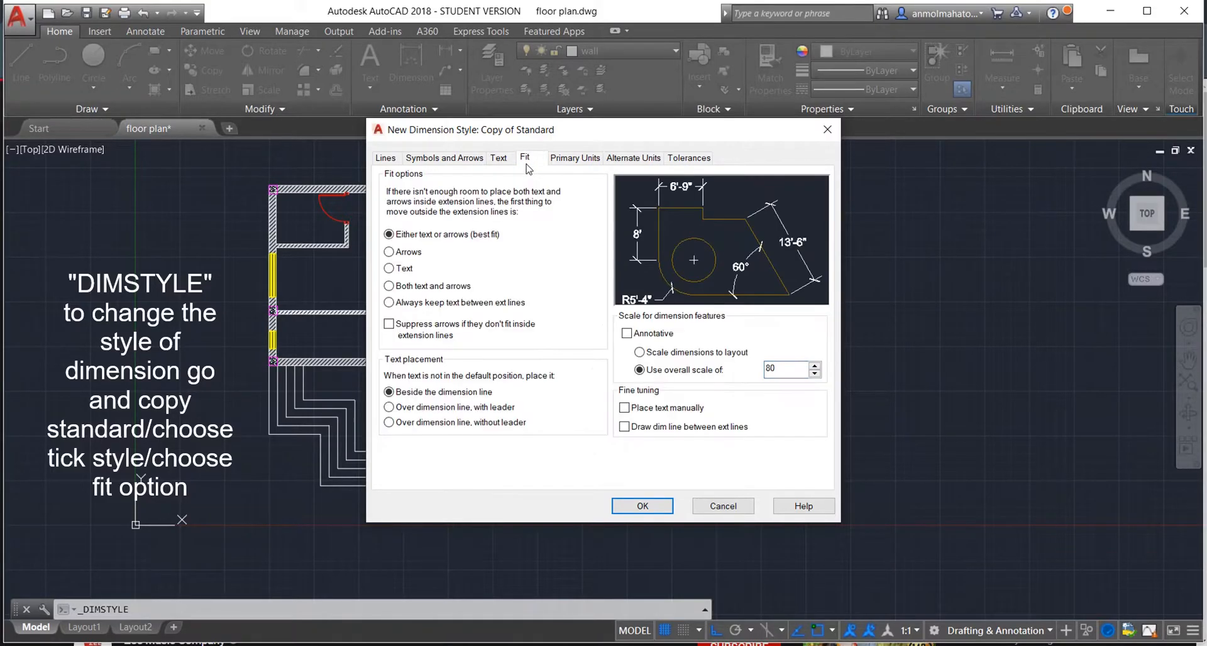
pyautogui.click(641, 503)
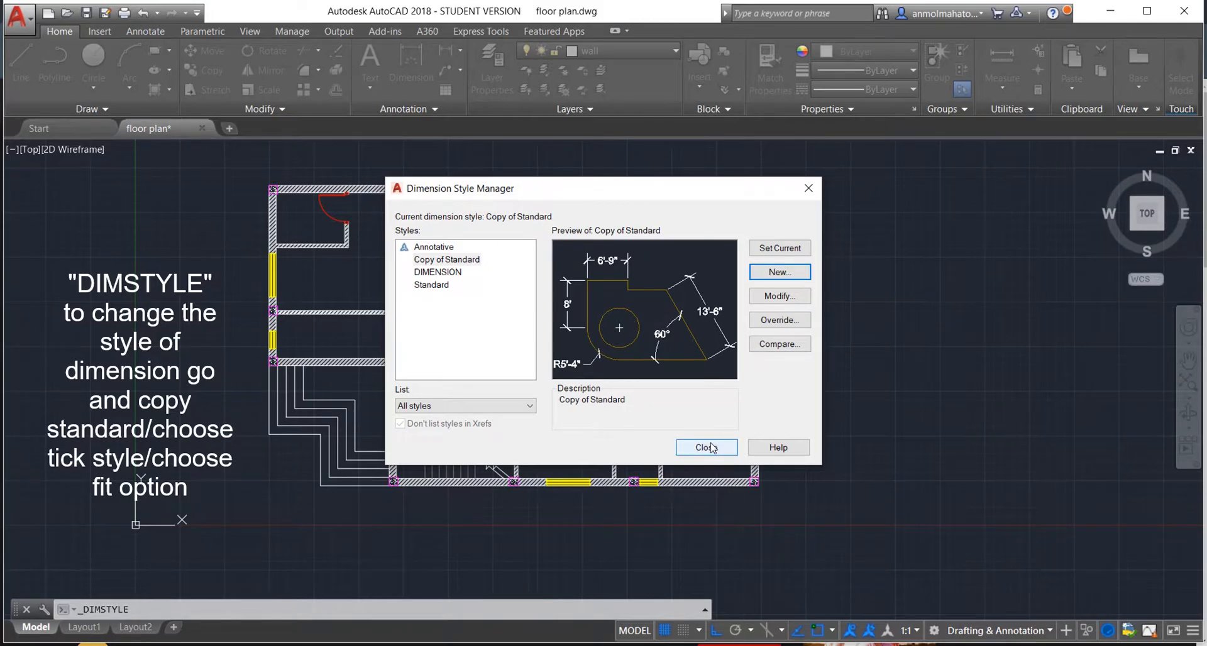
pyautogui.click(709, 445)
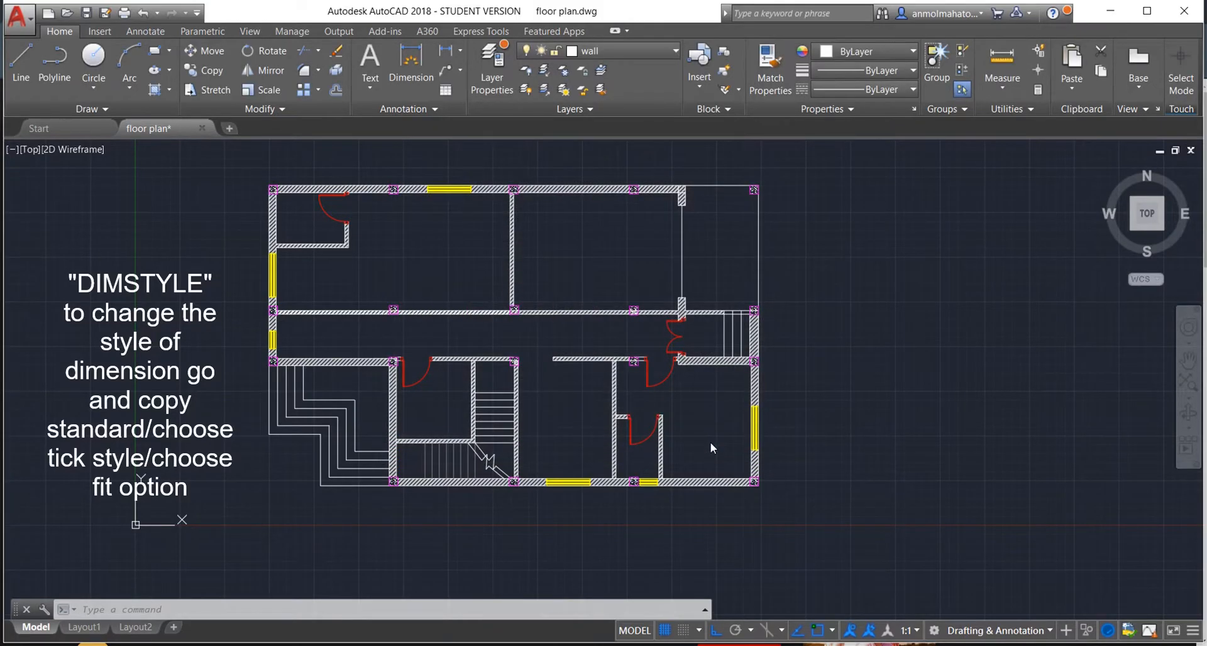
# Step: Turn on the grid and circle layers, keeping the grid layer's colour green
pyautogui.click(577, 52)
pyautogui.click(576, 203)
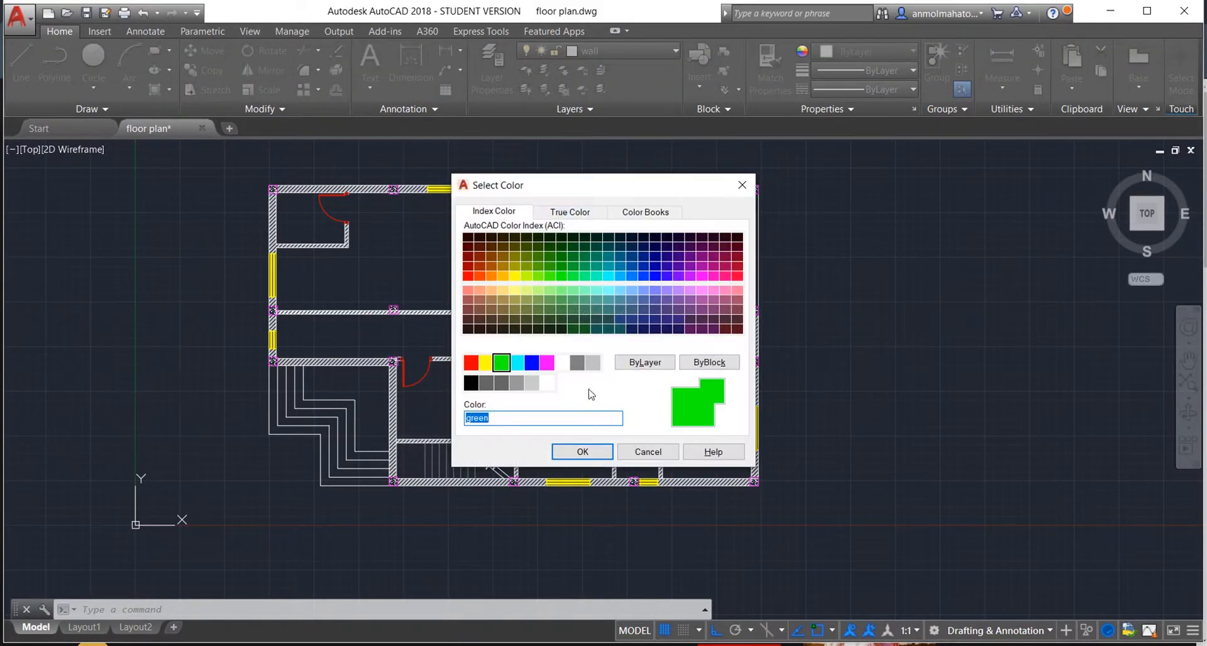
pyautogui.click(584, 453)
pyautogui.click(614, 51)
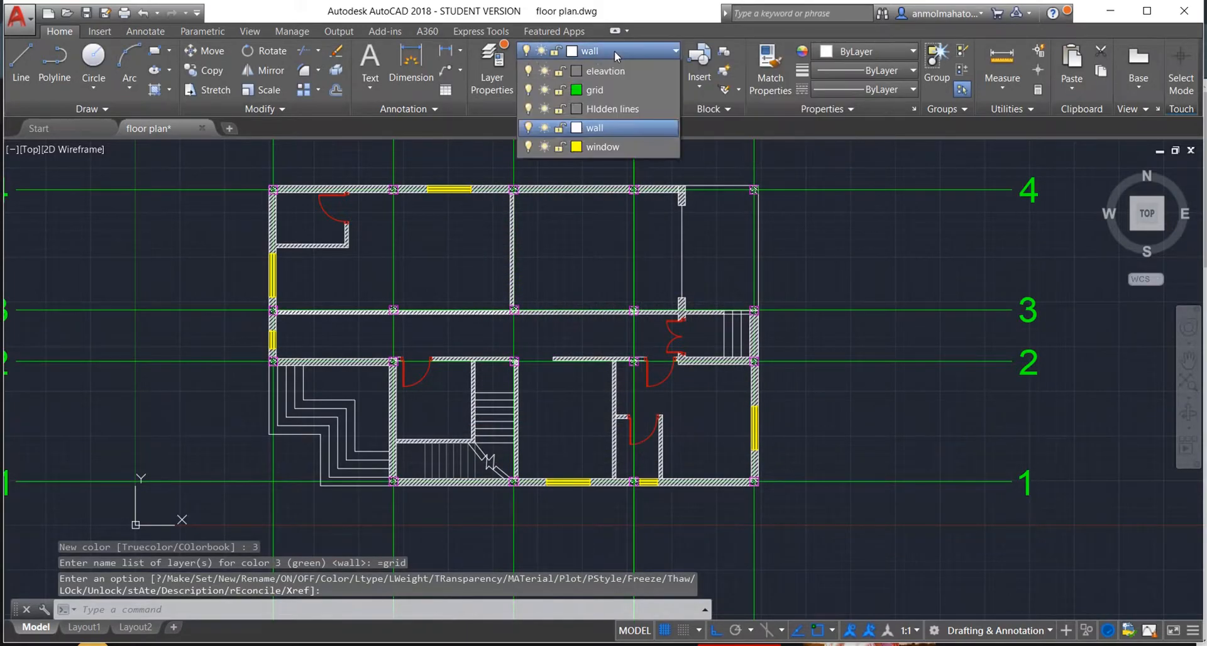
pyautogui.click(530, 90)
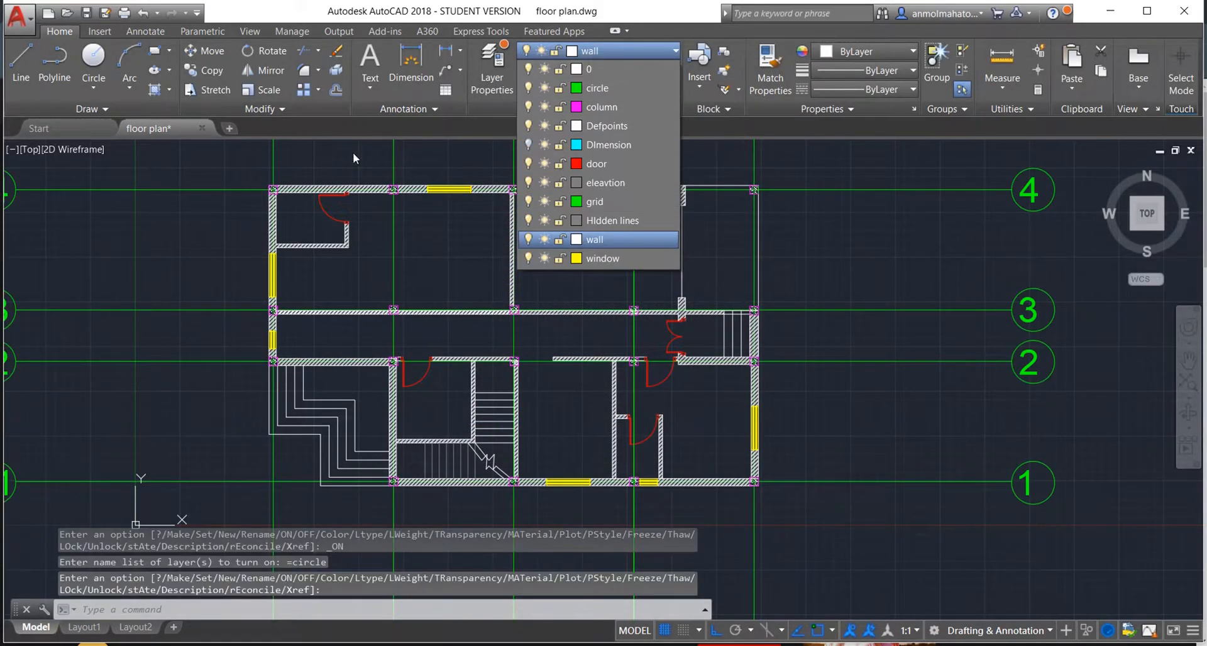
# Step: Draw a rectangle around the whole floor plan, from its upper-left outer wall corner to its lower-right outer wall corner
pyautogui.click(170, 56)
pyautogui.click(154, 51)
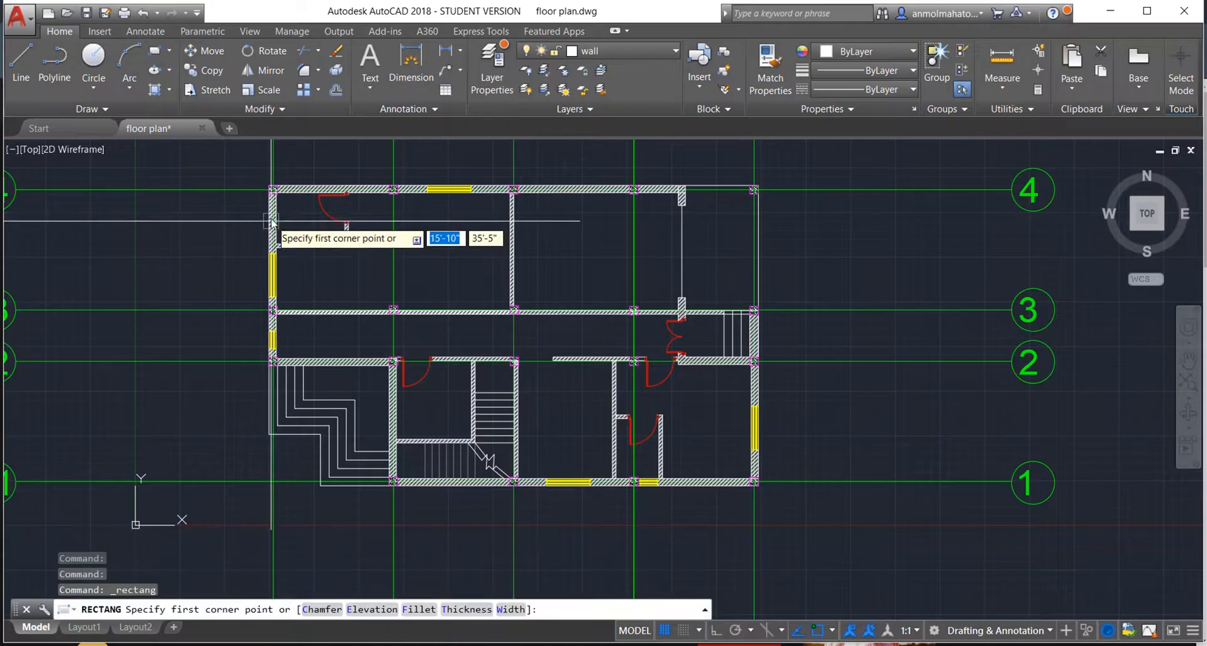
pyautogui.scroll(4, 270, 187)
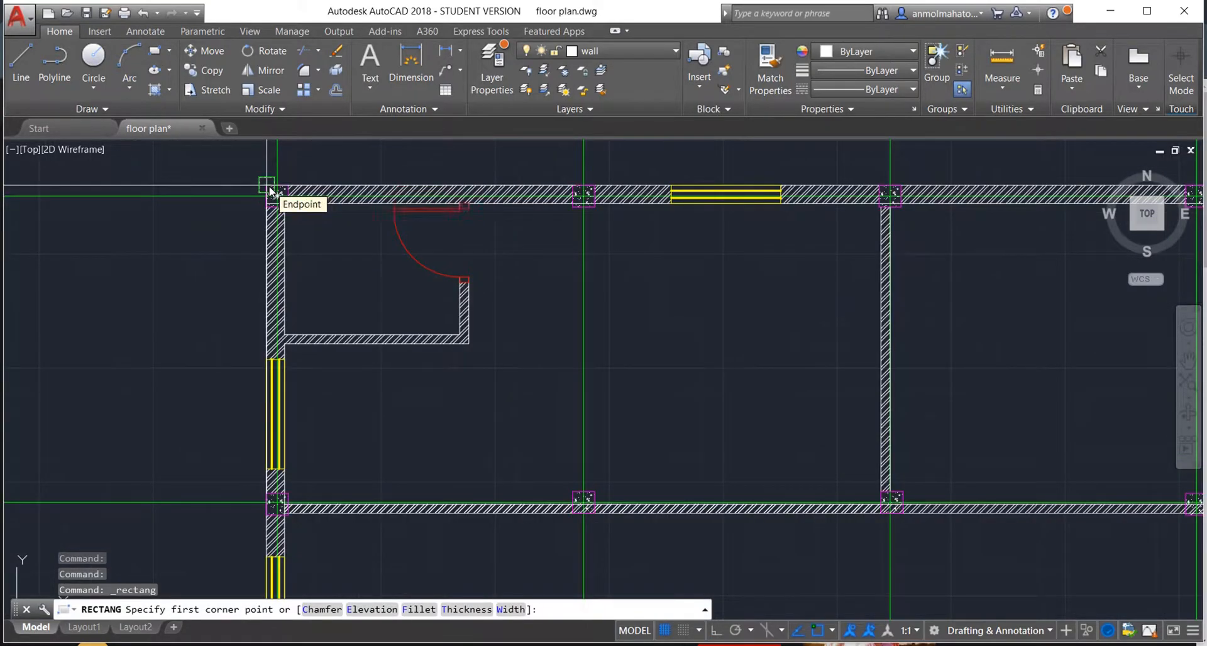
pyautogui.click(269, 188)
pyautogui.scroll(-6, 427, 302)
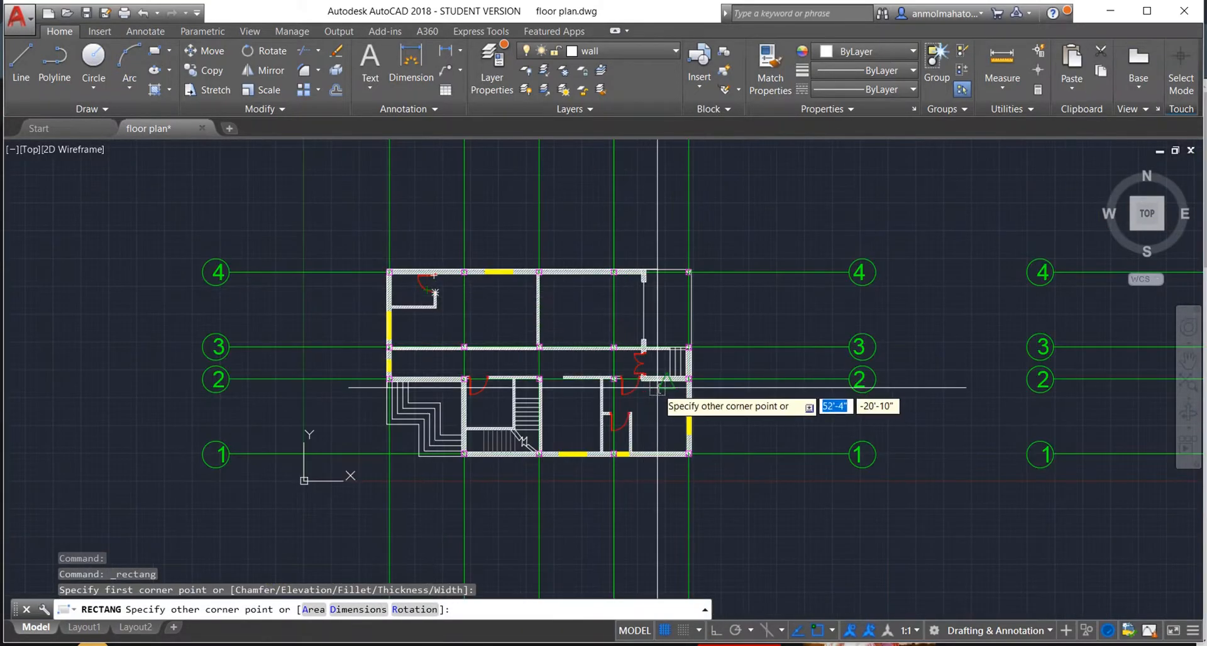
pyautogui.click(692, 457)
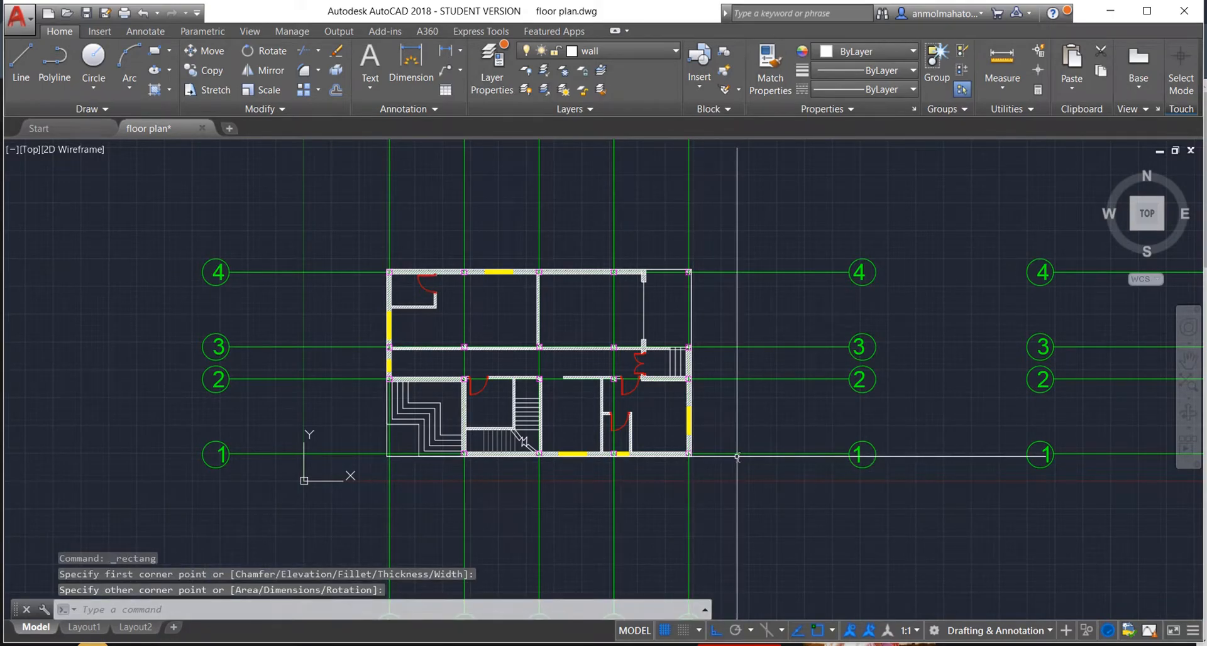
# Step: Set the offset distance to 5' for the rectangle enclosing the floor plan
pyautogui.write('o')
pyautogui.press('Return')
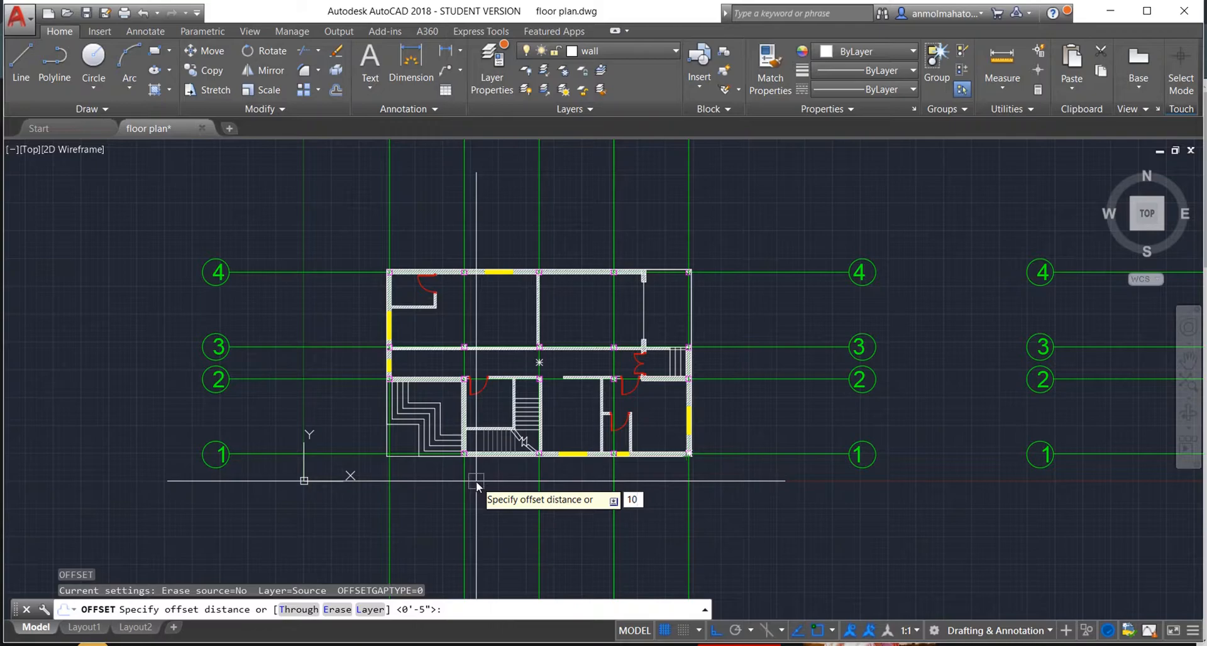
pyautogui.write("5'")
pyautogui.press('Return')
pyautogui.click(408, 458)
pyautogui.click(404, 492)
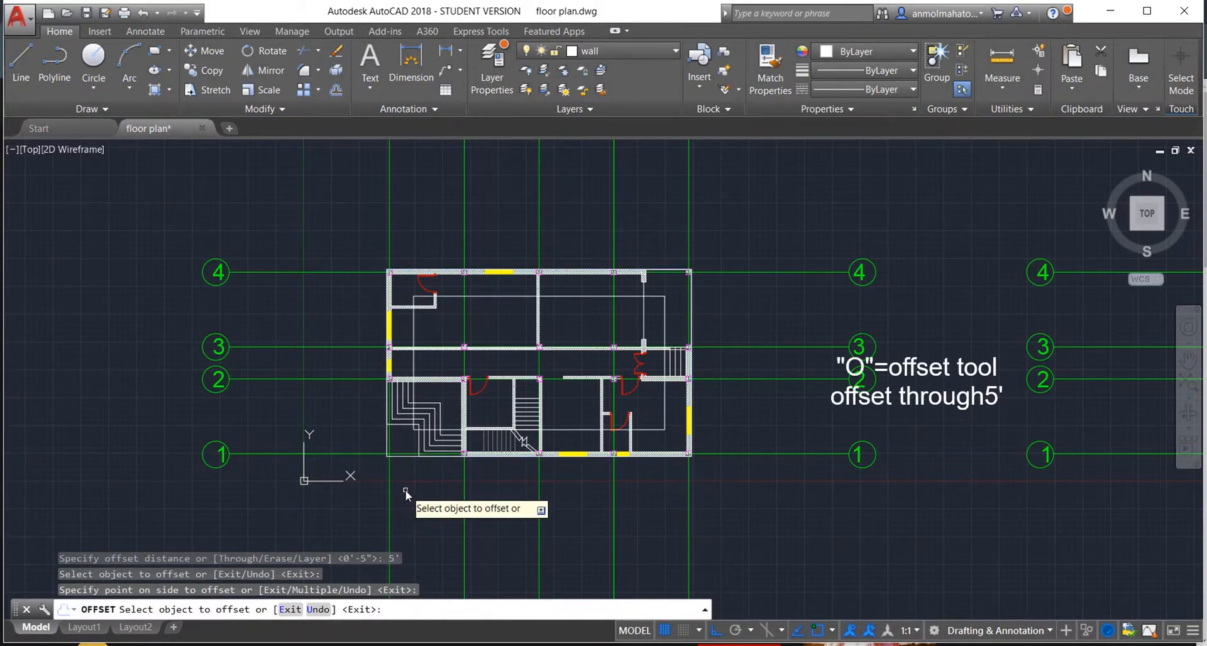
pyautogui.hotkey('ctrl', 'z')
# Step: Offset the enclosing rectangle outward to make three successive guide rectangles spaced 5' apart
pyautogui.click(406, 456)
pyautogui.click(405, 485)
pyautogui.click(405, 484)
pyautogui.click(415, 500)
pyautogui.click(424, 510)
pyautogui.click(427, 537)
pyautogui.press('Escape')
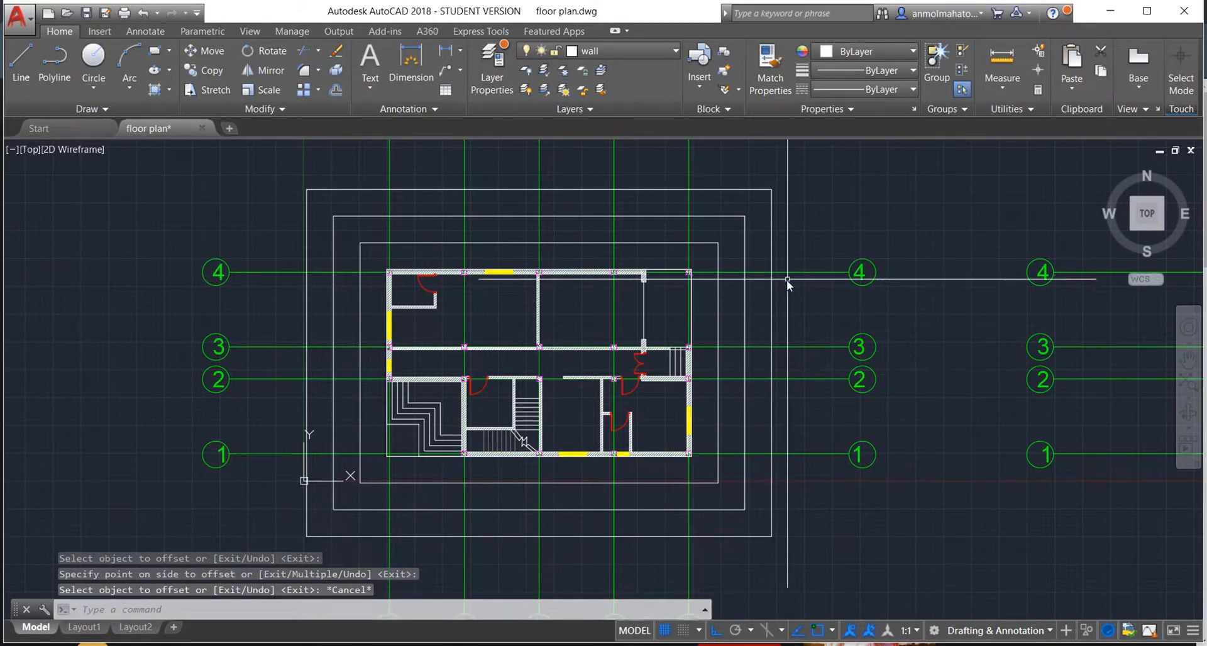
# Step: Dimension the depth of the corner column at gridline 4 along the right side of the innermost guide rectangle
pyautogui.scroll(4, 777, 272)
pyautogui.write('dim')
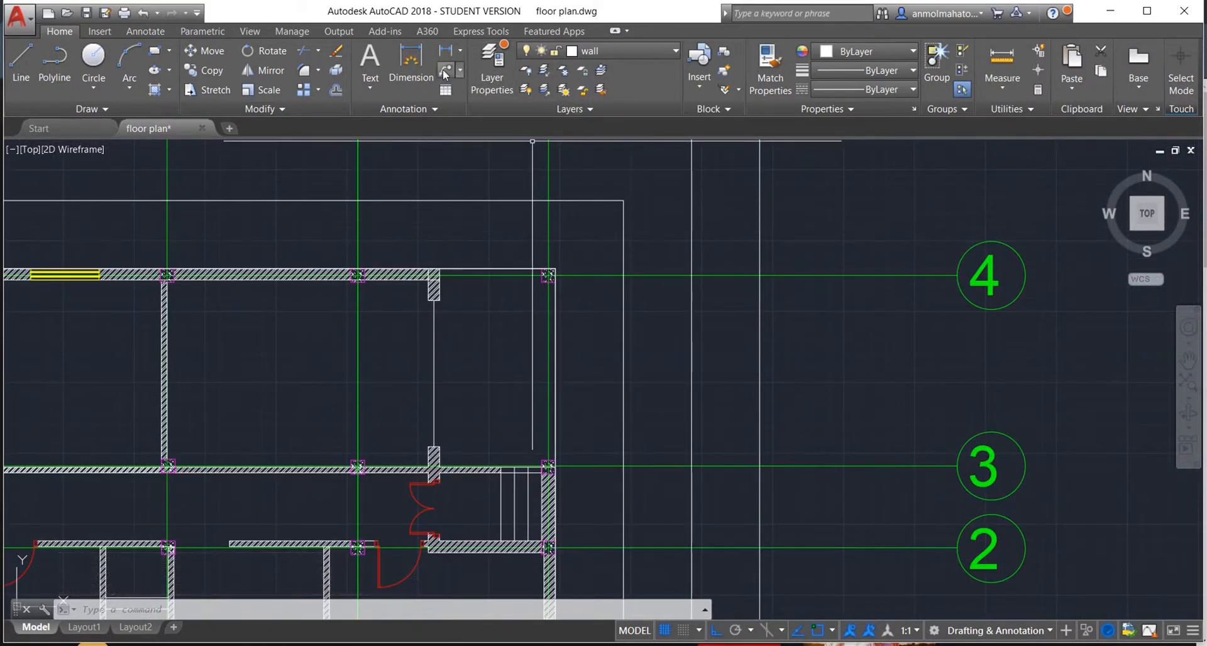
pyautogui.press('Return')
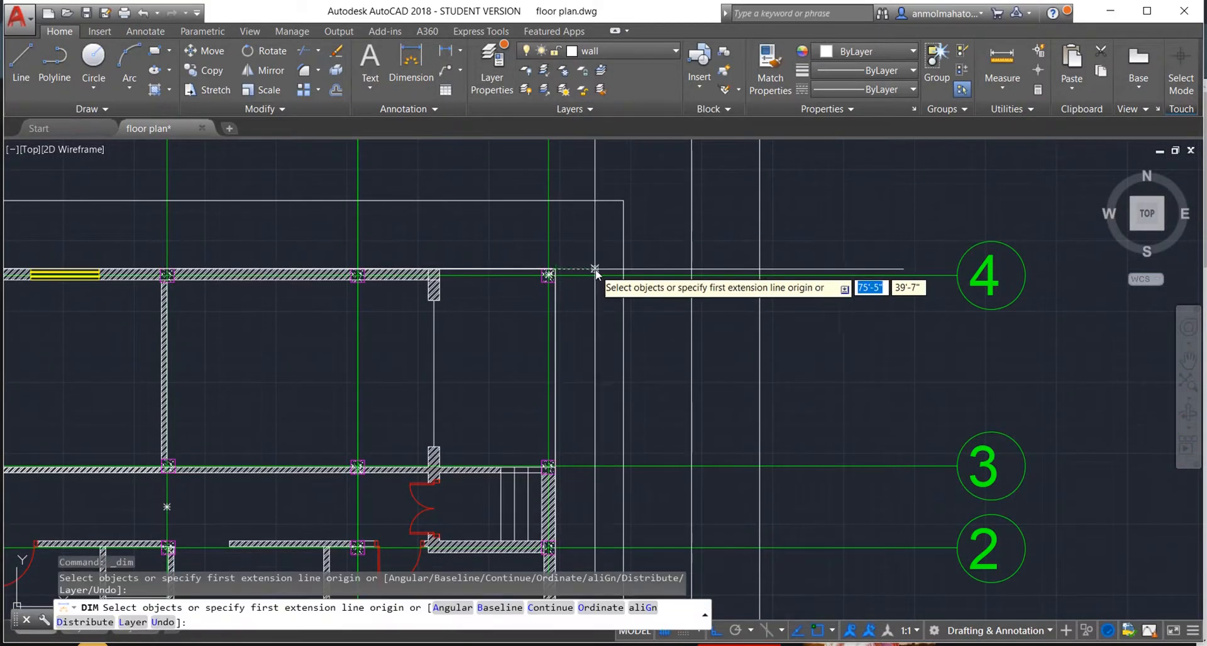
pyautogui.click(620, 270)
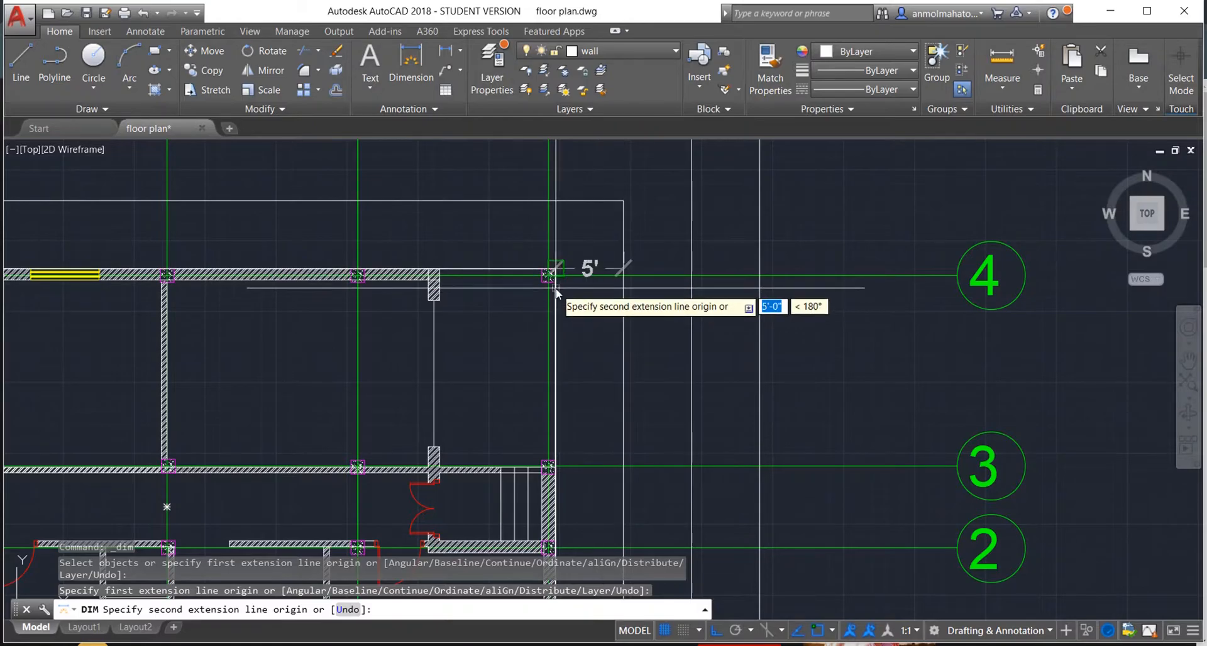
pyautogui.scroll(5, 622, 270)
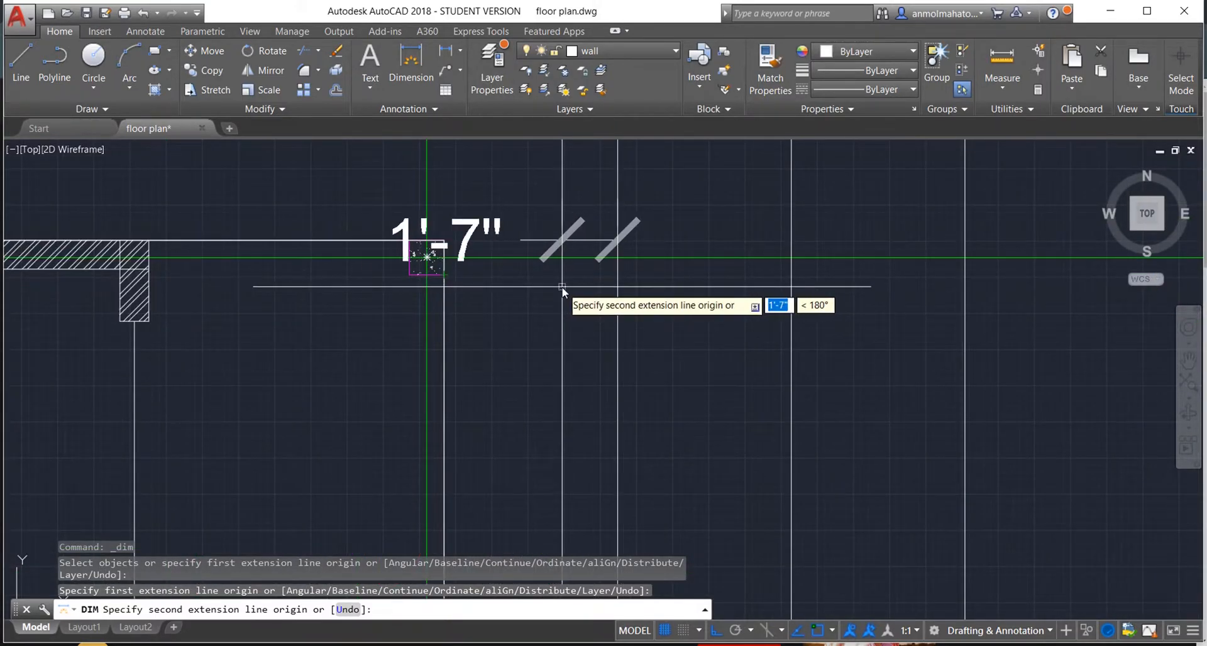
pyautogui.press('F8')
pyautogui.click(621, 278)
pyautogui.click(620, 278)
pyautogui.click(620, 278)
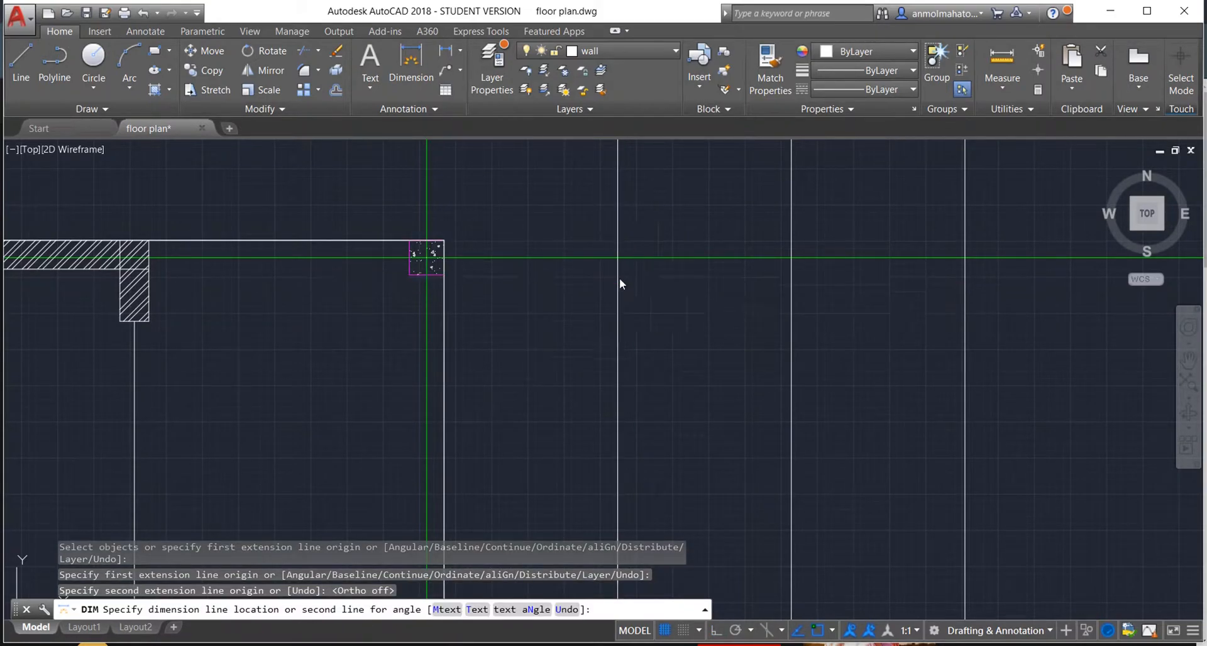
pyautogui.press('Return')
pyautogui.press('Return')
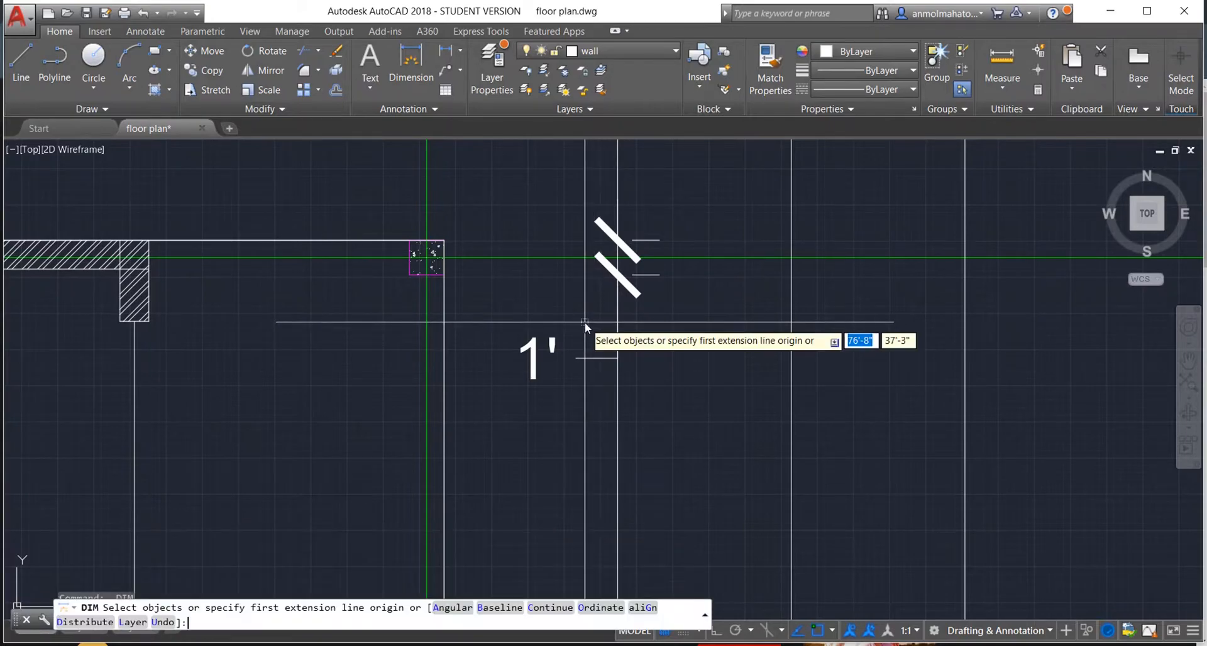
# Step: Dimension the clear distance between the columns at gridlines 4 and 3 along the same guide line
pyautogui.press('Return')
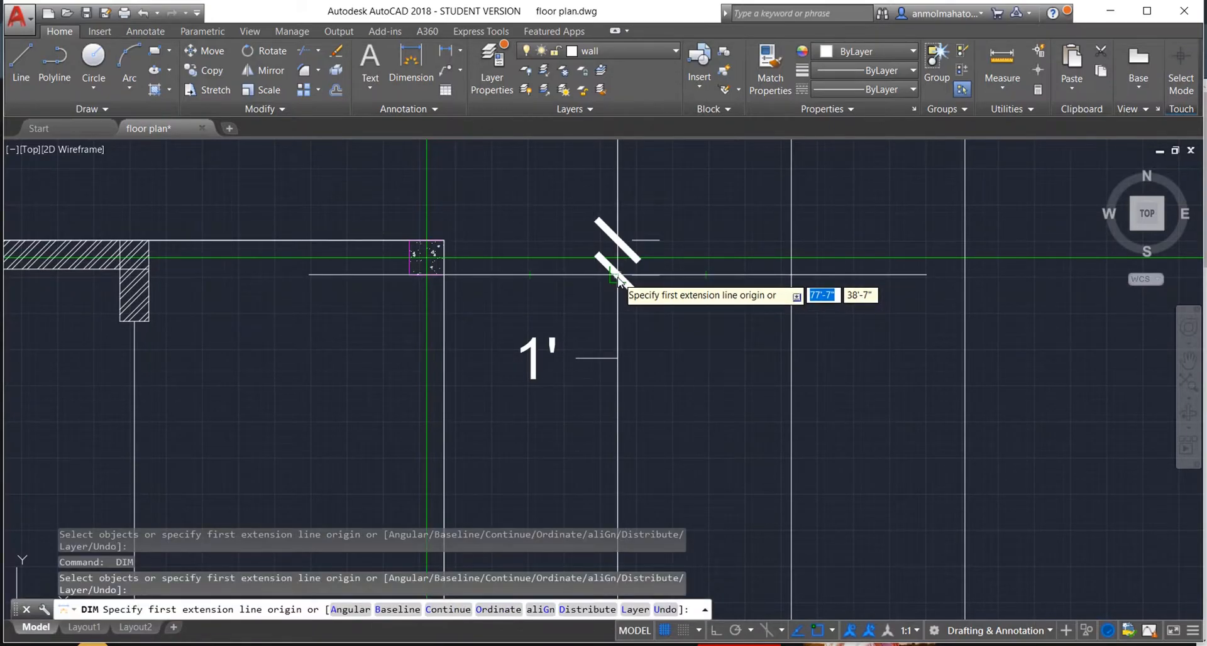
pyautogui.click(618, 278)
pyautogui.scroll(-1, 618, 398)
pyautogui.scroll(-4, 618, 390)
pyautogui.scroll(7, 615, 484)
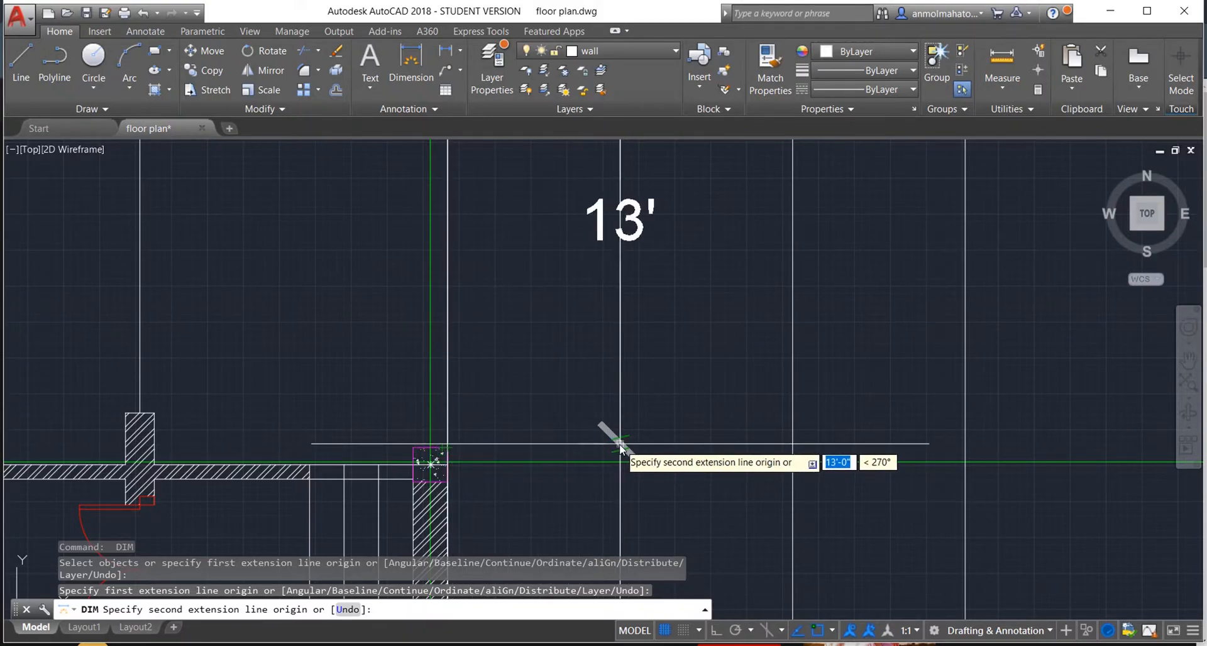
pyautogui.click(619, 444)
pyautogui.click(620, 444)
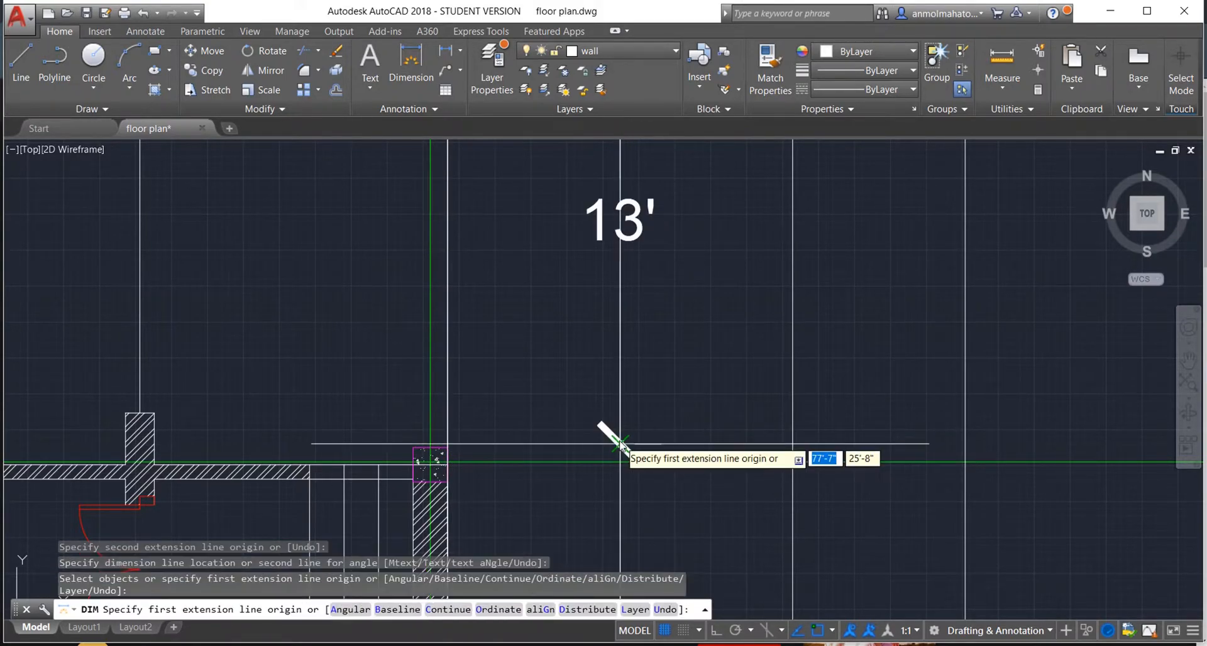
# Step: Add a 1' dimension for the depth of the column at gridline 3 on the guide line
pyautogui.click(620, 444)
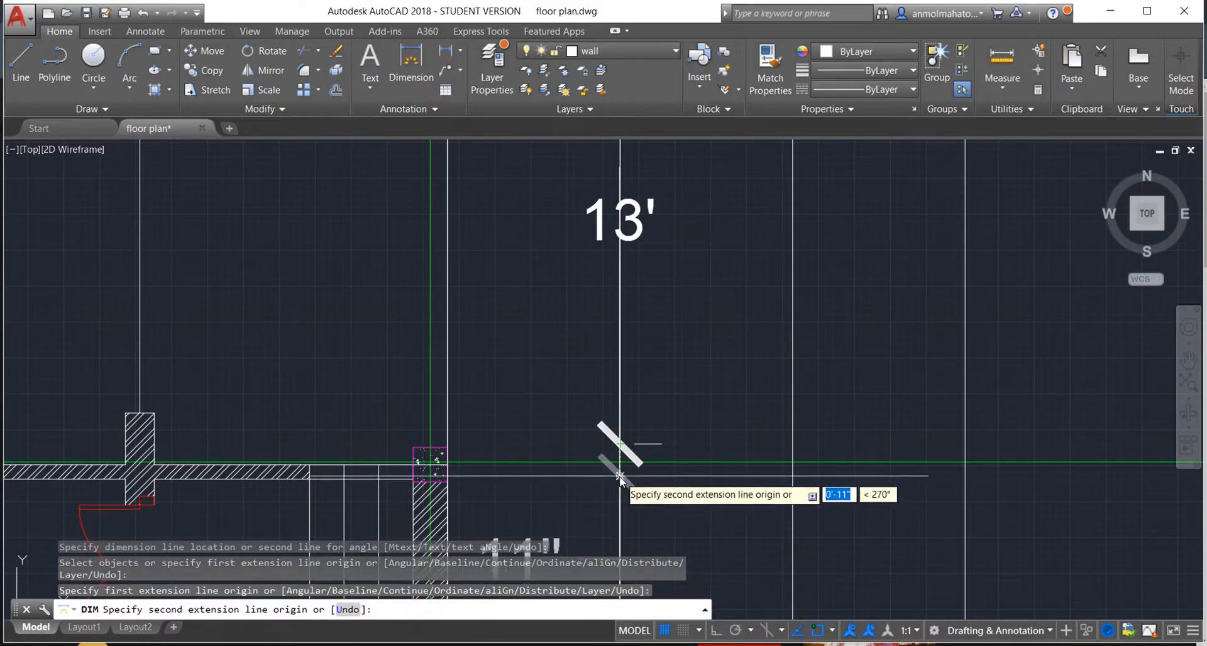
pyautogui.write("1'")
pyautogui.press('Return')
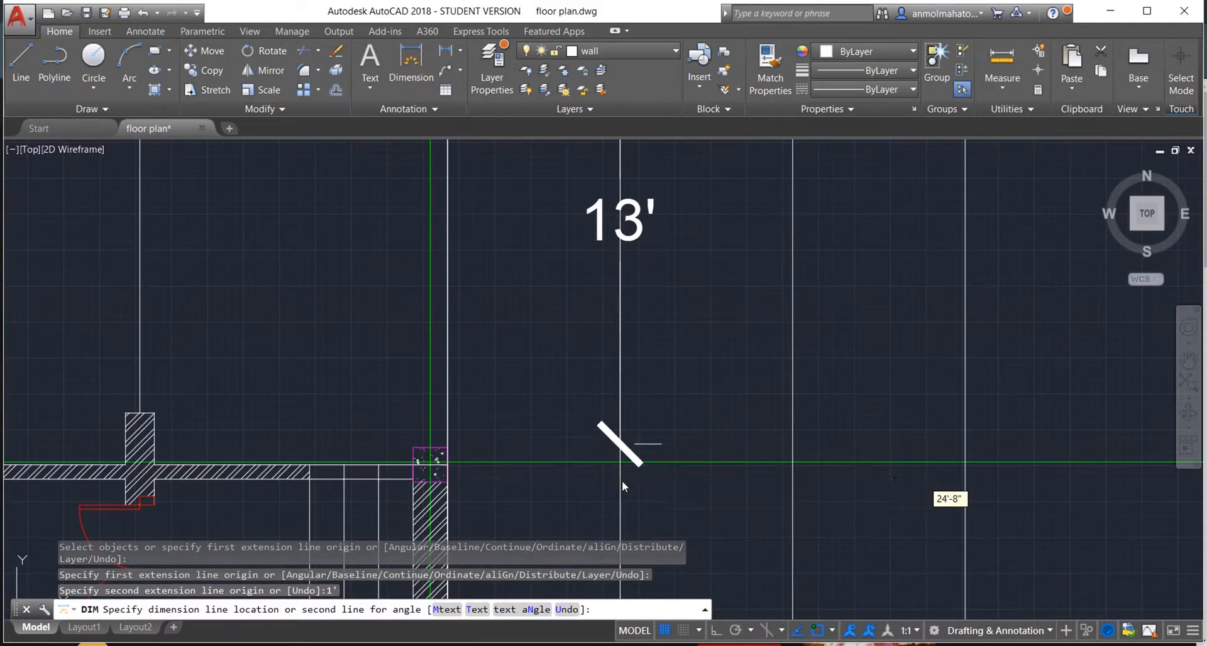
pyautogui.click(621, 483)
# Step: Add a 5' dimension for the clear distance between the columns at gridlines 3 and 2 on the guide line
pyautogui.scroll(-5, 685, 544)
pyautogui.scroll(6, 676, 549)
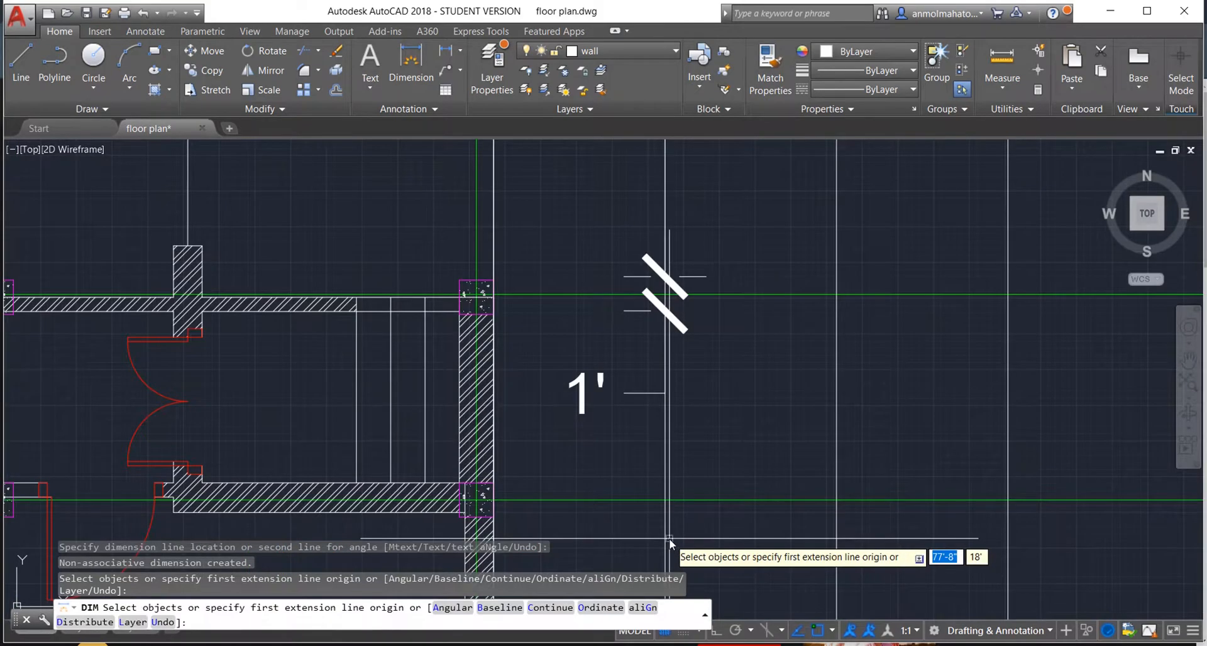
pyautogui.press('Return')
pyautogui.press('Return')
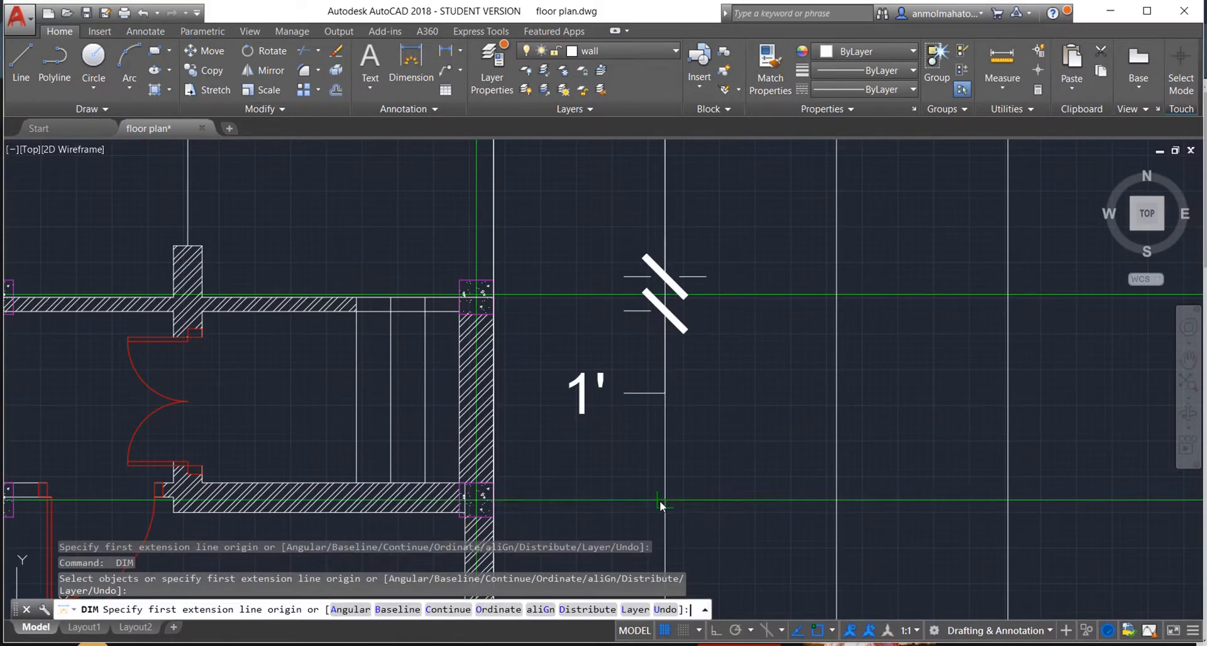
pyautogui.click(667, 308)
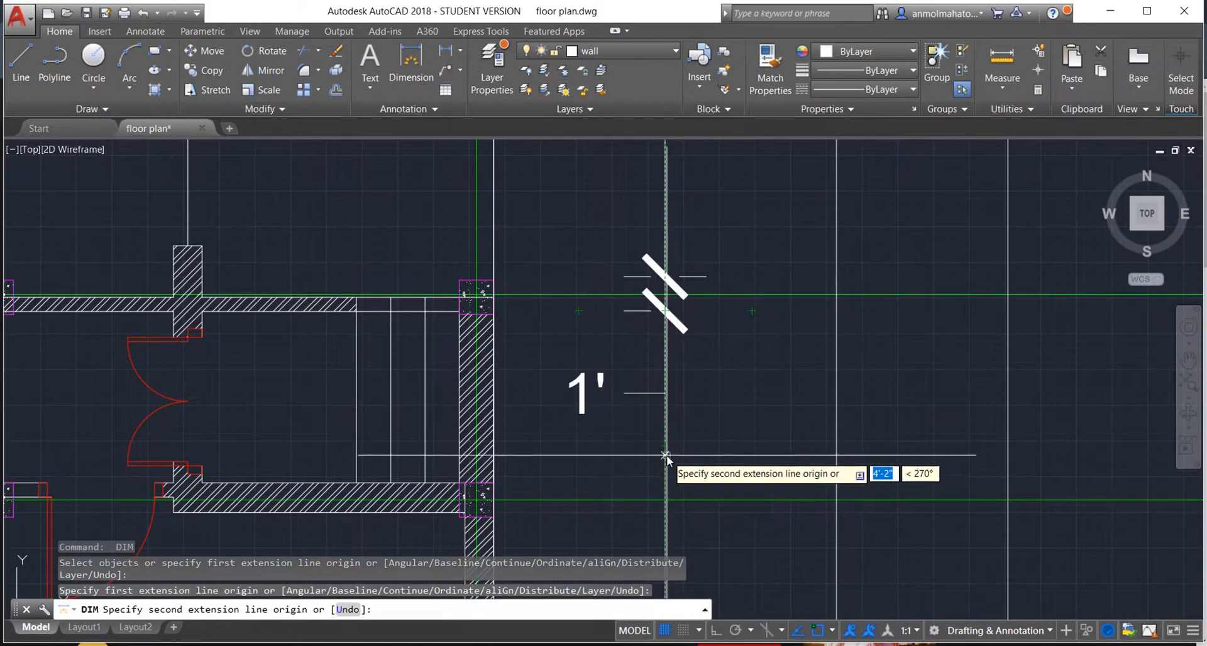
pyautogui.write("5'")
pyautogui.press('Return')
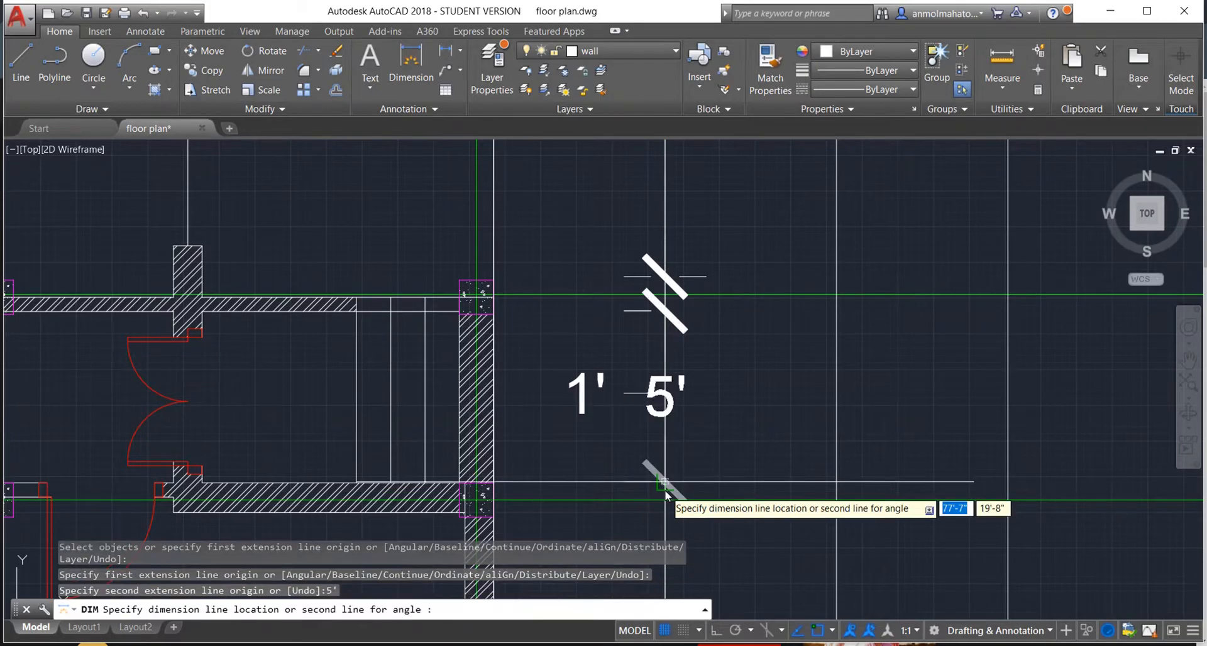
pyautogui.click(665, 492)
pyautogui.click(664, 484)
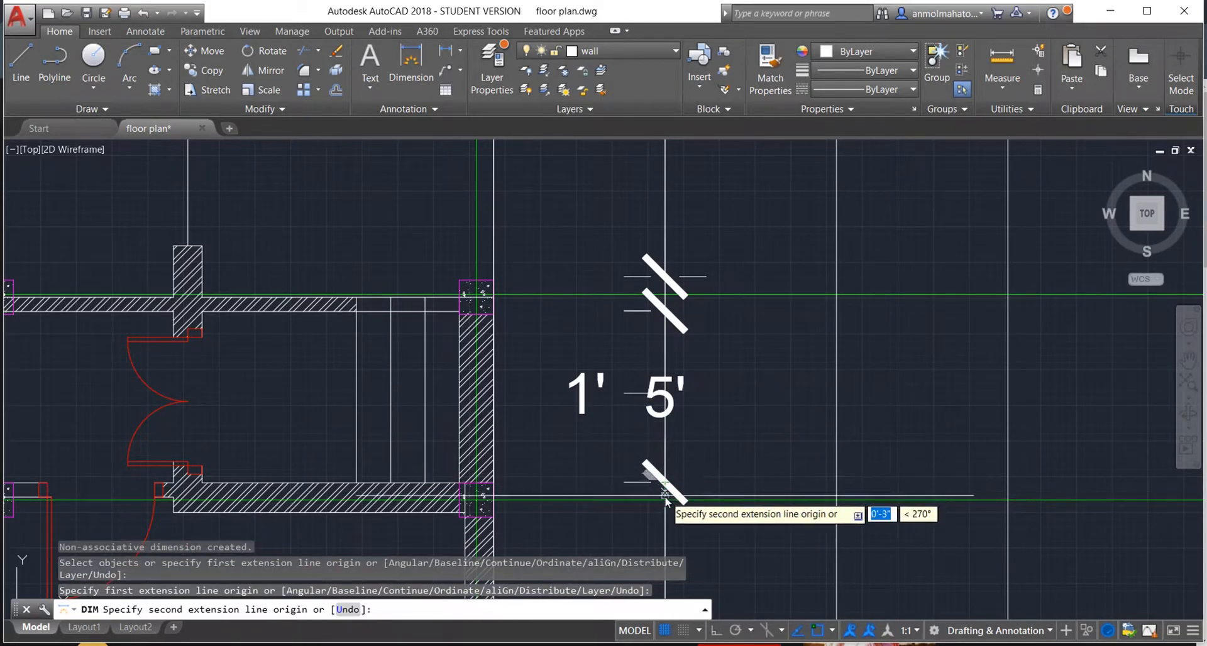
pyautogui.write("1'")
pyautogui.press('Return')
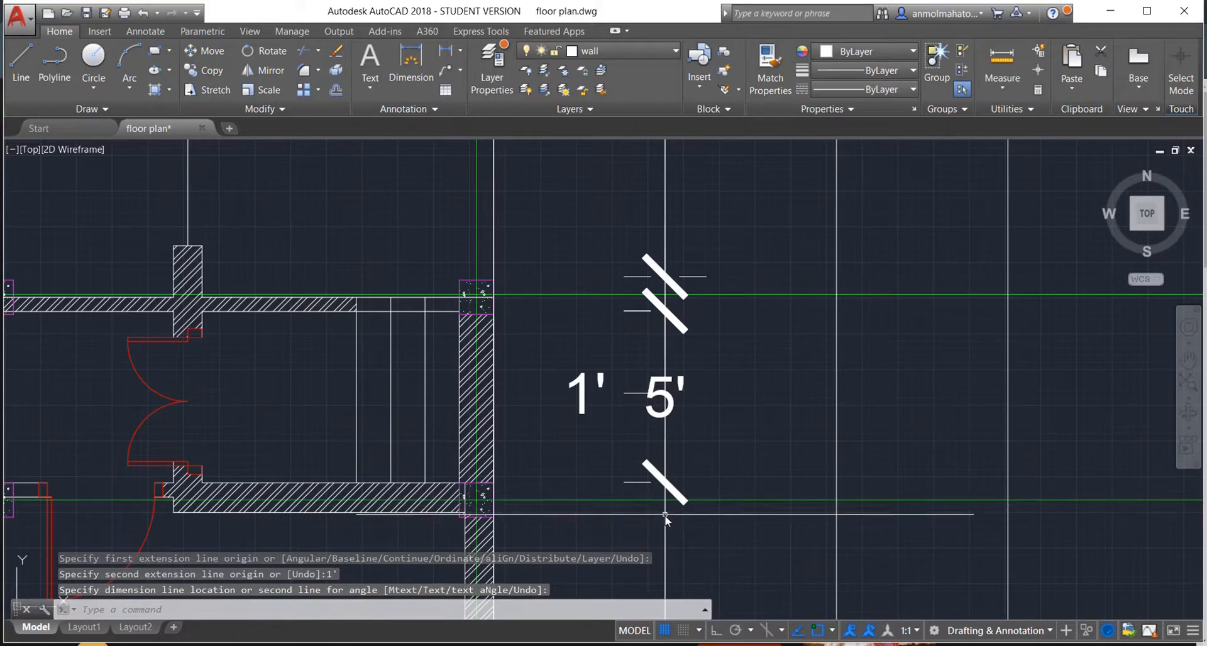
# Step: Add a 1' dimension for the depth of the column at gridline 2 on the guide line
pyautogui.click(665, 517)
pyautogui.click(665, 530)
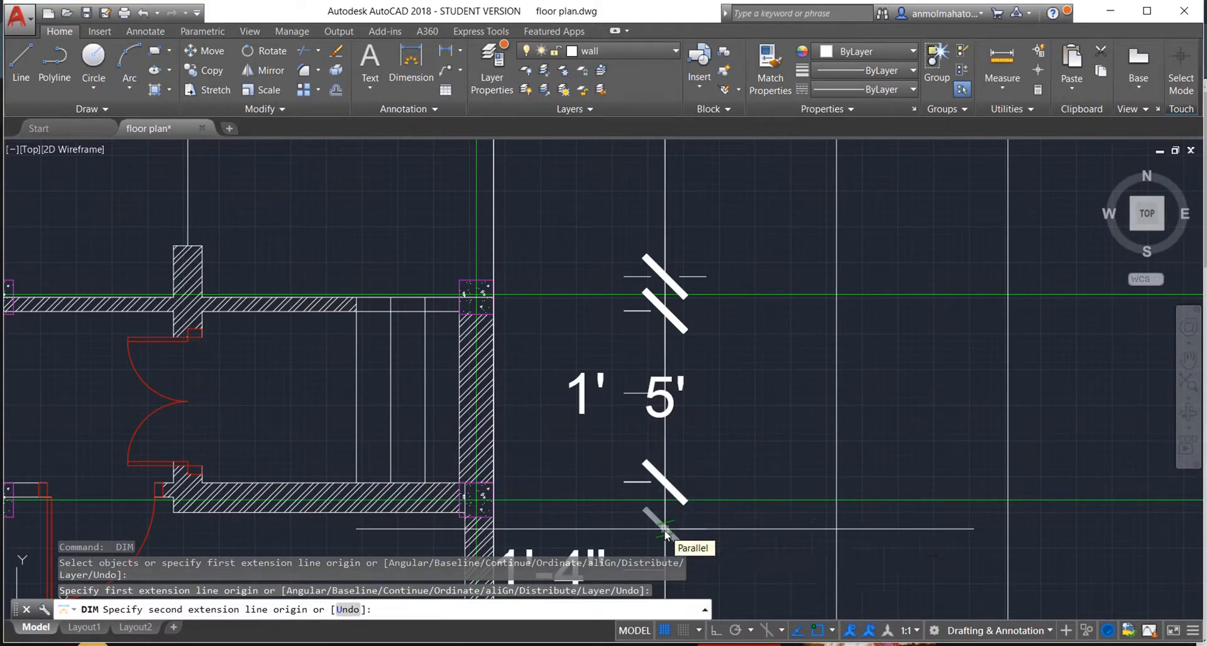
pyautogui.write("1'")
pyautogui.press('Return')
pyautogui.click(665, 531)
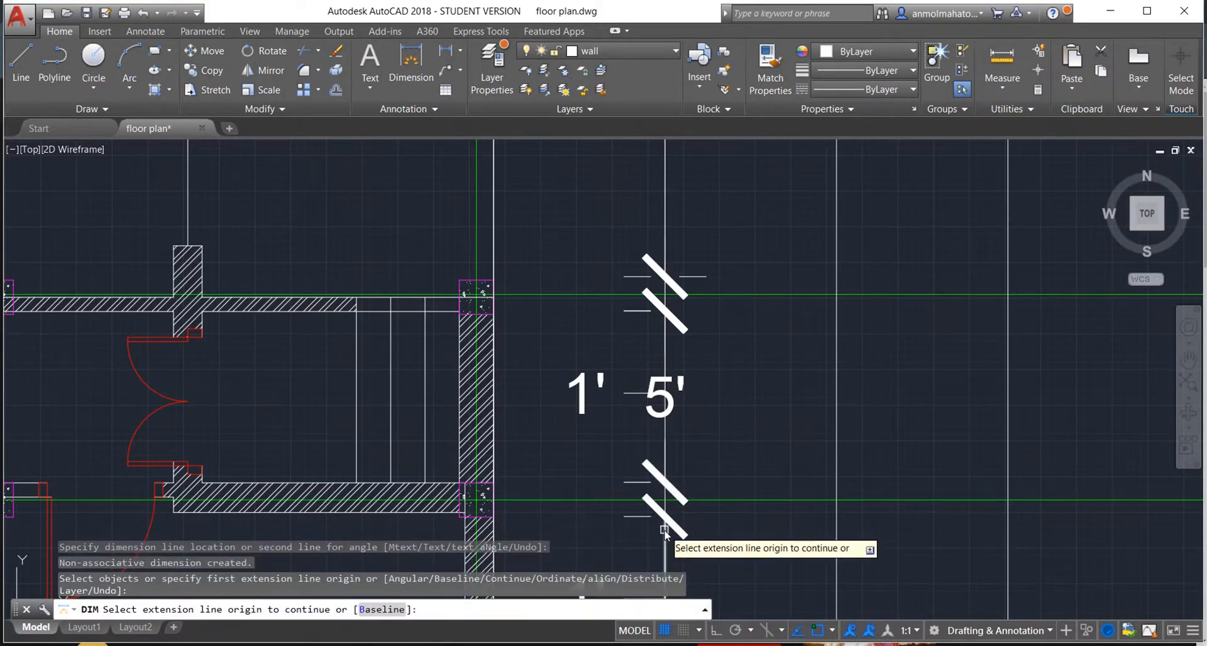
pyautogui.press('Escape')
# Step: Dimension the wall segment from the gridline 2 column to the right-hand window, and the window's width, along the guide line
pyautogui.scroll(-5, 667, 534)
pyautogui.scroll(3, 668, 541)
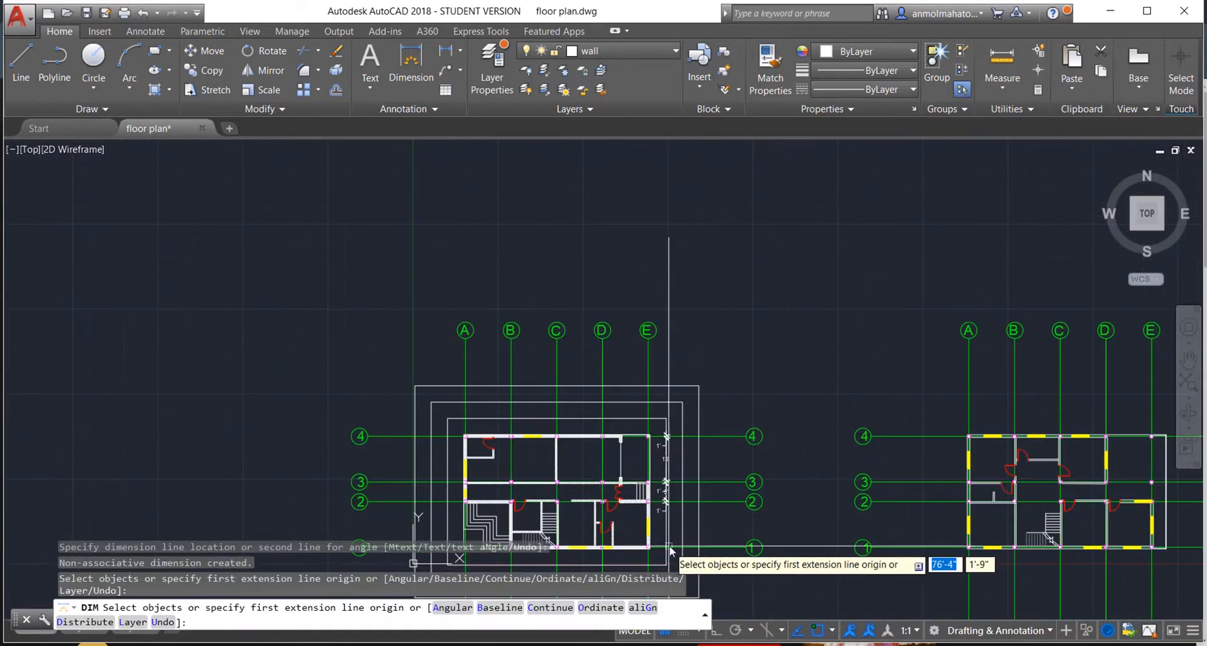
pyautogui.scroll(2, 671, 547)
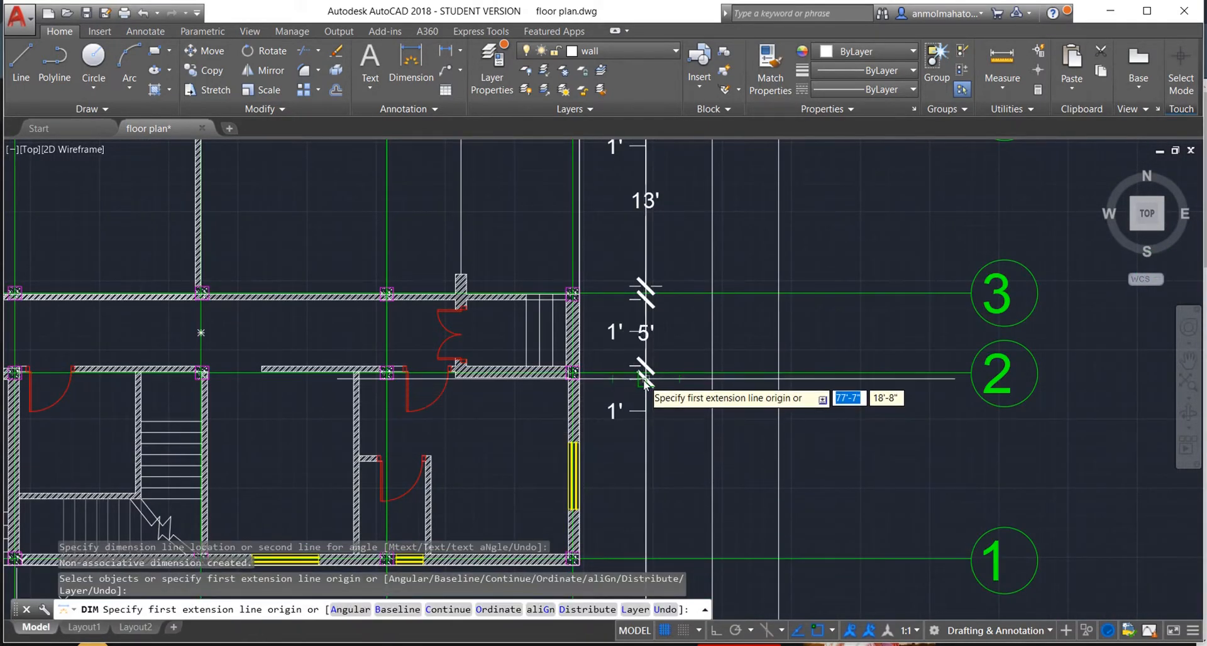
pyautogui.click(655, 439)
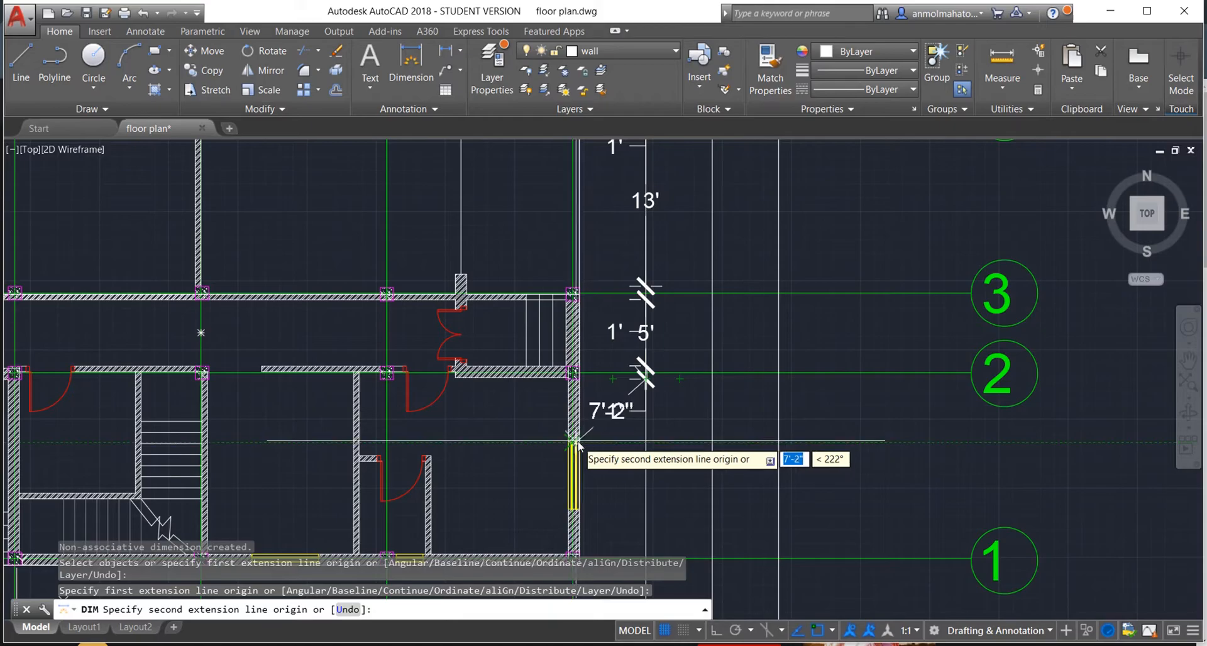
pyautogui.click(647, 442)
pyautogui.click(647, 443)
pyautogui.click(647, 443)
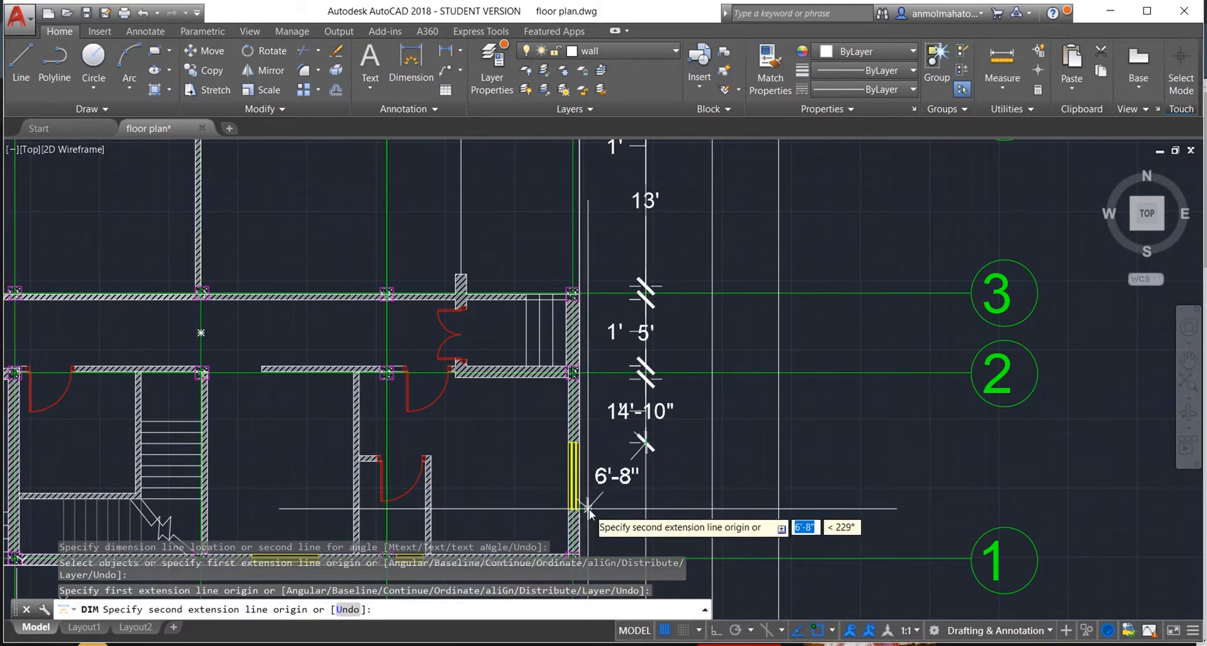
pyautogui.click(647, 508)
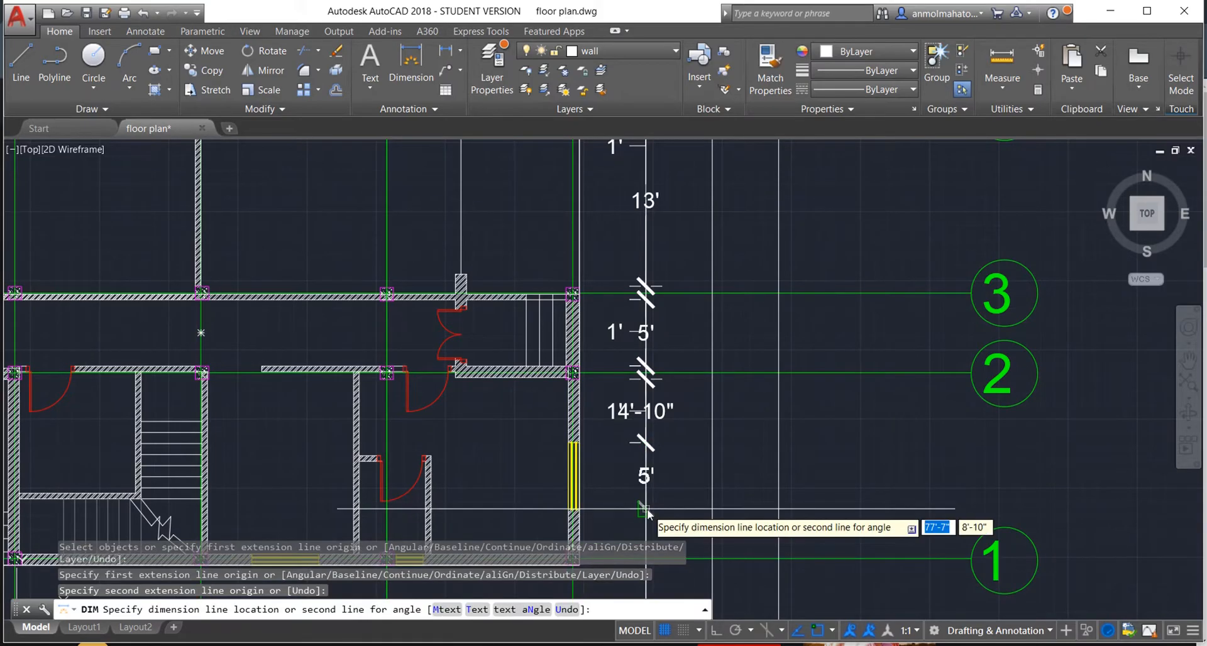
pyautogui.click(647, 508)
pyautogui.scroll(-2, 685, 506)
pyautogui.scroll(3, 666, 534)
pyautogui.scroll(-3, 654, 558)
pyautogui.scroll(5, 654, 559)
pyautogui.write('L')
pyautogui.press('Return')
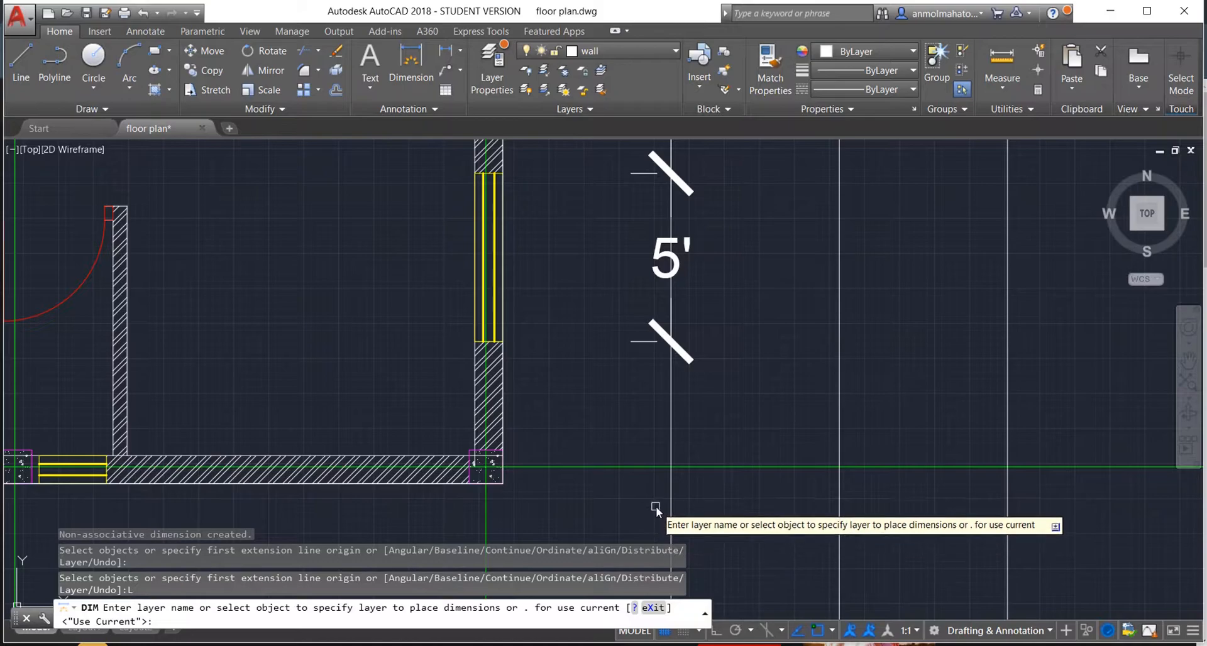
pyautogui.press('Escape')
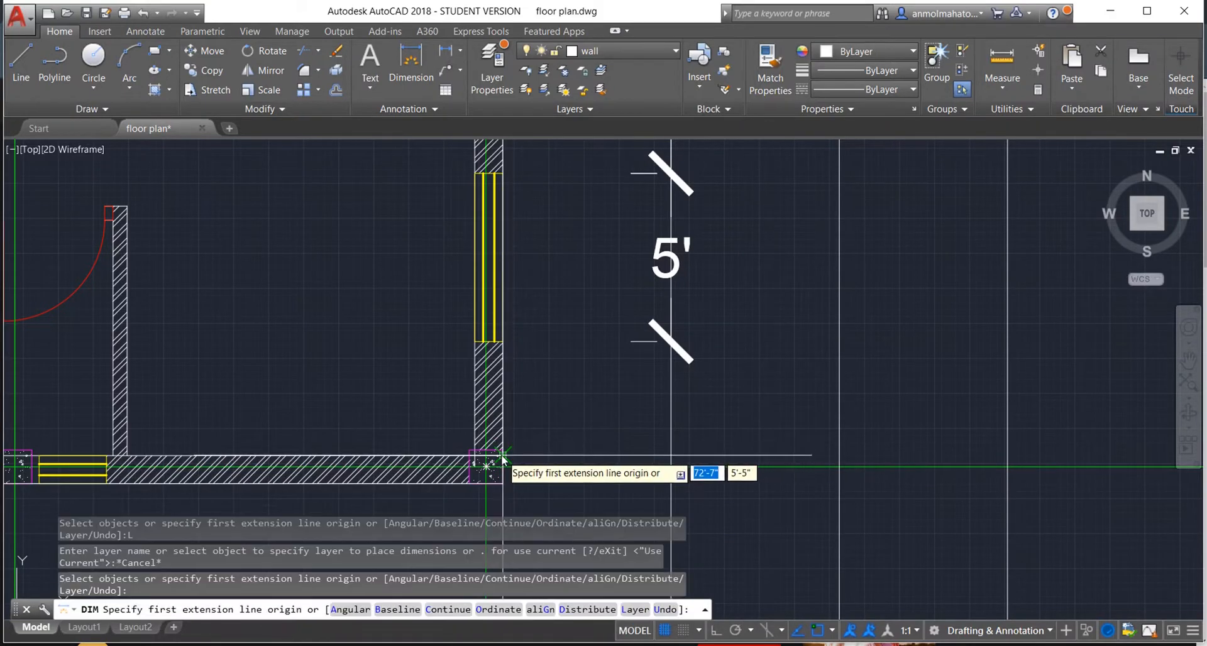
# Step: Add a 3'-3" dimension for the wall segment from the right-hand window to the gridline 1 column on the innermost guide line
pyautogui.click(672, 340)
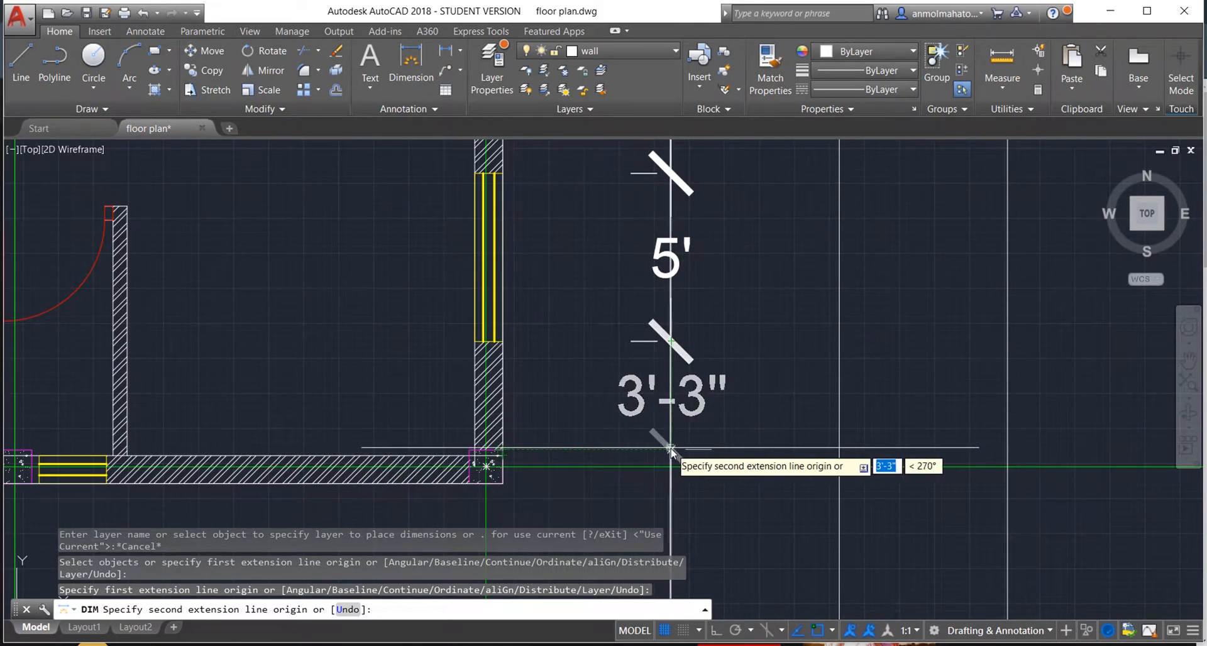
pyautogui.click(672, 450)
pyautogui.click(672, 462)
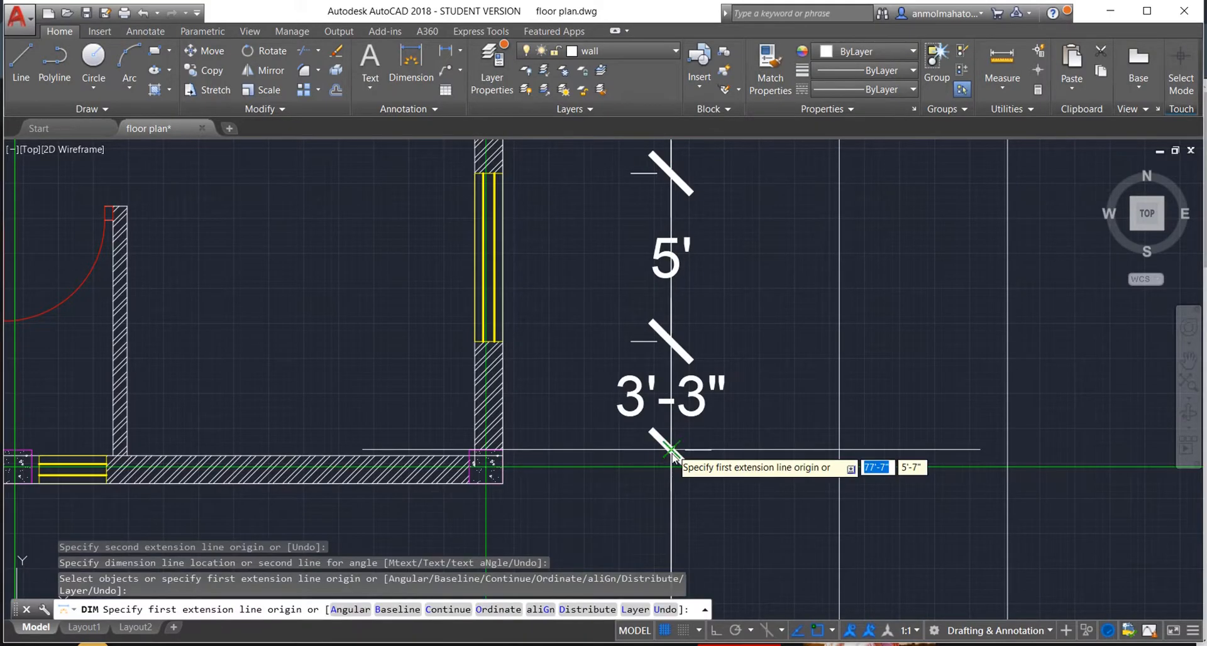
pyautogui.write("1'")
pyautogui.press('Return')
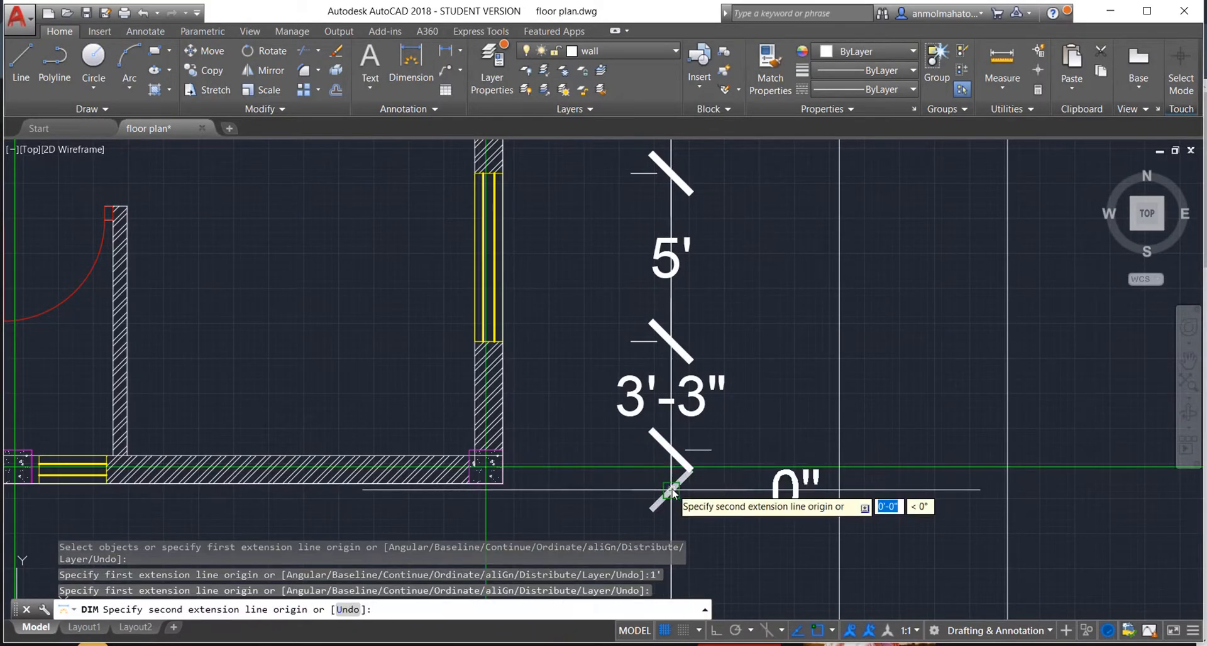
pyautogui.press('Escape')
# Step: Add a 1' dimension for the depth of the column at gridline 1 on the innermost guide line
pyautogui.press('Return')
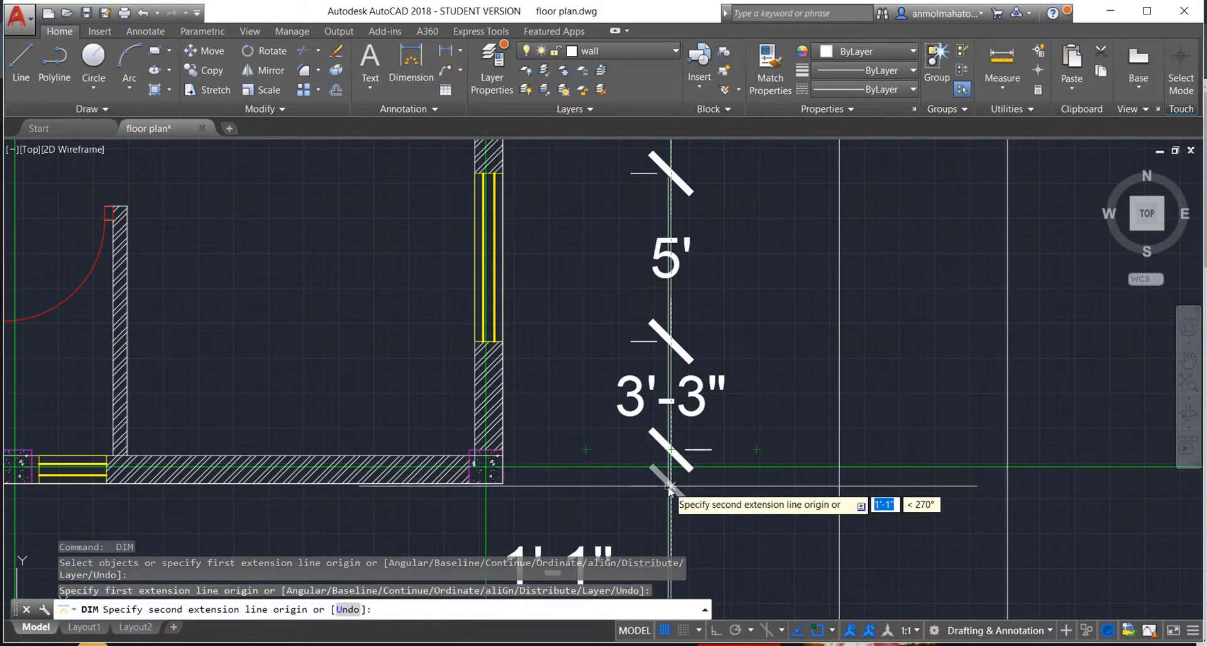
pyautogui.click(670, 485)
pyautogui.click(670, 487)
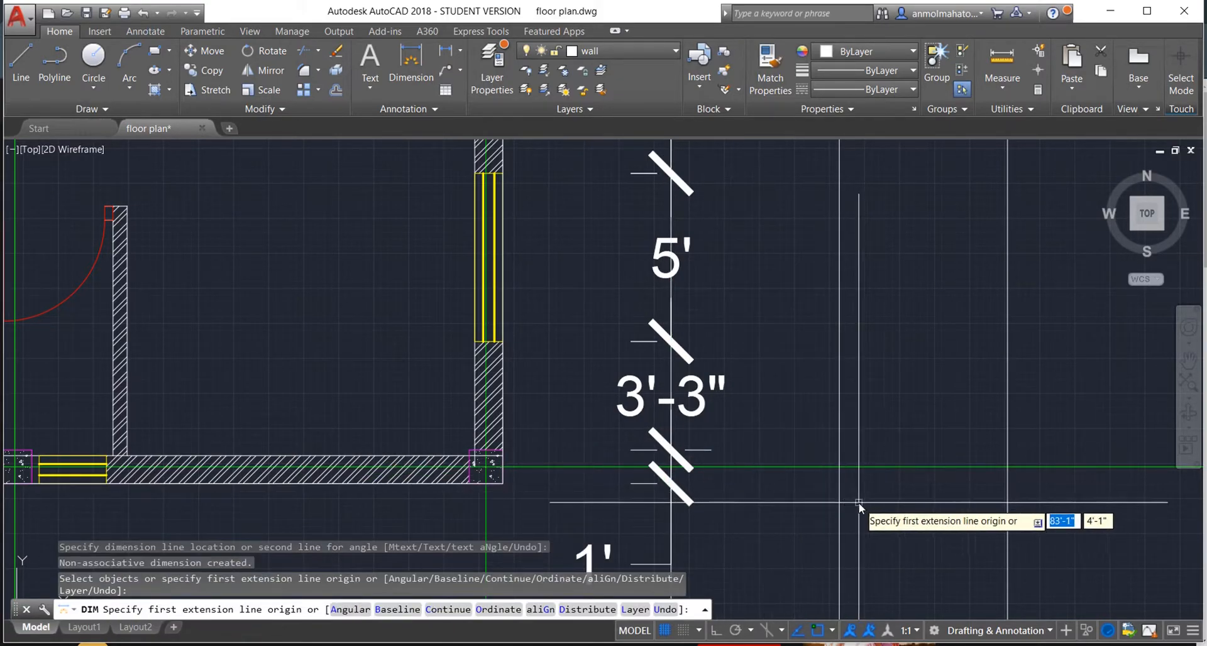
# Step: Add a 14' dimension between gridlines 4 and 3 on the middle guide line
pyautogui.scroll(-8, 854, 475)
pyautogui.scroll(5, 924, 220)
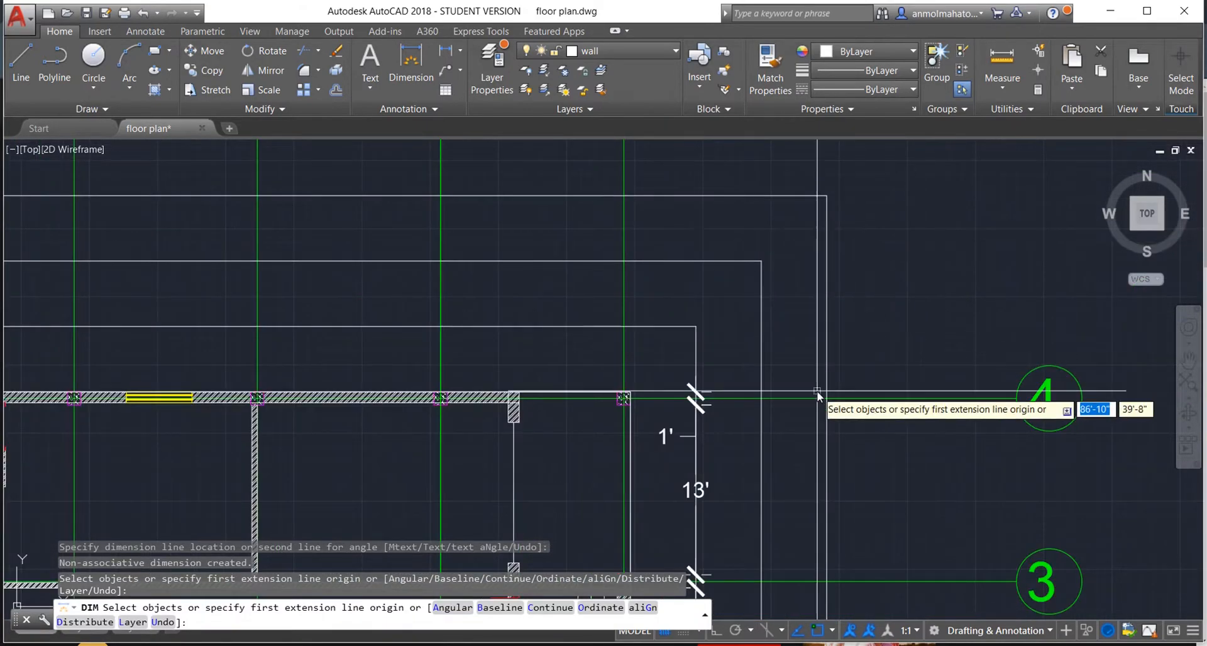
pyautogui.press('space')
pyautogui.press('space')
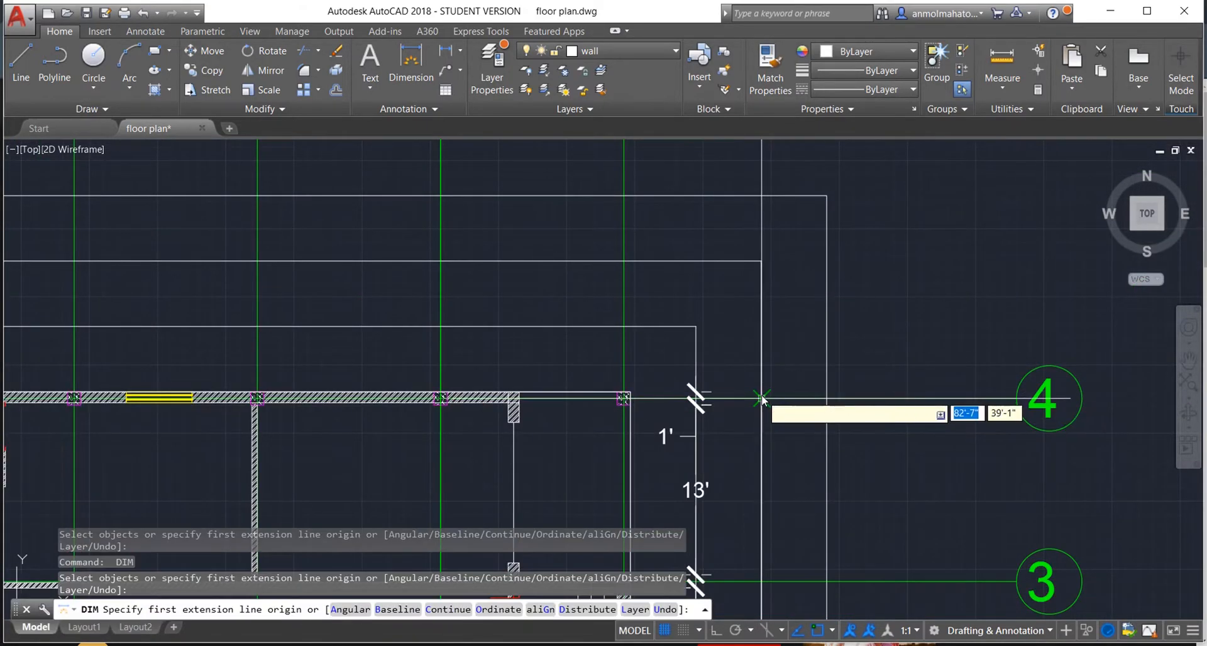
pyautogui.click(761, 399)
pyautogui.click(761, 583)
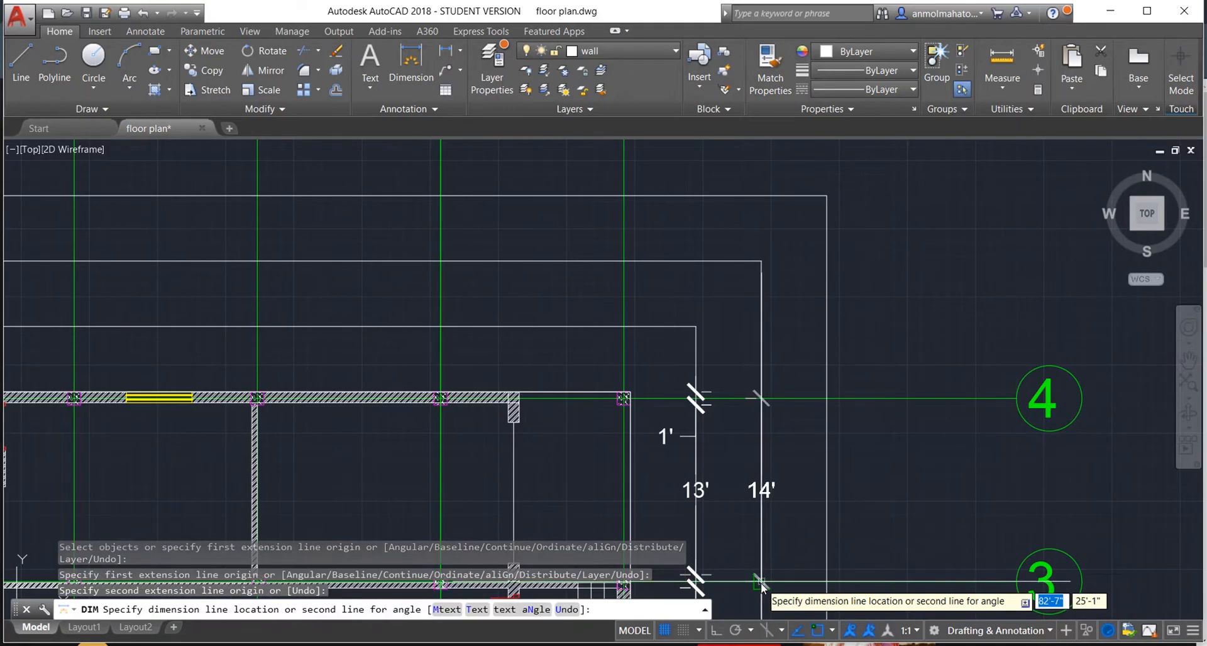
pyautogui.click(762, 583)
pyautogui.press('Escape')
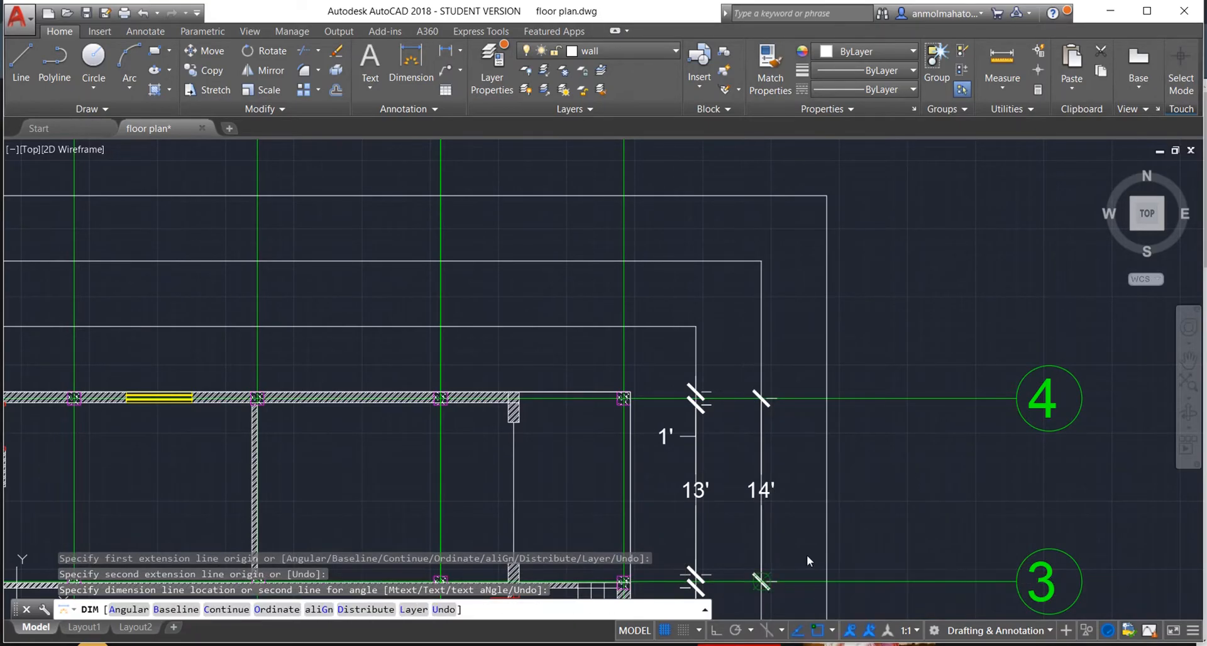
# Step: Add a 6' dimension between gridlines 3 and 2 on the middle guide line
pyautogui.scroll(-8, 807, 560)
pyautogui.scroll(8, 803, 587)
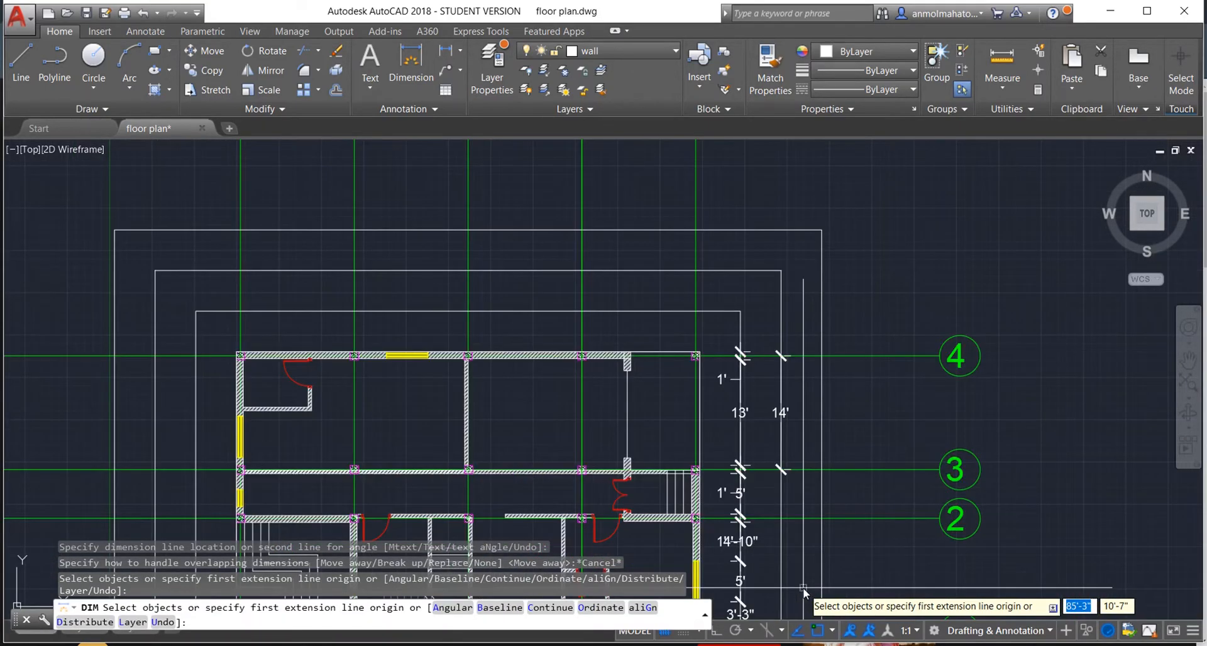
pyautogui.click(768, 400)
pyautogui.click(768, 478)
pyautogui.click(768, 479)
# Step: Add a 14' dimension between gridlines 2 and 1 on the middle guide line
pyautogui.click(767, 479)
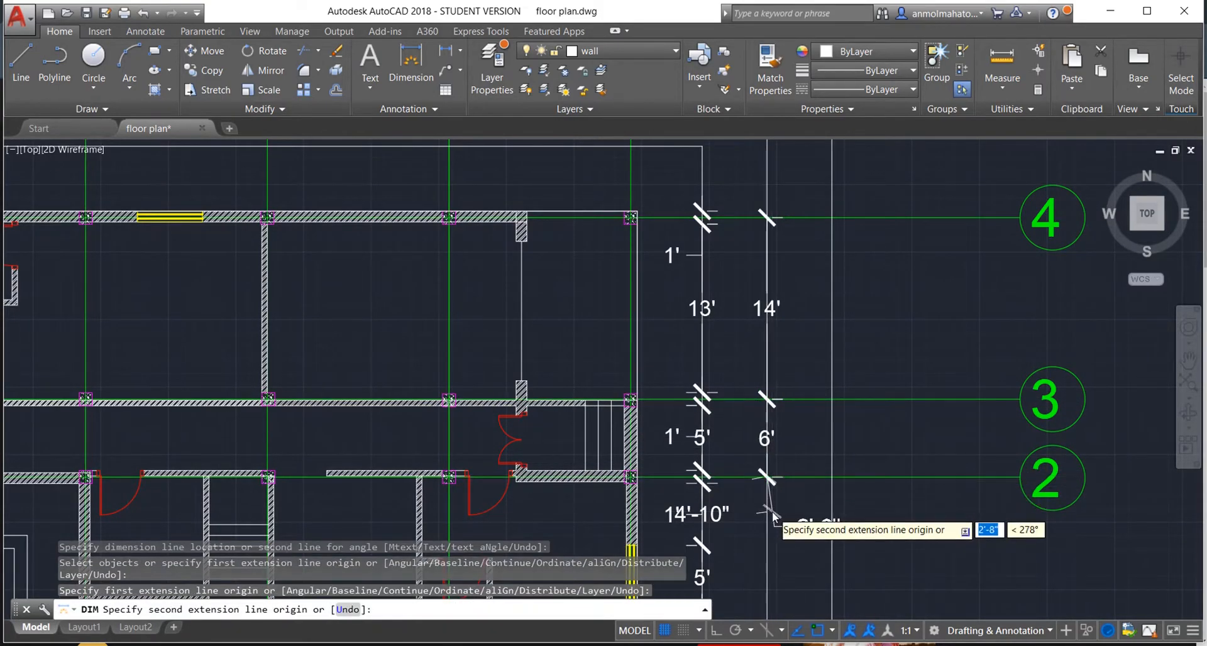
pyautogui.scroll(-5, 770, 547)
pyautogui.scroll(6, 769, 552)
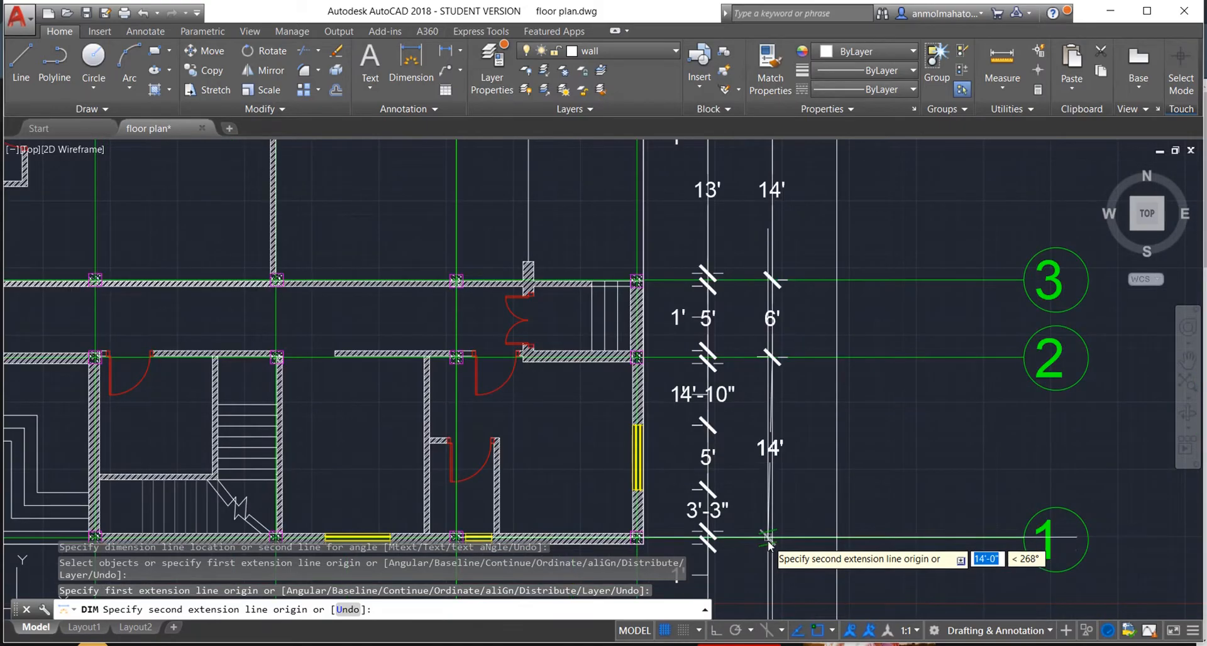
pyautogui.click(767, 537)
pyautogui.click(770, 539)
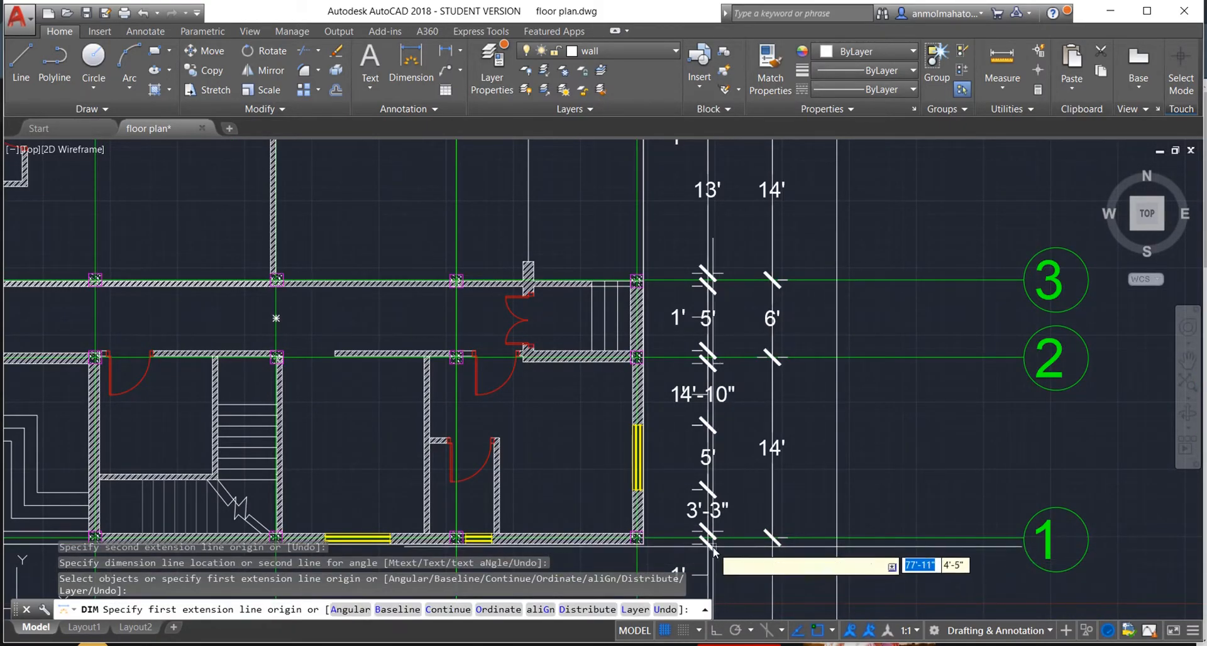
# Step: Try to dimension the building's overall depth from gridline 1 to gridline 4 on the outermost guide line, and undo it
pyautogui.click(837, 541)
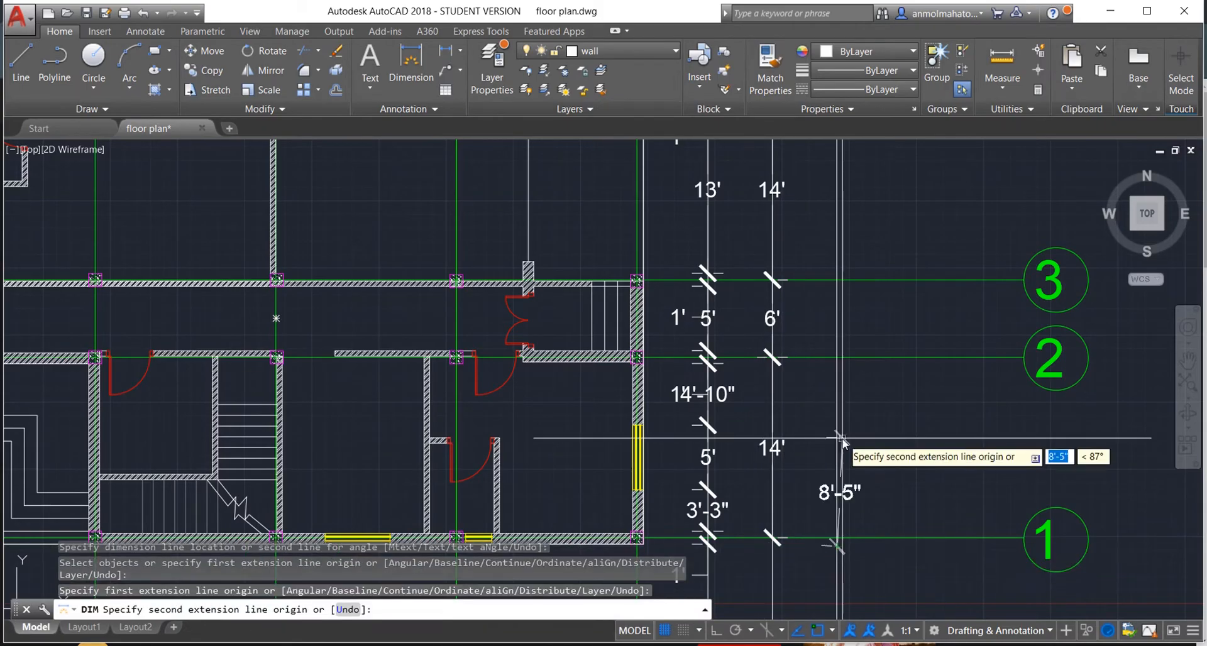
pyautogui.scroll(-6, 843, 422)
pyautogui.scroll(6, 847, 331)
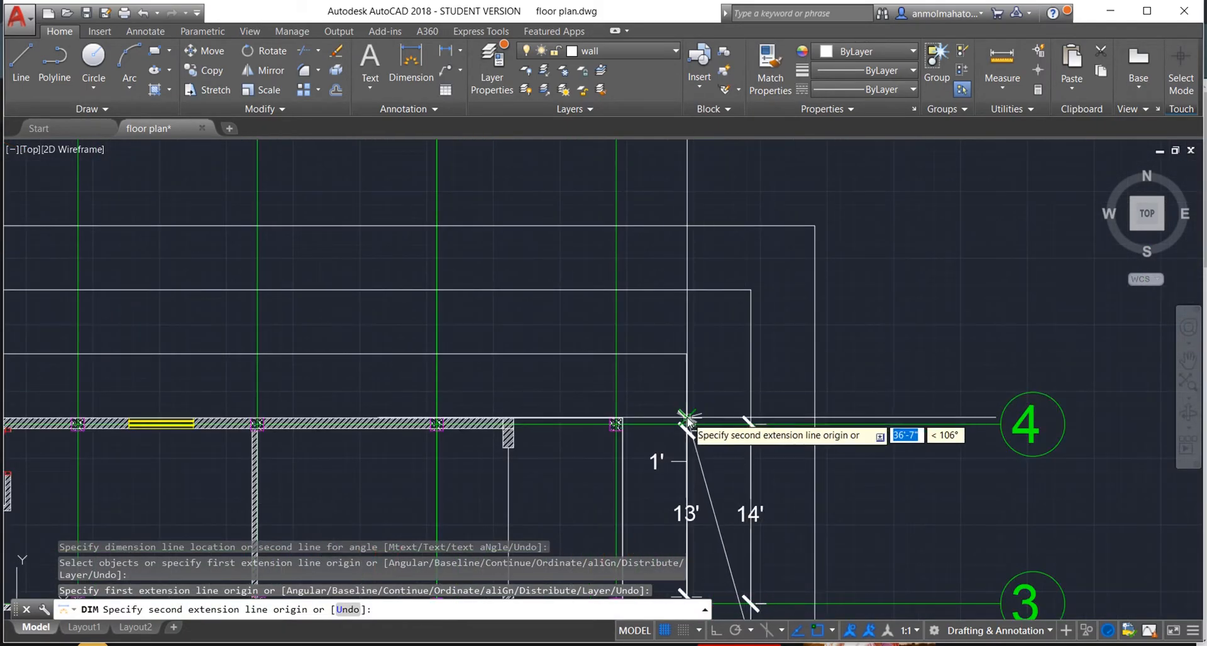
pyautogui.click(814, 418)
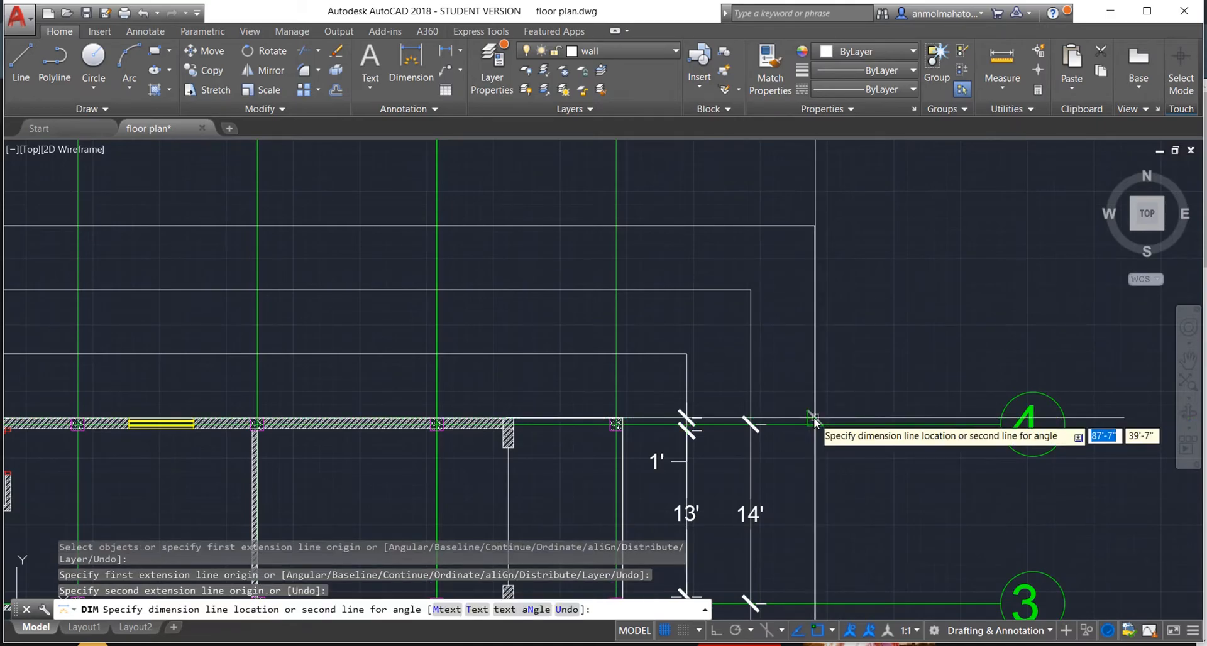
pyautogui.click(815, 422)
pyautogui.scroll(-6, 904, 439)
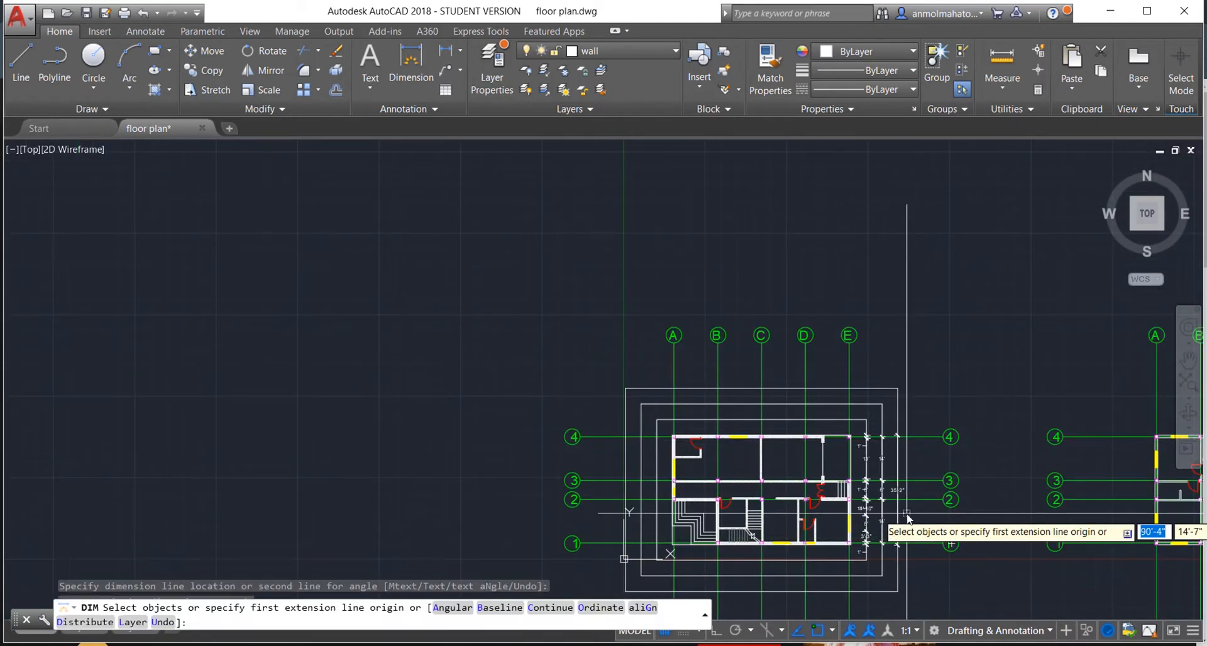
pyautogui.scroll(6, 908, 514)
pyautogui.hotkey('ctrl', 'z')
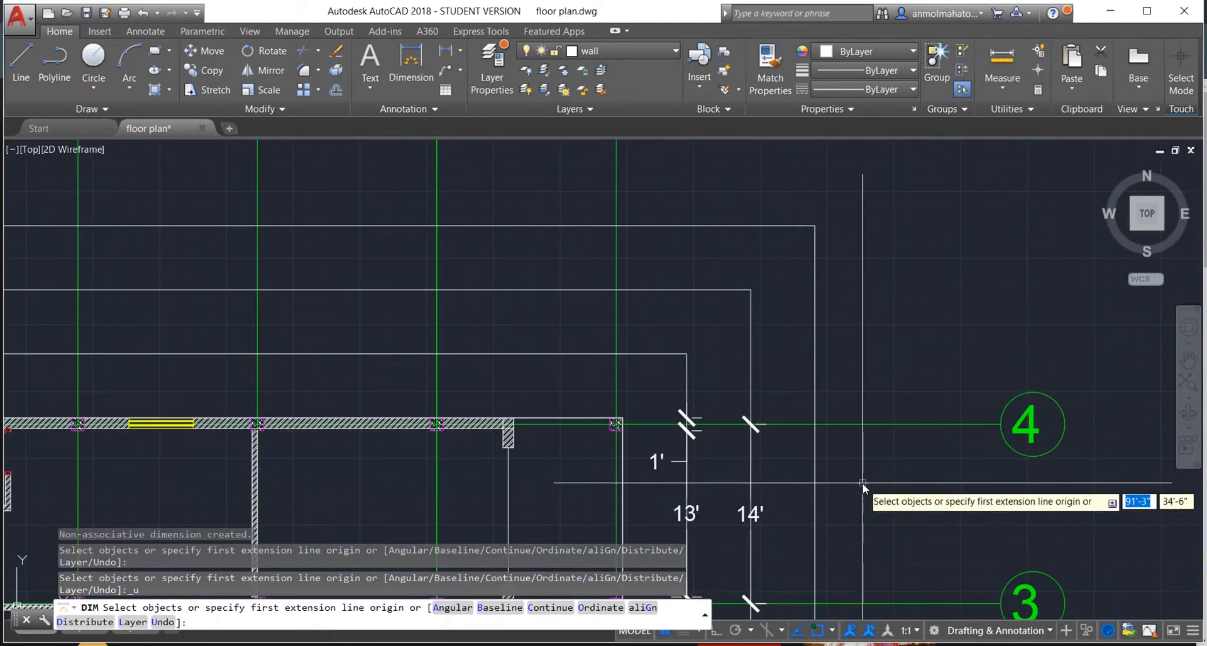
# Step: Add a 35' overall dimension on the outermost guide line, running down from the outer wall face at gridline 4
pyautogui.press('Return')
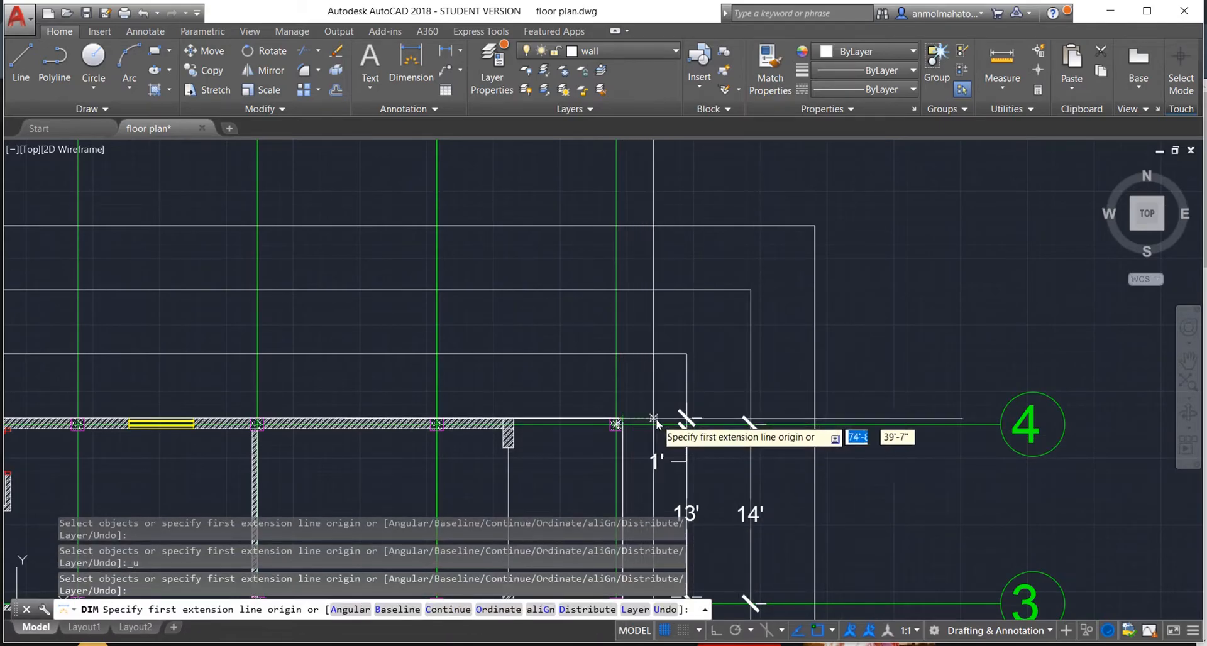
pyautogui.click(817, 419)
pyautogui.scroll(-3, 813, 497)
pyautogui.write("35'")
pyautogui.press('Return')
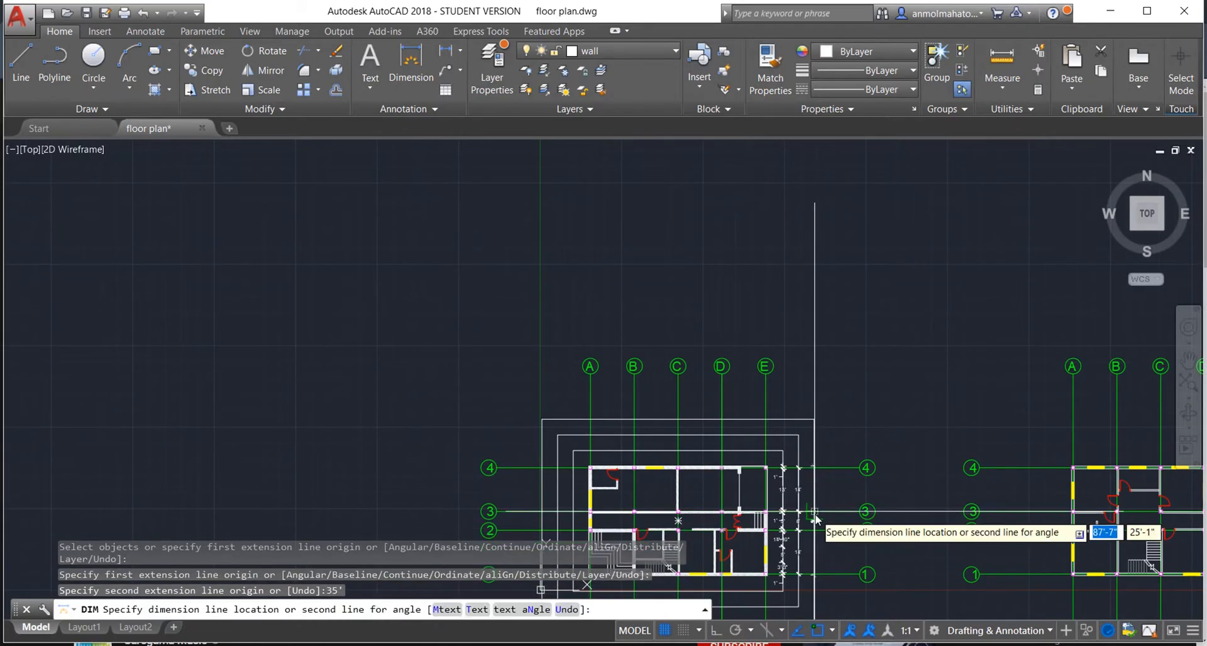
pyautogui.click(816, 580)
pyautogui.press('Escape')
# Step: Delete the three guide rectangles around the floor plan, keeping the dimensions
pyautogui.scroll(6, 870, 515)
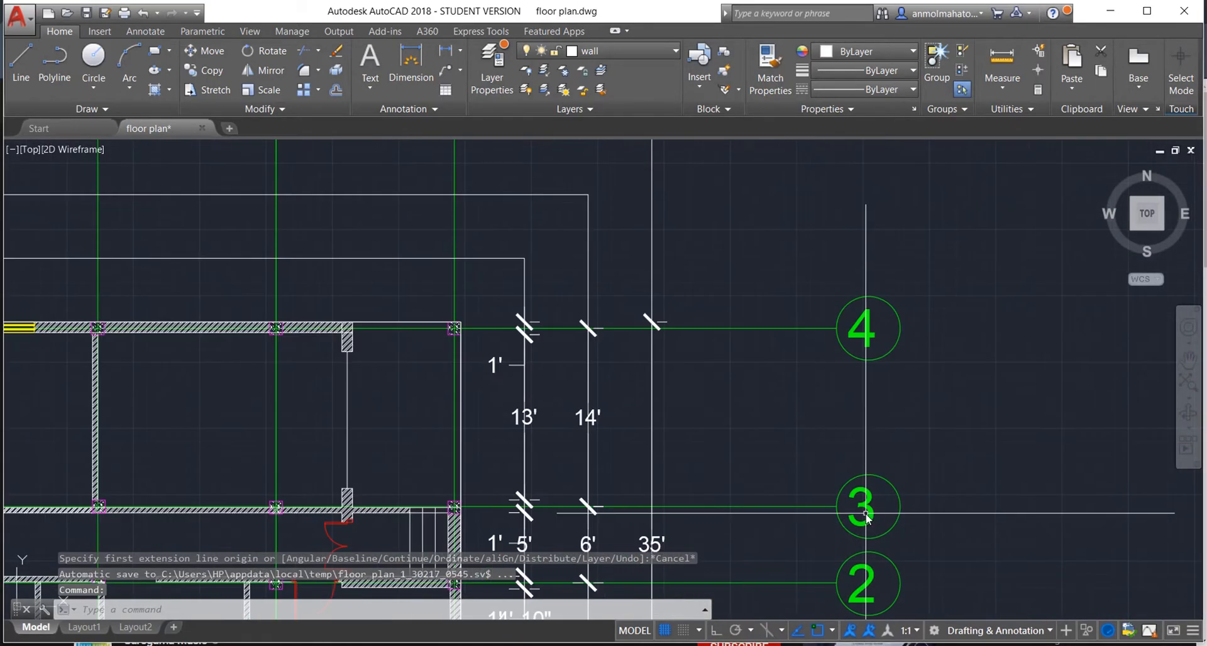
pyautogui.click(721, 241)
pyautogui.click(492, 273)
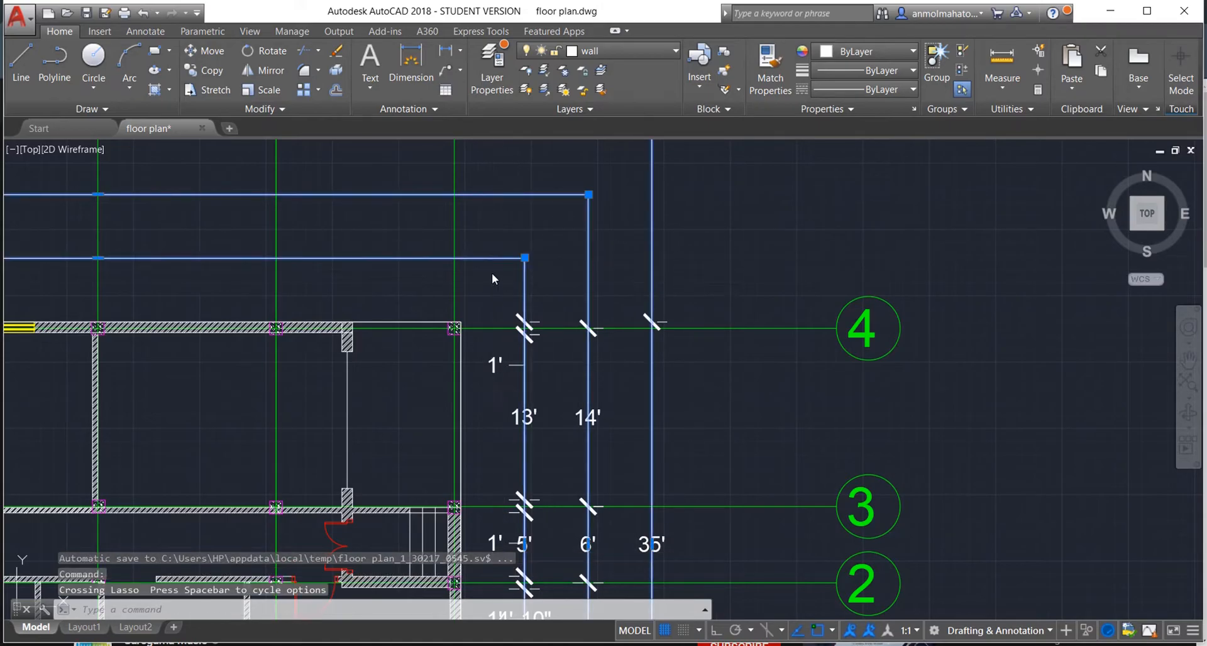
pyautogui.press('Delete')
pyautogui.scroll(-4, 492, 273)
pyautogui.scroll(2, 115, 253)
pyautogui.scroll(-2, 115, 253)
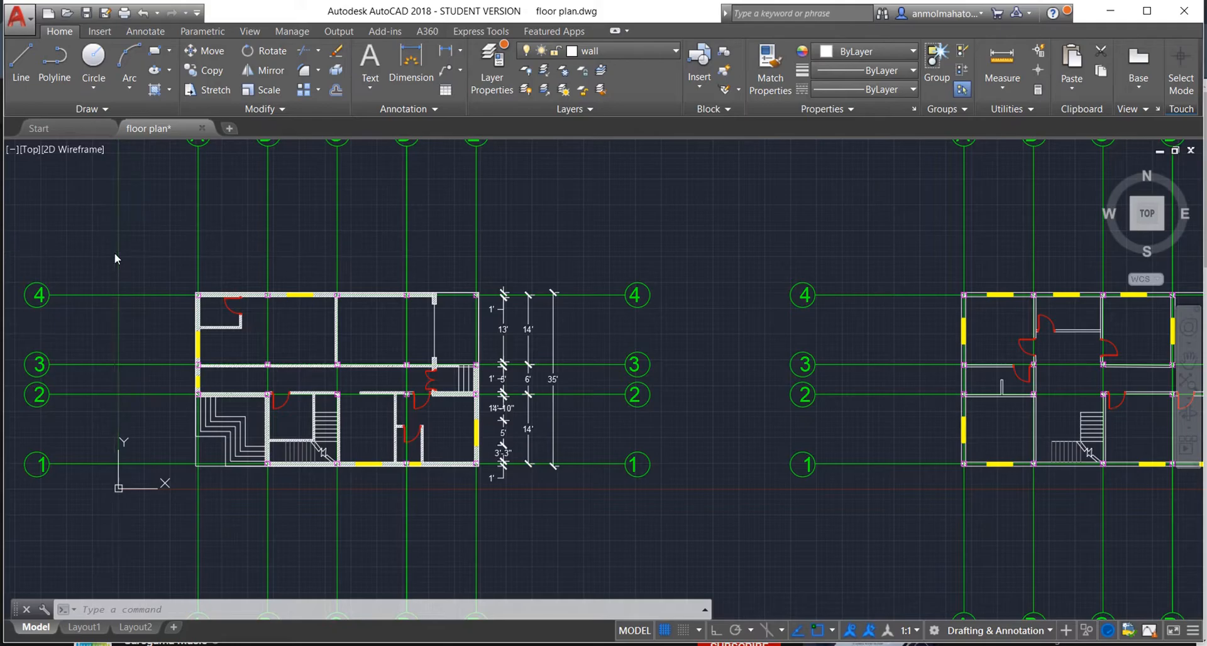
# Step: Save the drawing as "floor plan" in Documents, replacing the existing file
pyautogui.hotkey('ctrl', 'shift', 's')
pyautogui.click(832, 476)
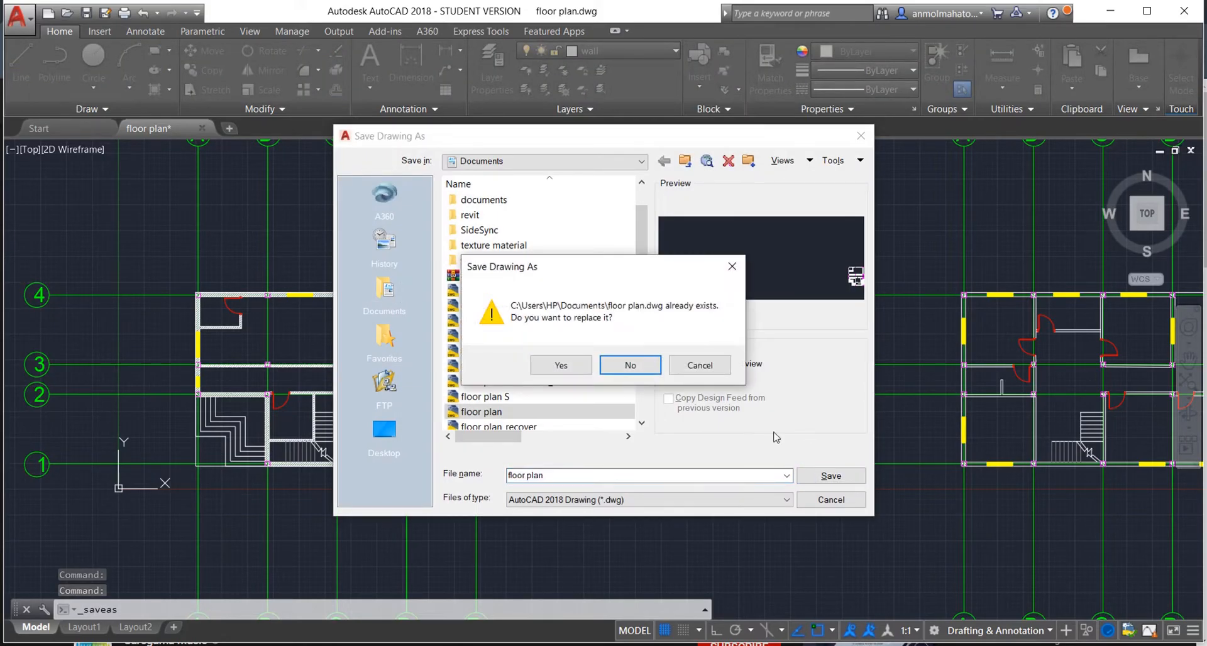
pyautogui.click(561, 365)
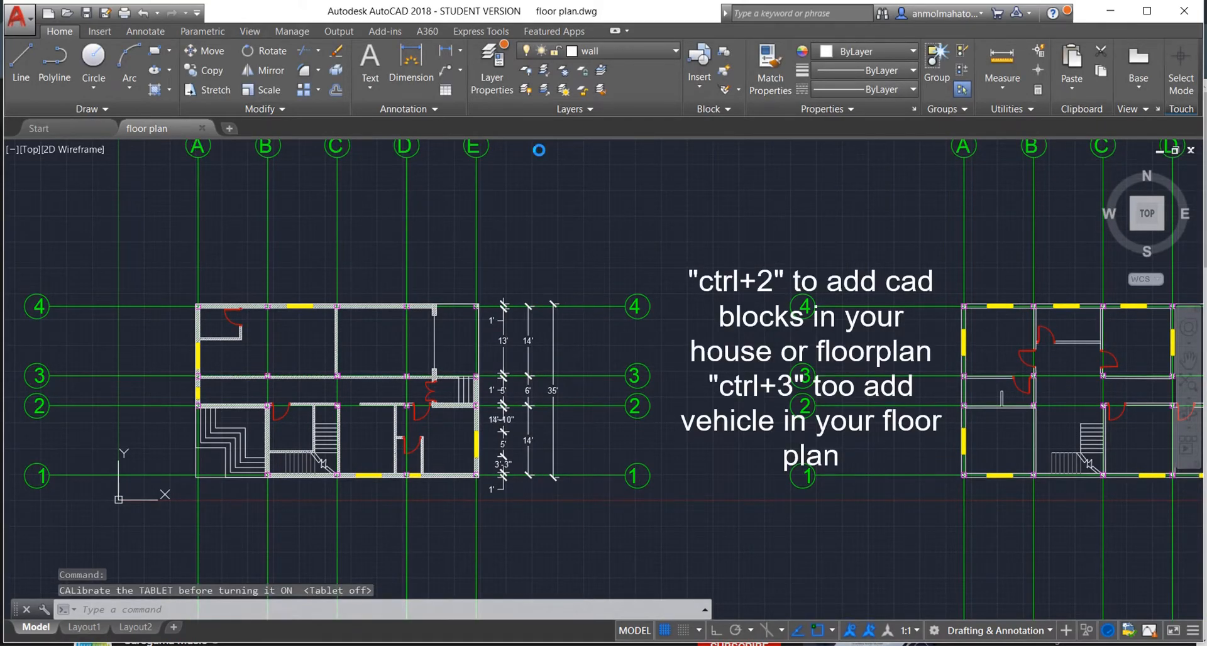
# Step: Open DesignCenter and show the blocks contained in Kitchens.dwg
pyautogui.hotkey('ctrl', '2')
pyautogui.click(311, 358)
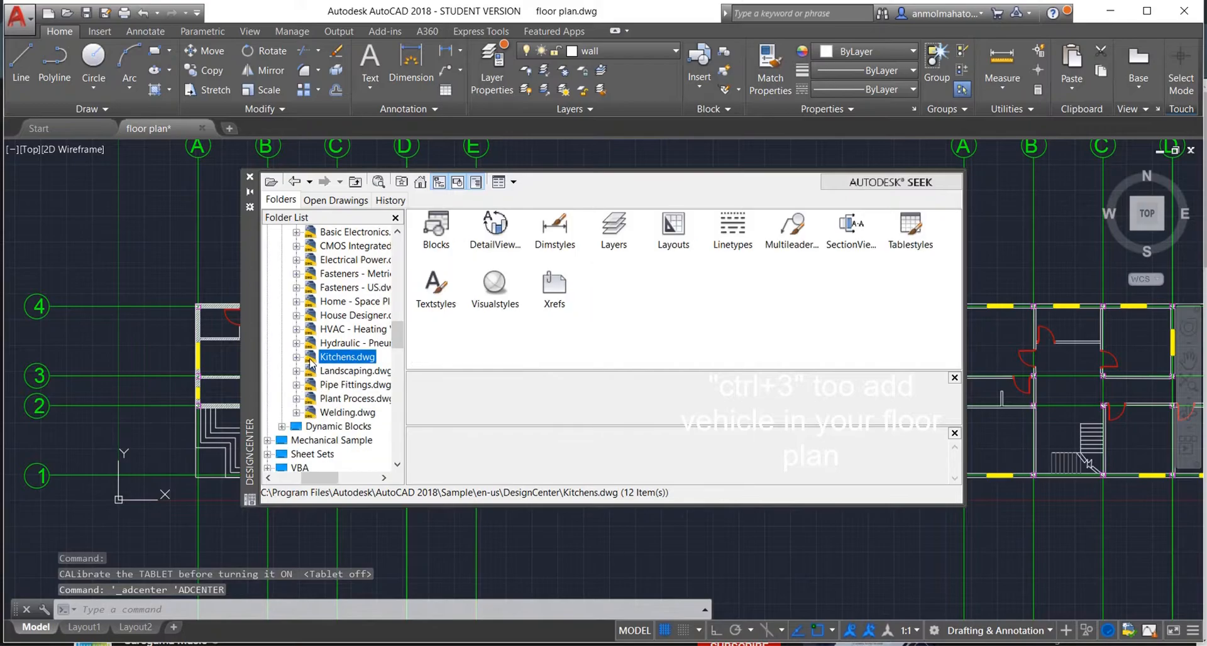
pyautogui.scroll(3, 329, 336)
pyautogui.scroll(-2, 329, 336)
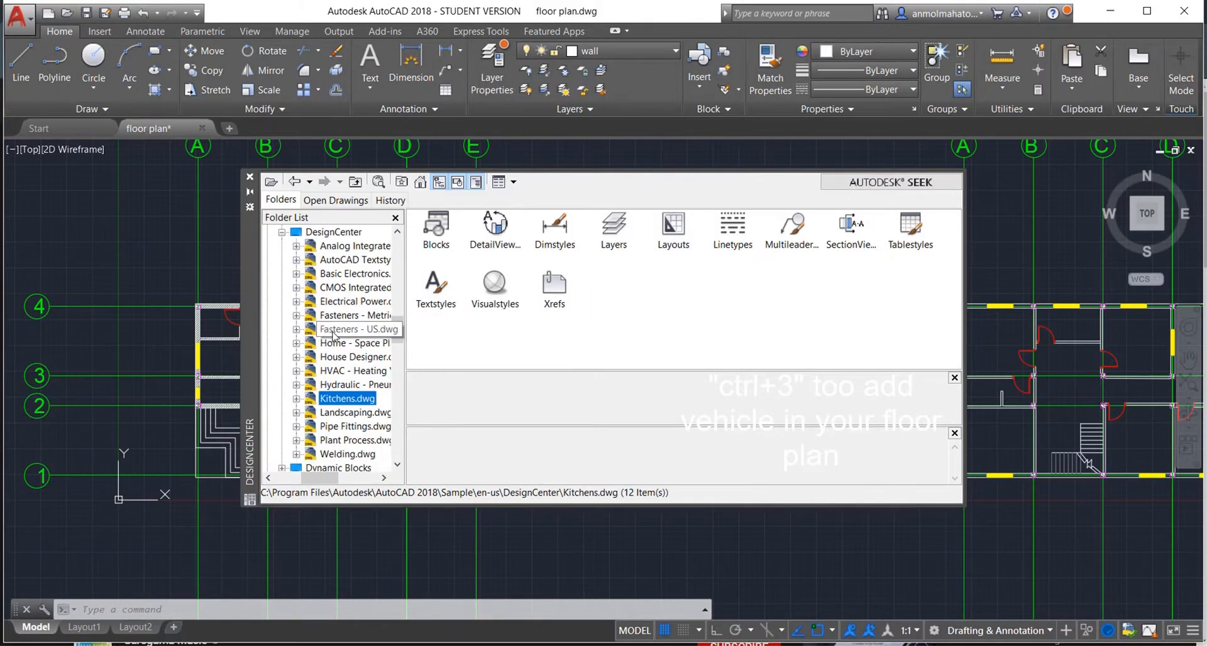
pyautogui.doubleClick(343, 398)
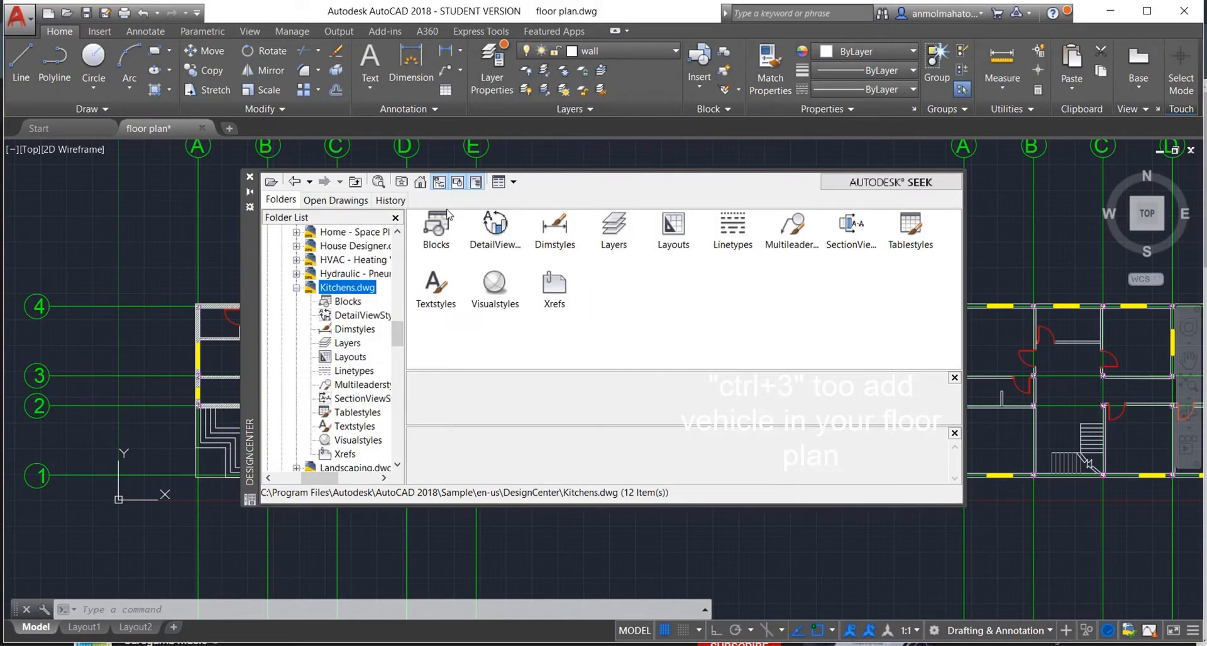
pyautogui.doubleClick(448, 220)
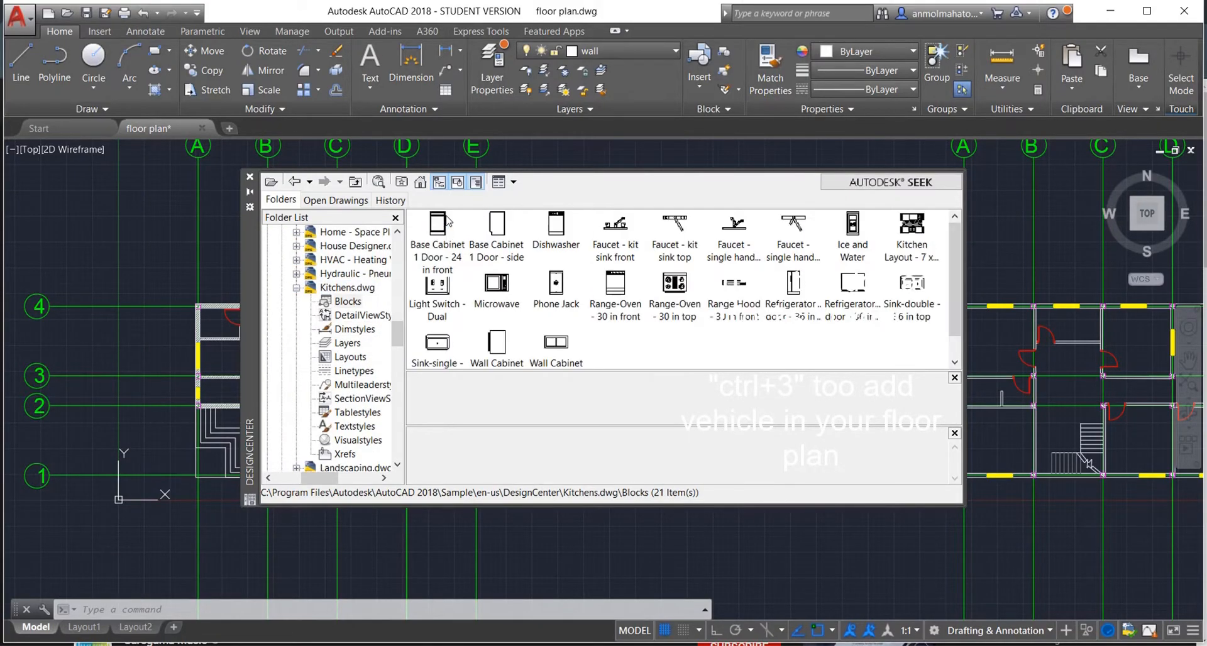
# Step: Insert the "Sink-double - 36 in top" block into the empty area below the floor plan
pyautogui.click(854, 297)
pyautogui.click(918, 297)
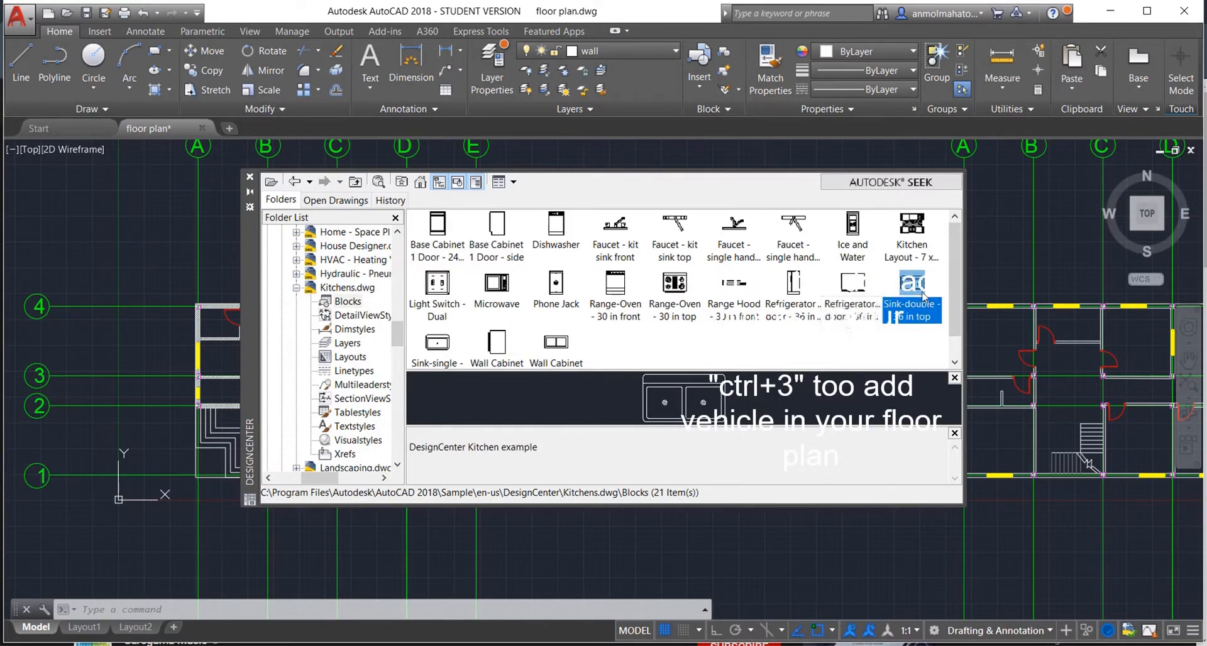
pyautogui.moveTo(903, 303); pyautogui.dragTo(884, 260)
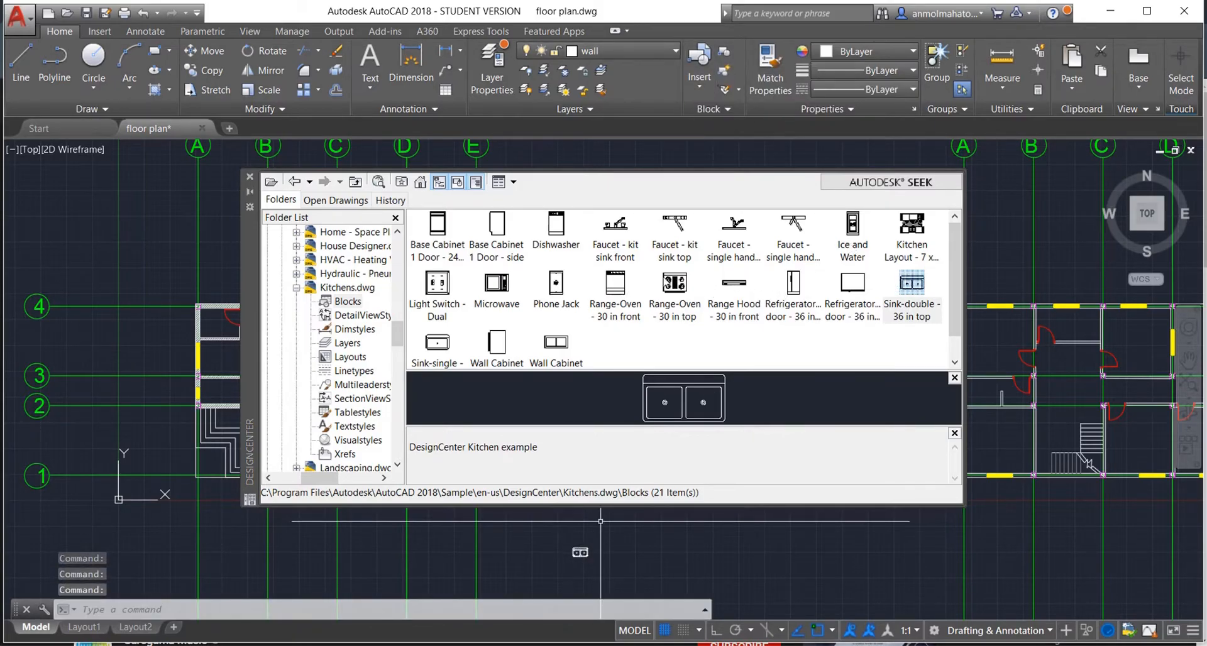
# Step: Insert the "Range-Oven - 30 in top" and "Refrigerator - 2 door - 36 in top" blocks beside the sink below the floor plan
pyautogui.click(667, 284)
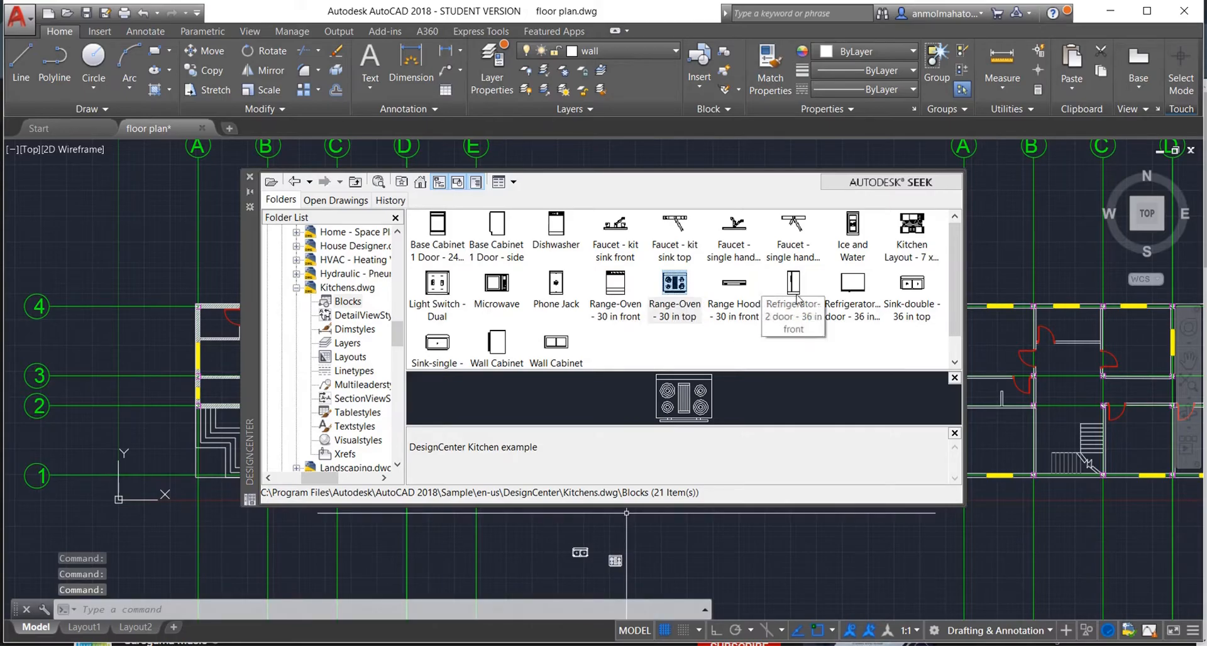
pyautogui.click(853, 284)
pyautogui.moveTo(852, 284); pyautogui.dragTo(655, 545)
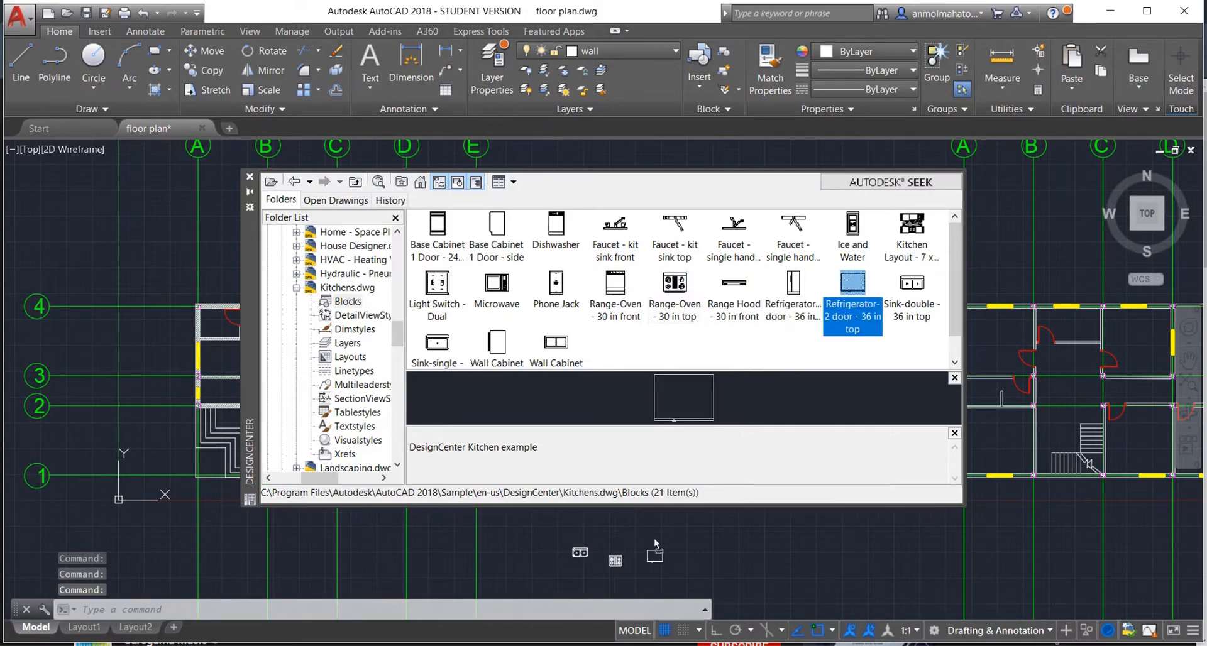
# Step: Insert the "Toilet - top" and "Bath Tub - 26 x 60 in." blocks from House Designer.dwg beside the refrigerator below the floor plan
pyautogui.click(297, 289)
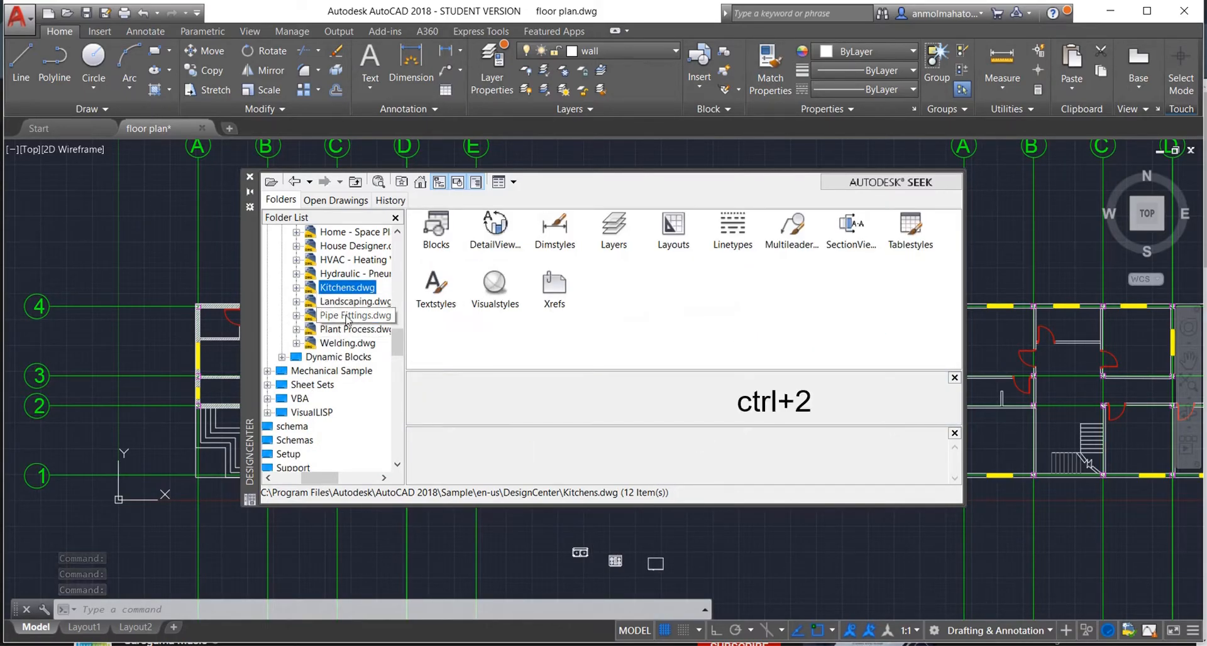
pyautogui.scroll(3, 346, 319)
pyautogui.doubleClick(338, 372)
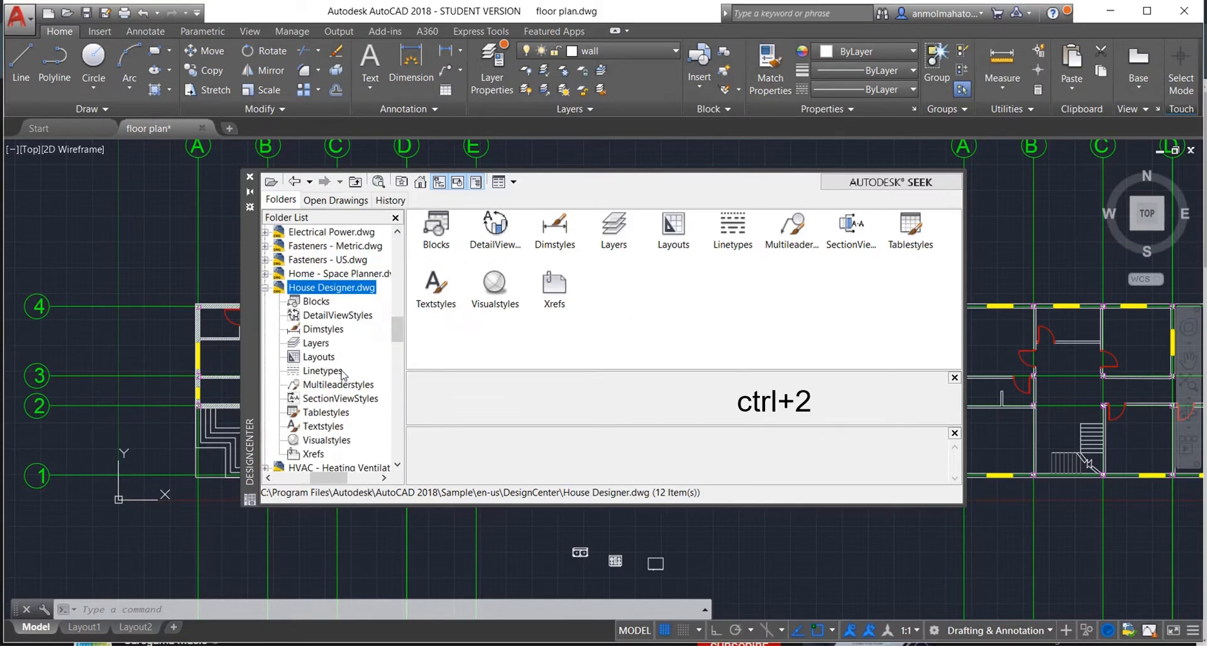
pyautogui.click(315, 302)
pyautogui.click(862, 293)
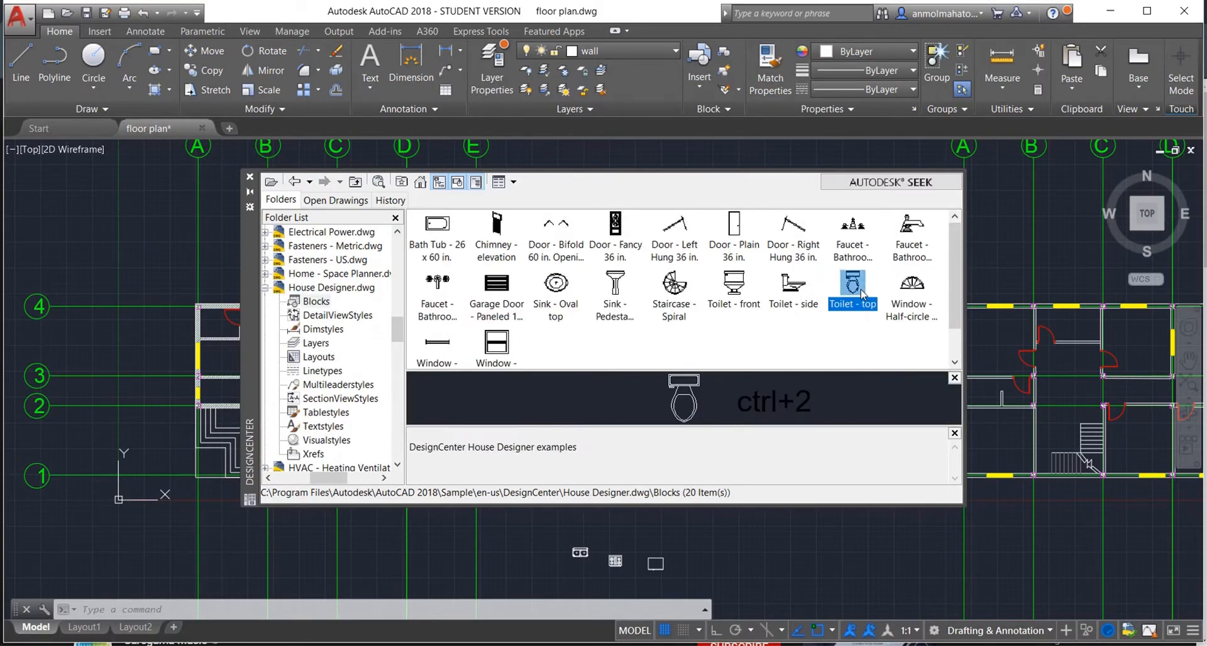
pyautogui.moveTo(697, 545); pyautogui.dragTo(673, 544)
pyautogui.click(434, 233)
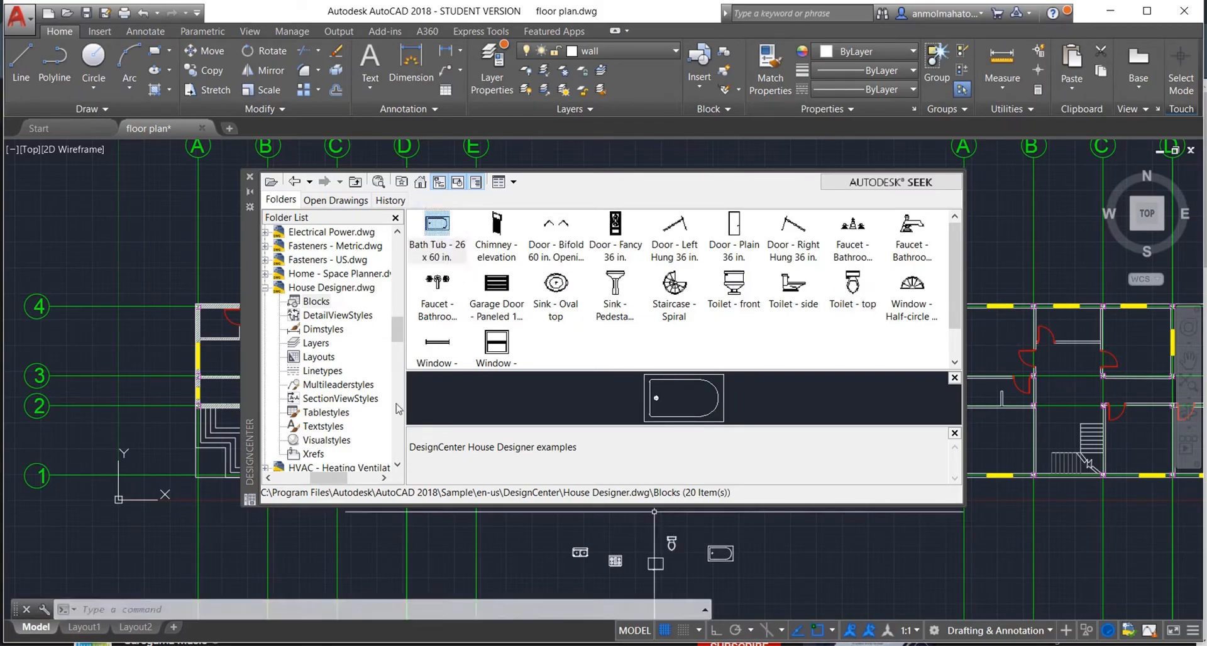
# Step: Insert the "Bed - Queen" block from Home - Space Planner.dwg beside the sink below the floor plan
pyautogui.scroll(1, 296, 298)
pyautogui.click(266, 328)
pyautogui.doubleClick(288, 316)
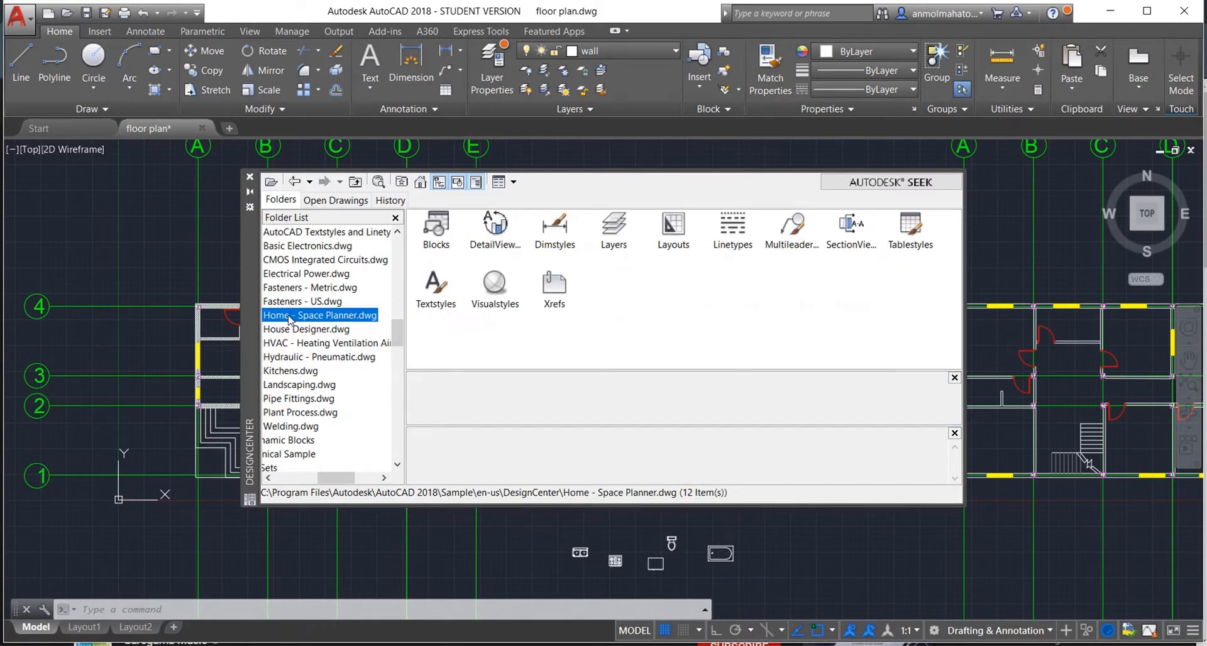
pyautogui.click(291, 302)
pyautogui.click(435, 234)
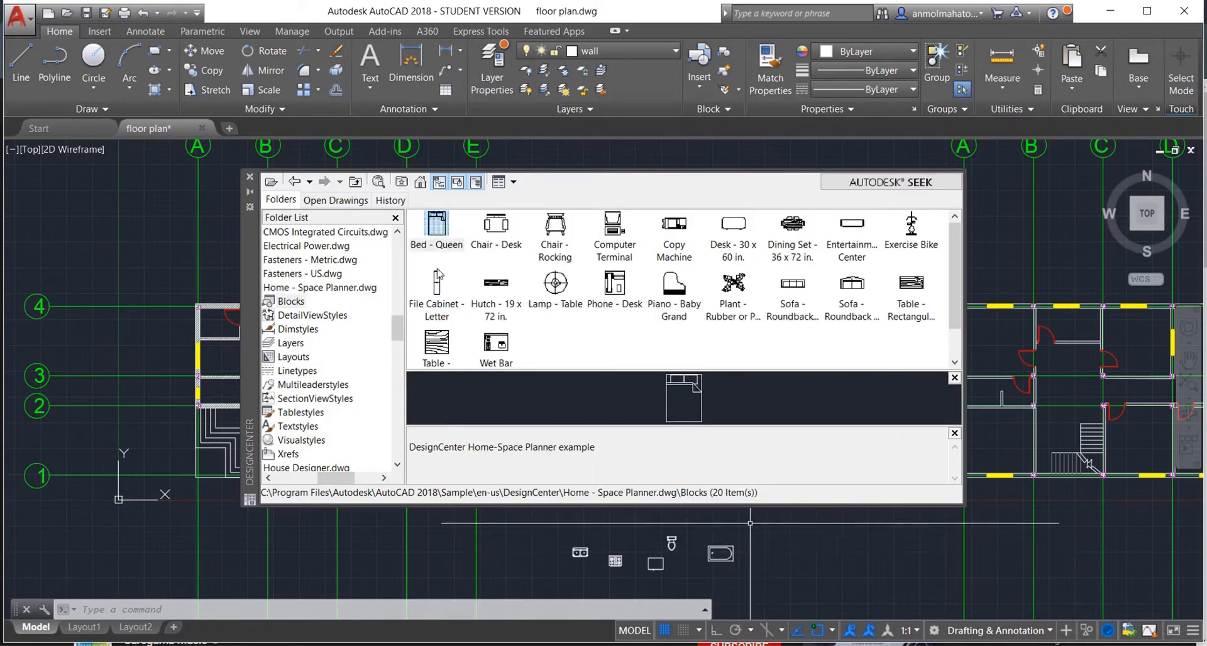
pyautogui.moveTo(488, 503); pyautogui.dragTo(530, 537)
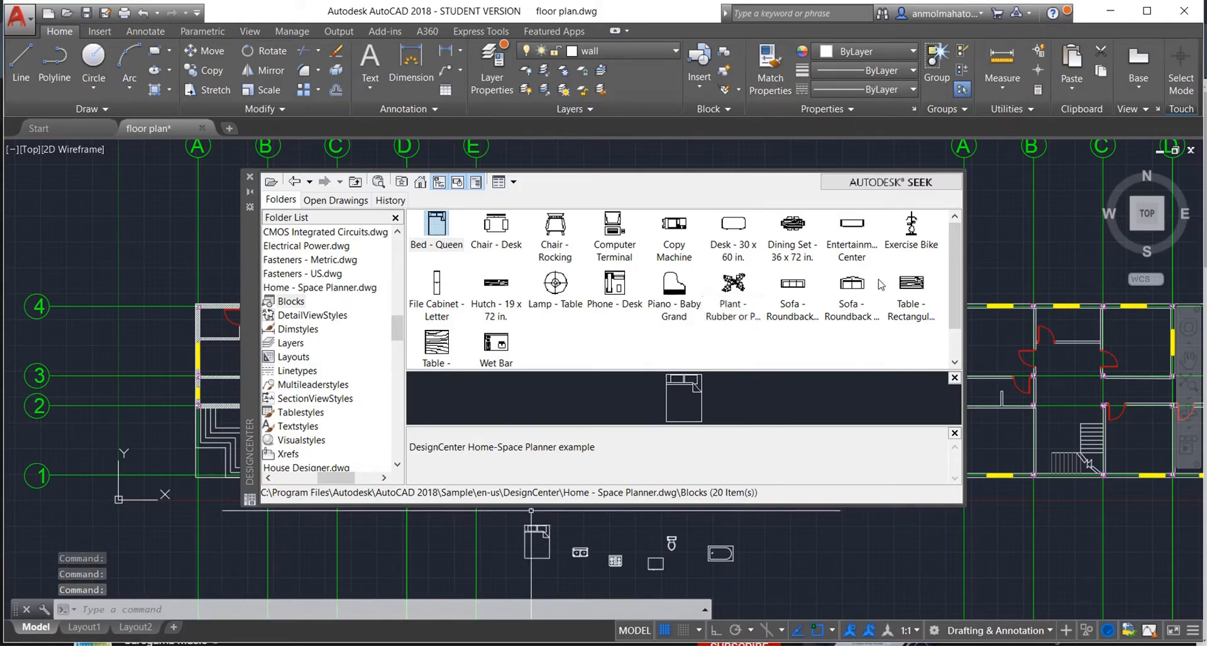
# Step: Insert the "Dining Set - 36 x 72 in." and "Sofa - Roundback 7 ft." blocks near the bathtub below the floor plan
pyautogui.click(860, 290)
pyautogui.click(794, 225)
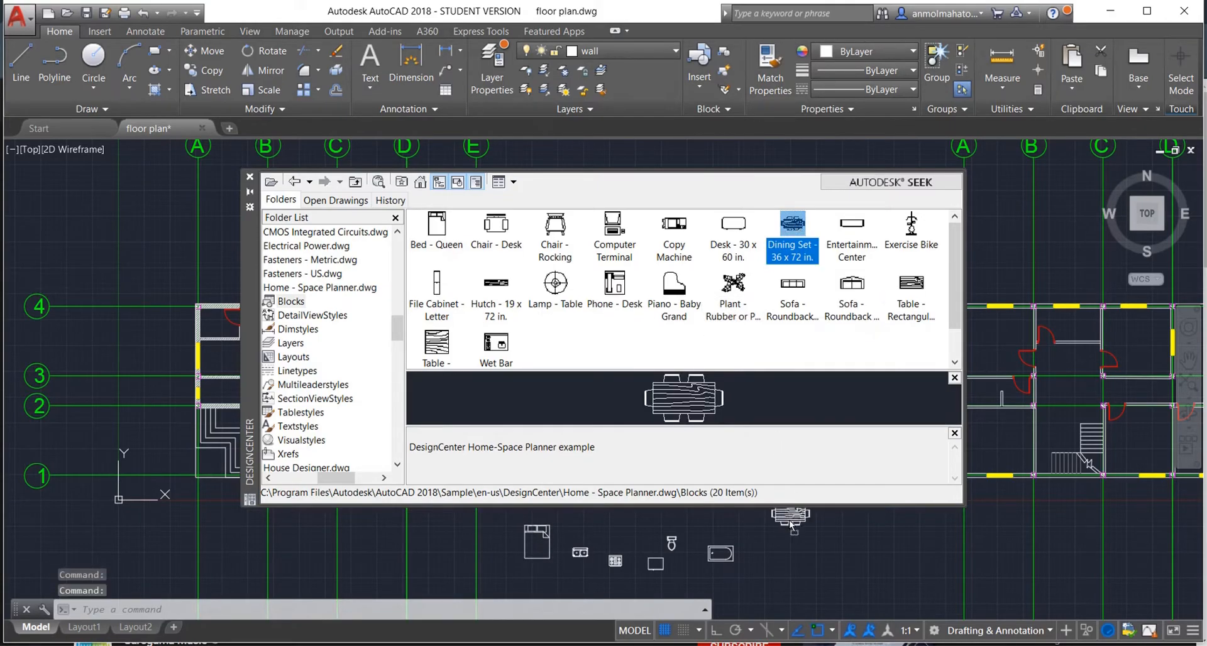
pyautogui.moveTo(791, 513); pyautogui.dragTo(788, 524)
pyautogui.moveTo(793, 285); pyautogui.dragTo(754, 451)
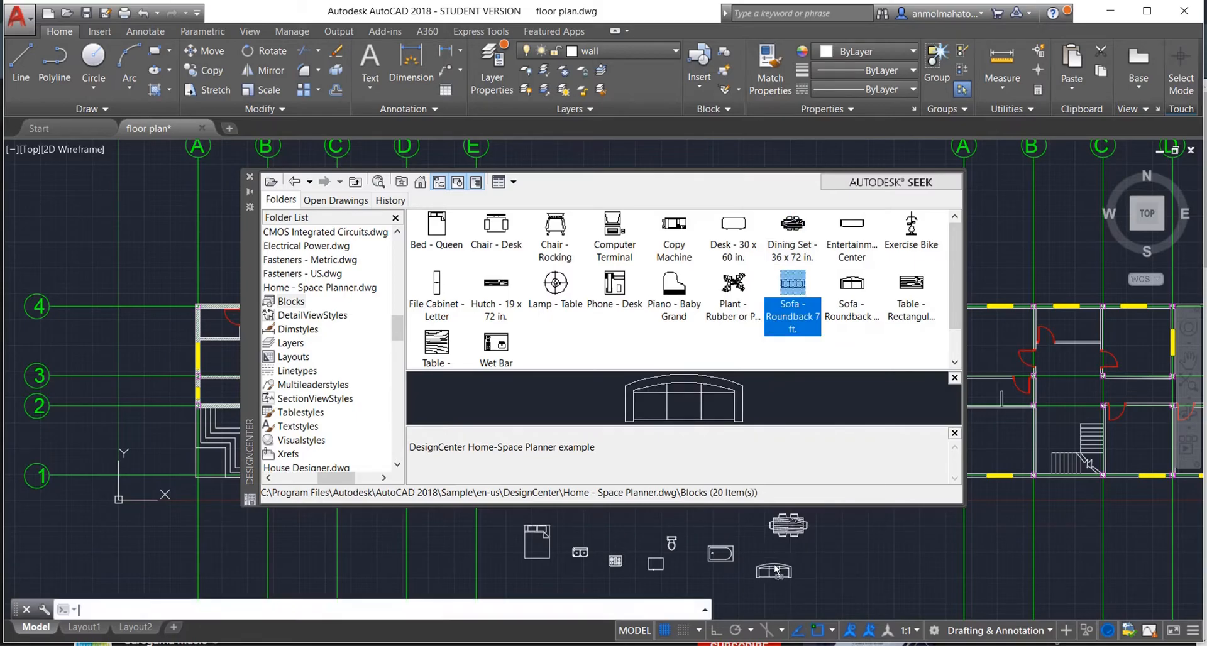
pyautogui.moveTo(777, 569); pyautogui.dragTo(776, 569)
# Step: Collapse Home - Space Planner.dwg and show the blocks contained in Landscaping.dwg
pyautogui.scroll(3, 305, 327)
pyautogui.scroll(-7, 304, 327)
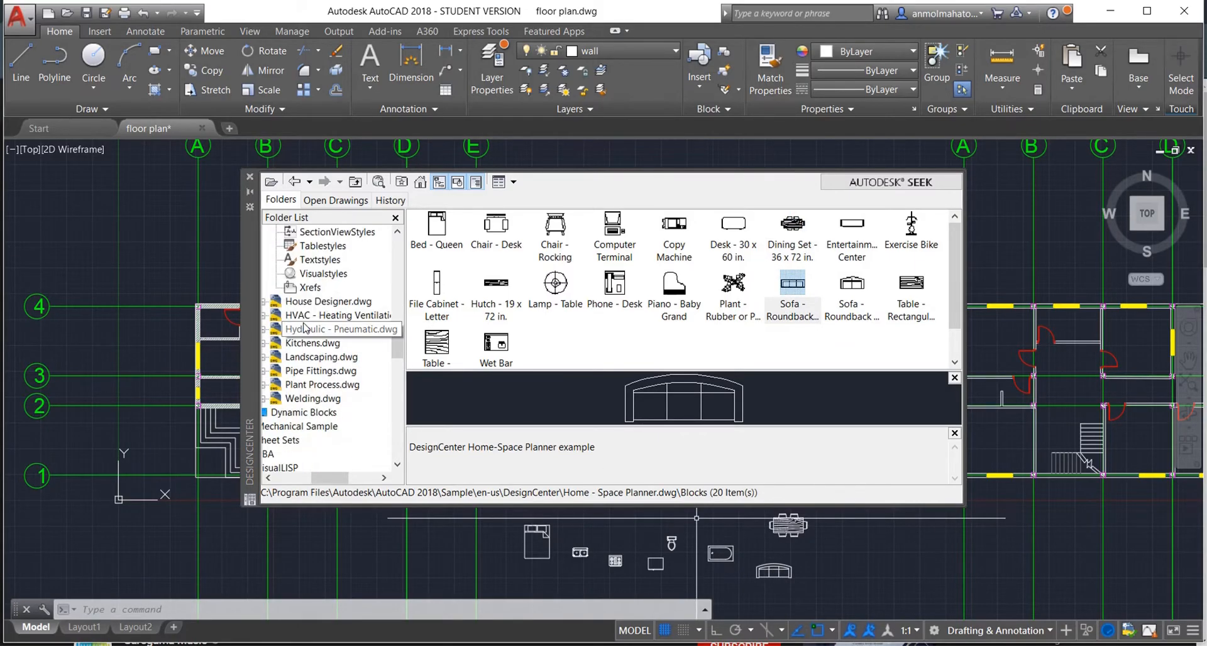
pyautogui.scroll(3, 304, 327)
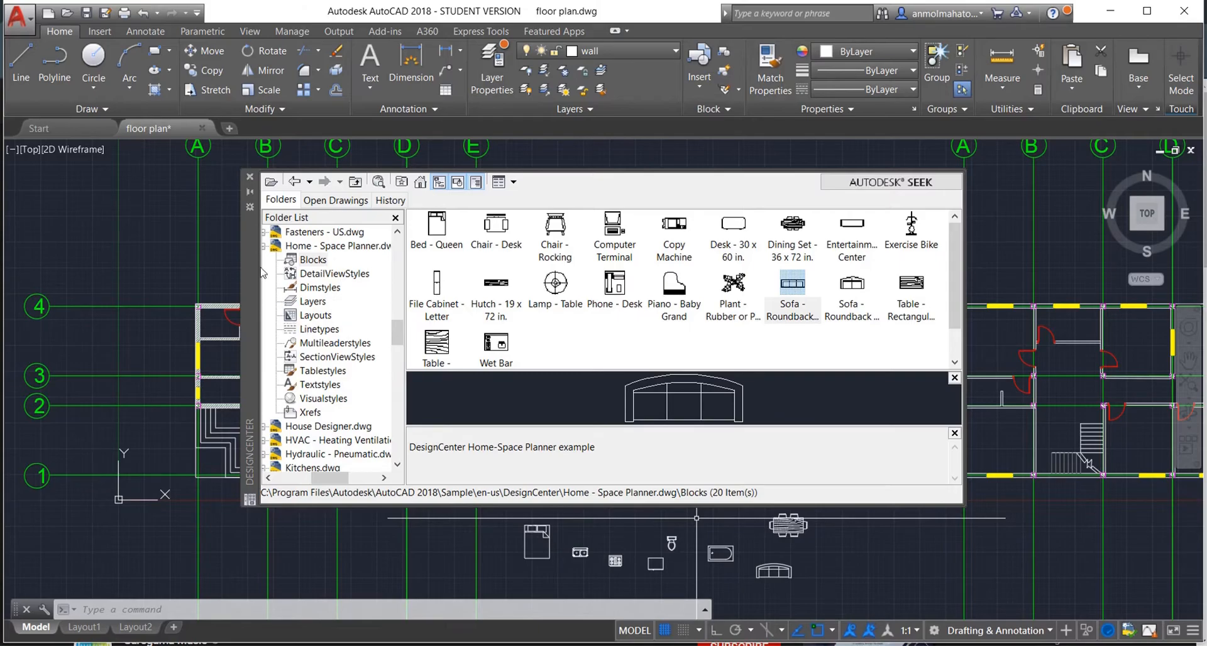
pyautogui.click(265, 246)
pyautogui.scroll(3, 279, 252)
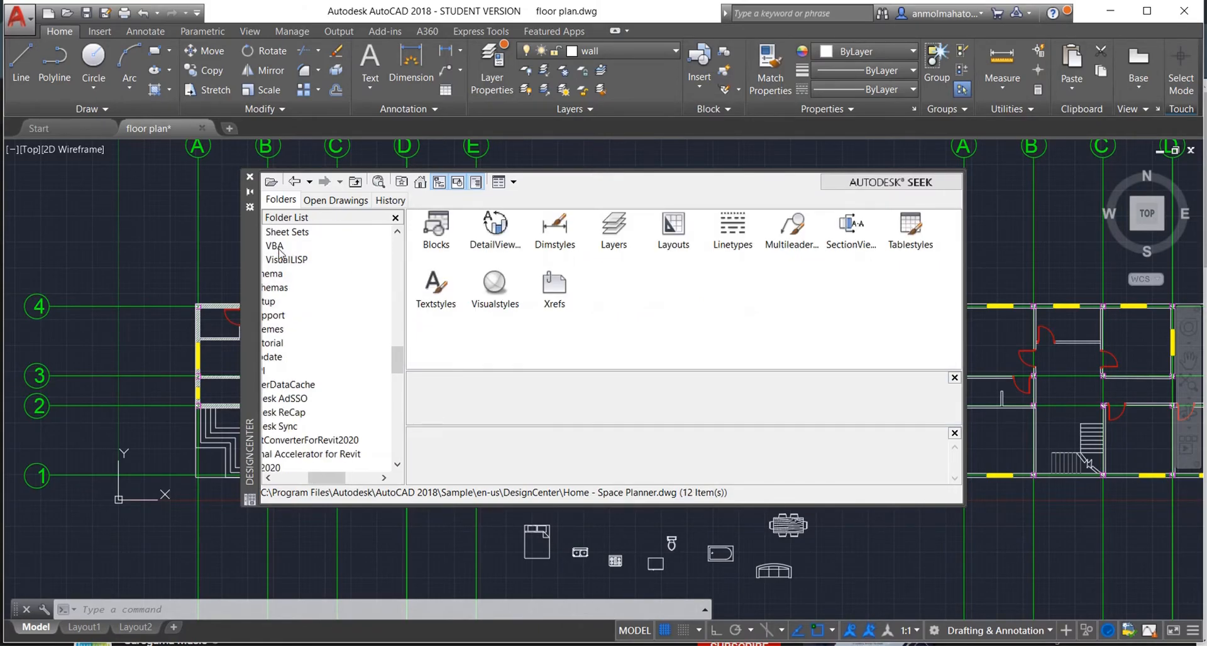
pyautogui.scroll(3, 280, 252)
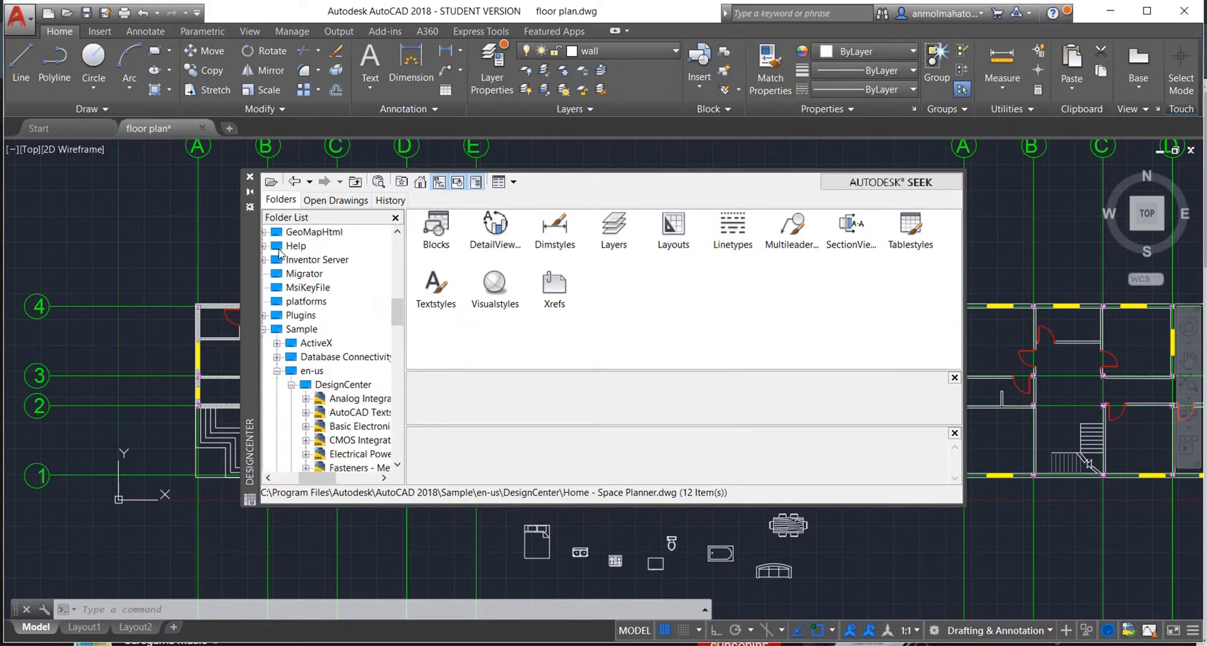
pyautogui.scroll(-3, 280, 253)
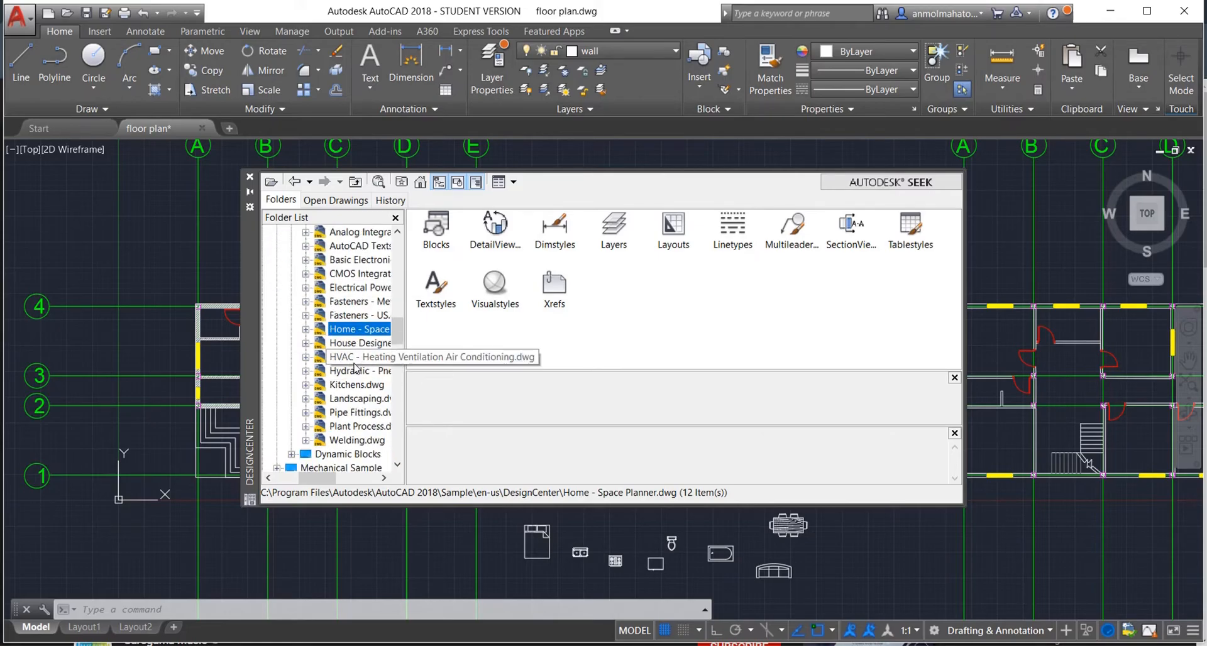
pyautogui.click(346, 399)
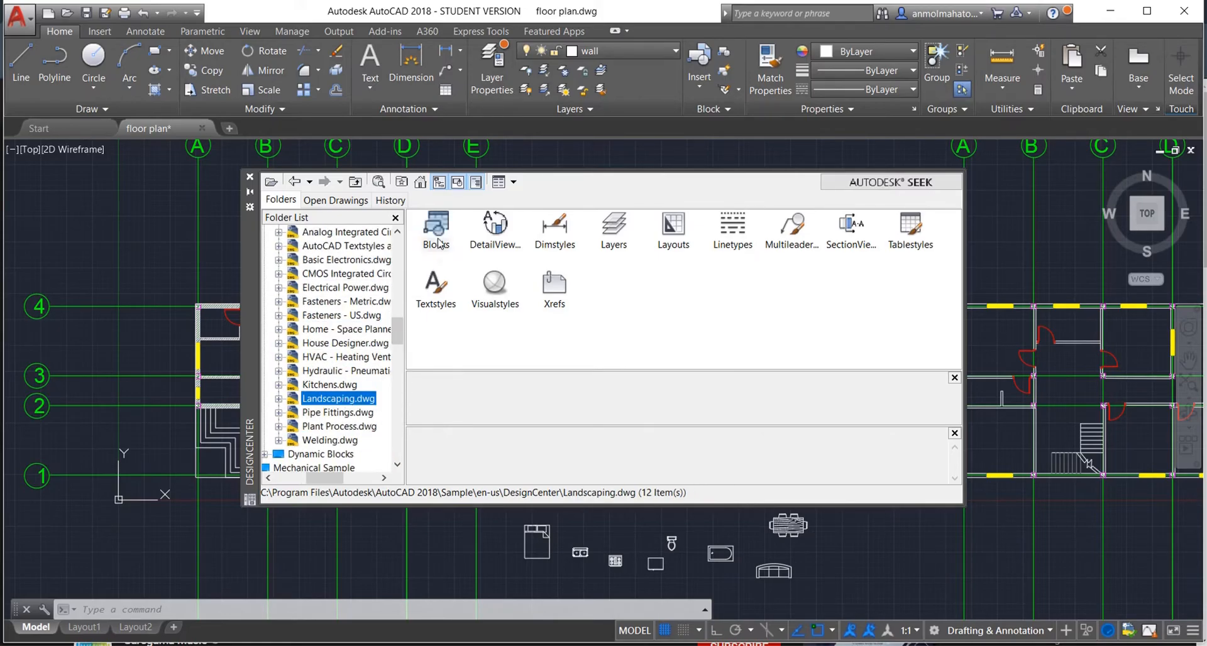
pyautogui.doubleClick(338, 402)
pyautogui.doubleClick(427, 240)
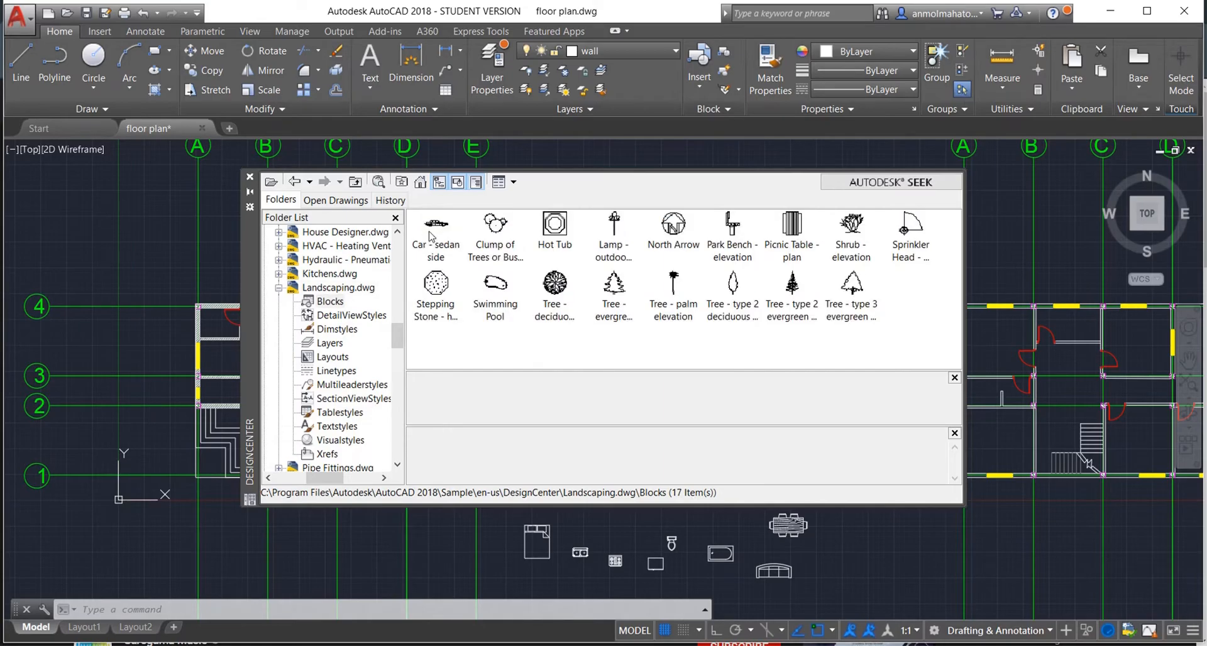
# Step: Try the "Car - sedan side" block below the floor plan and erase it
pyautogui.click(436, 234)
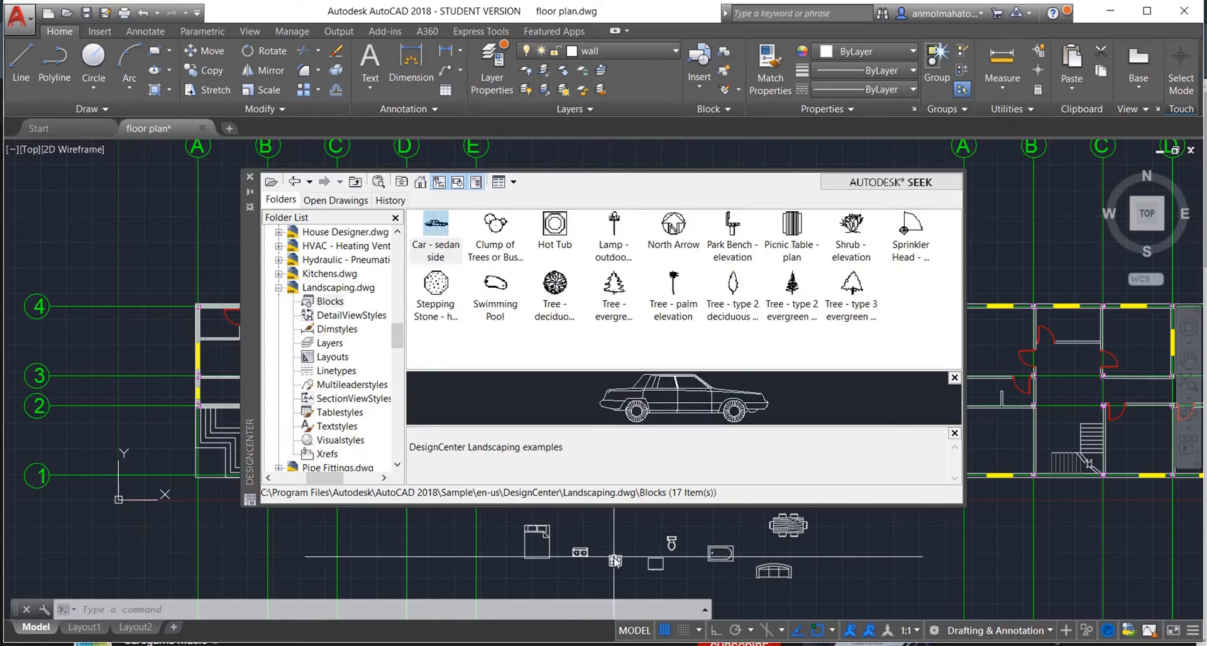
pyautogui.moveTo(474, 387)
pyautogui.mouseDown()
pyautogui.moveTo(543, 573)
pyautogui.moveTo(561, 580)
pyautogui.mouseUp()
pyautogui.click(564, 584)
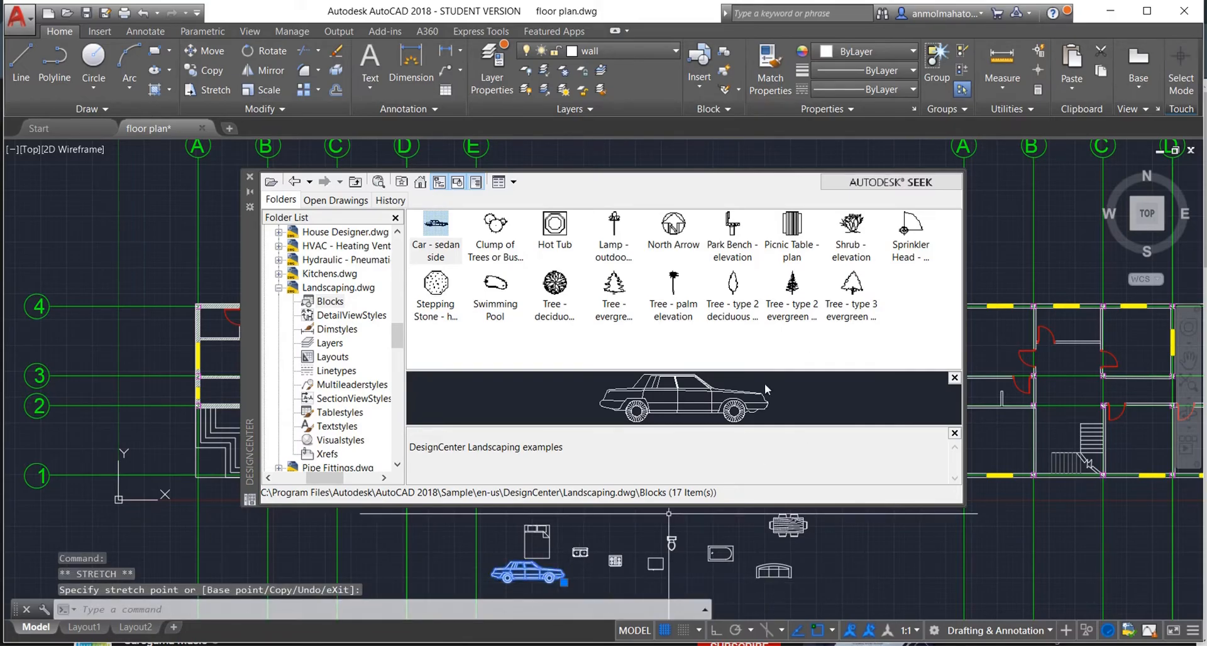
pyautogui.press('Delete')
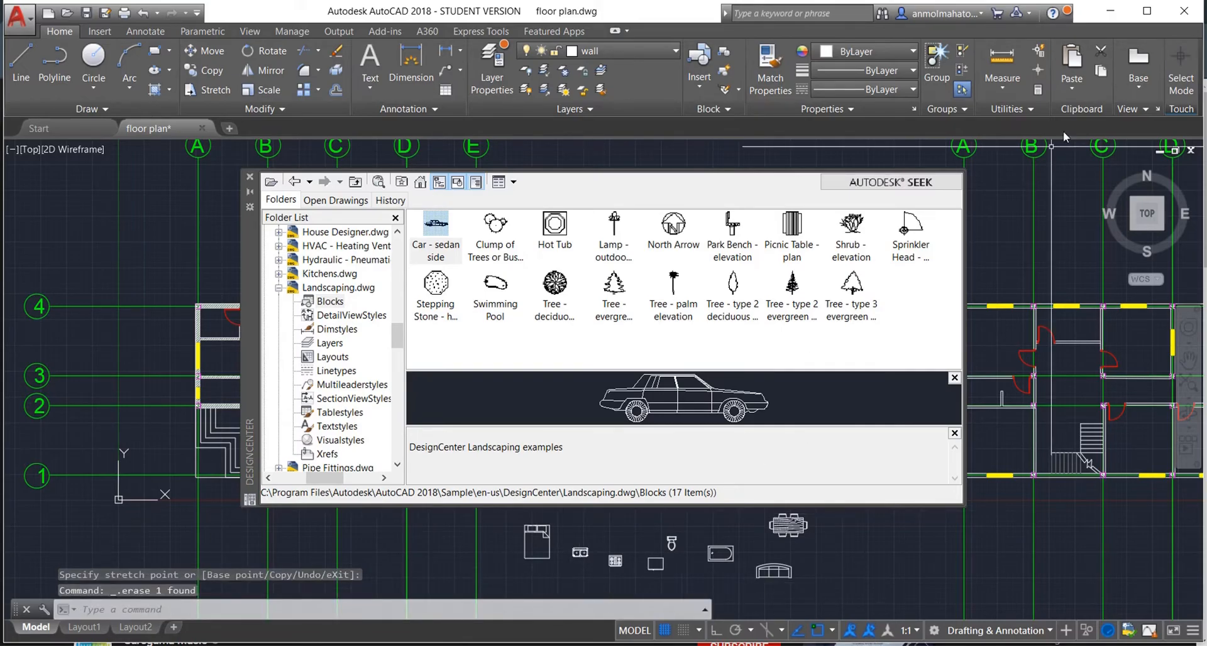
# Step: Close DesignCenter, insert the "Vehicles - Imperial" block from the tool palettes above the floor plan, and switch the car to its top view
pyautogui.click(249, 177)
pyautogui.hotkey('ctrl', '3')
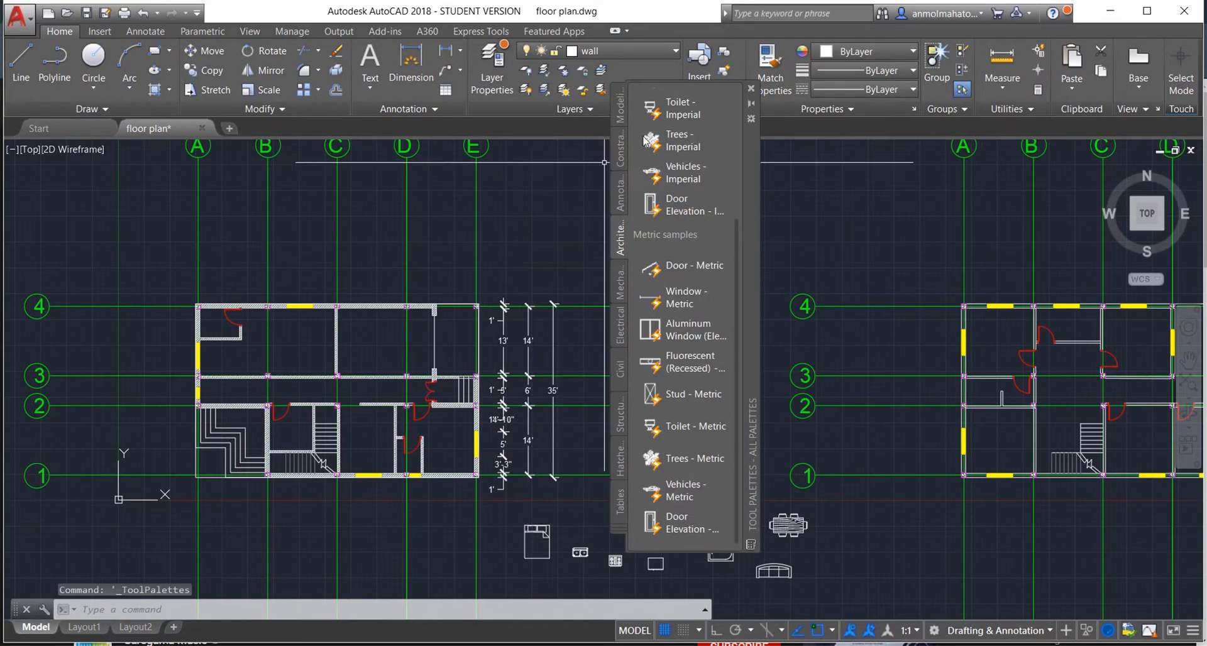
pyautogui.click(683, 172)
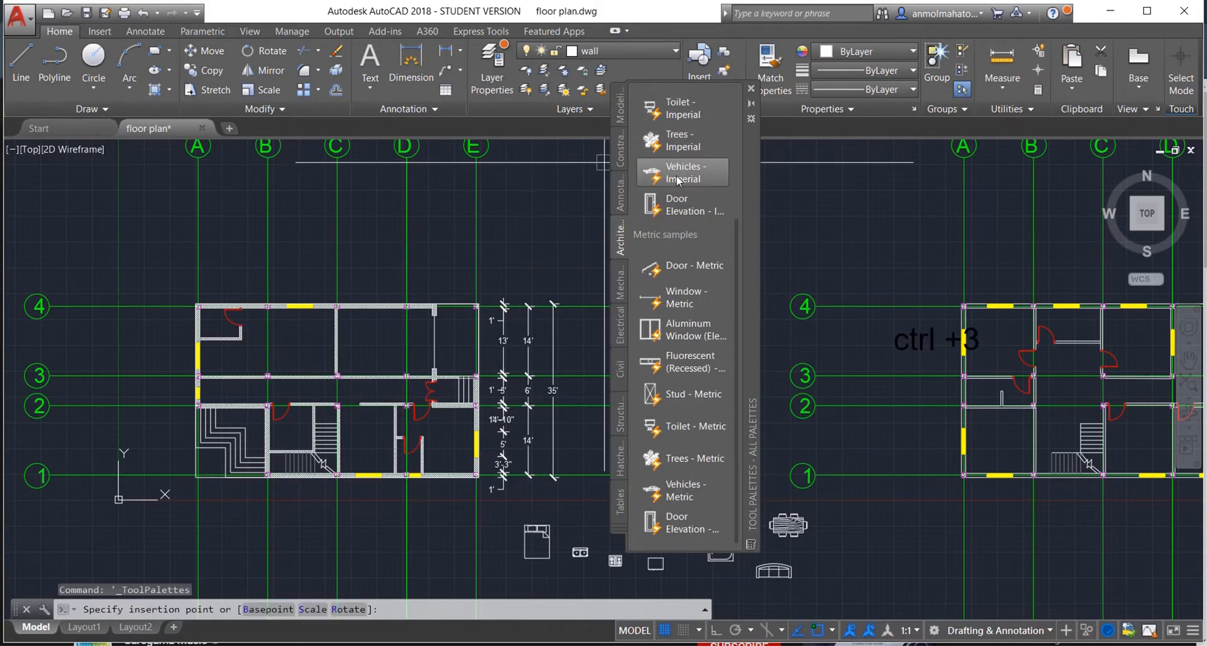
pyautogui.click(573, 248)
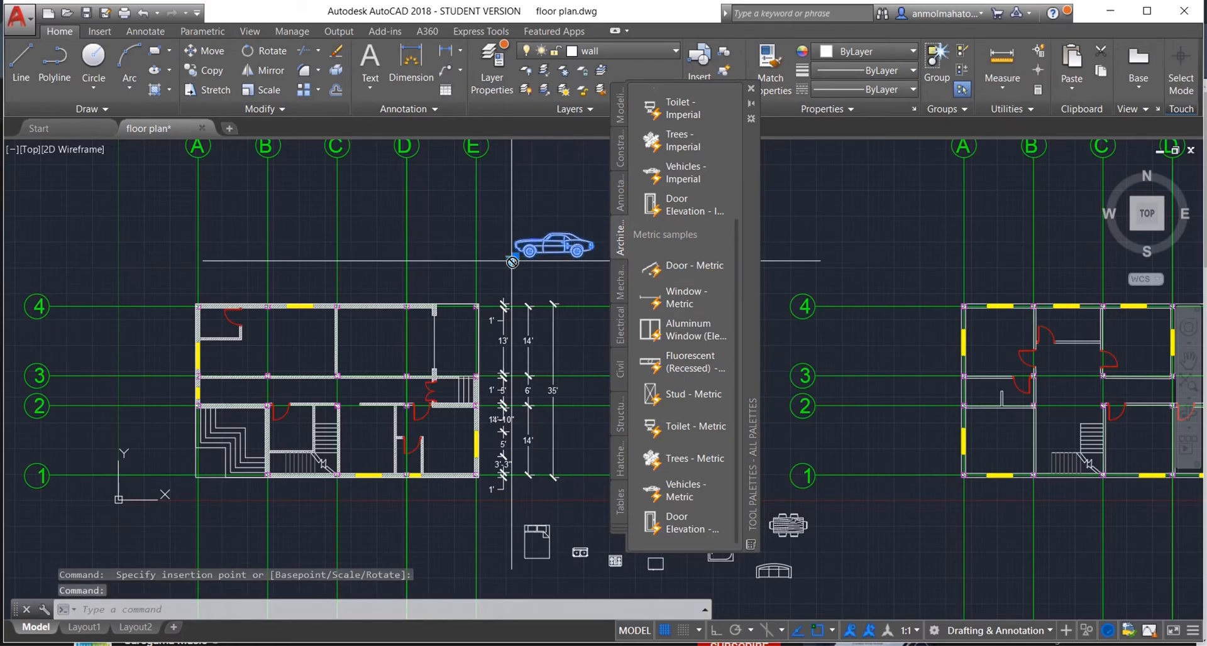
pyautogui.click(511, 258)
pyautogui.click(544, 287)
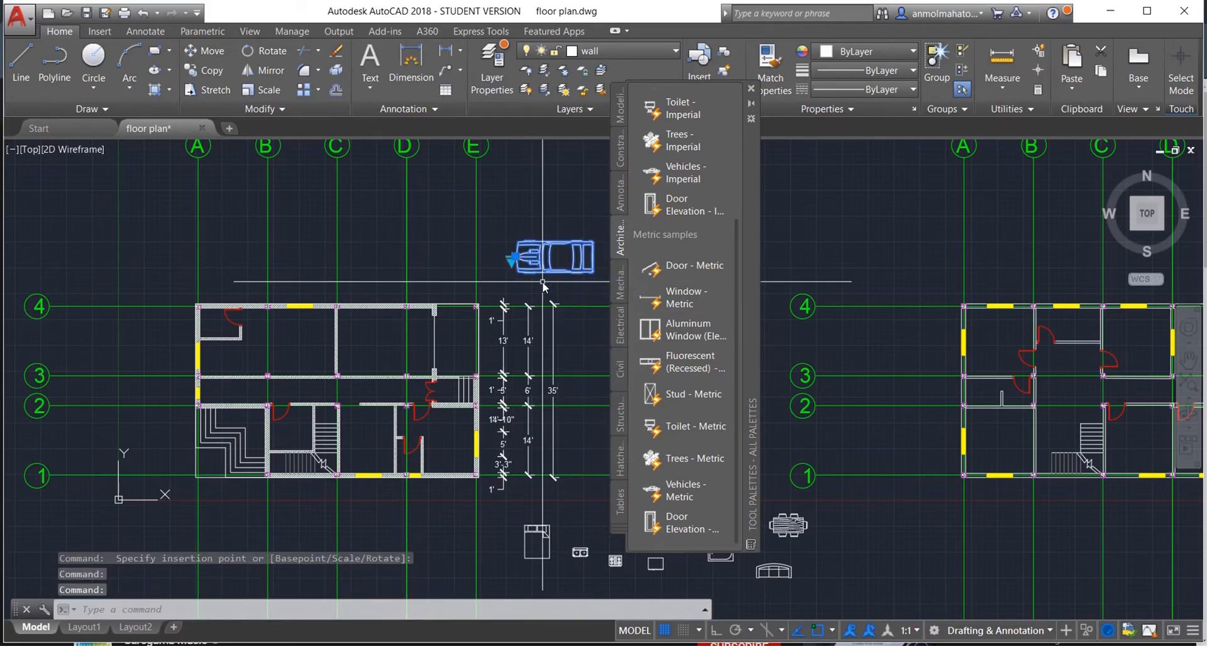
pyautogui.click(752, 88)
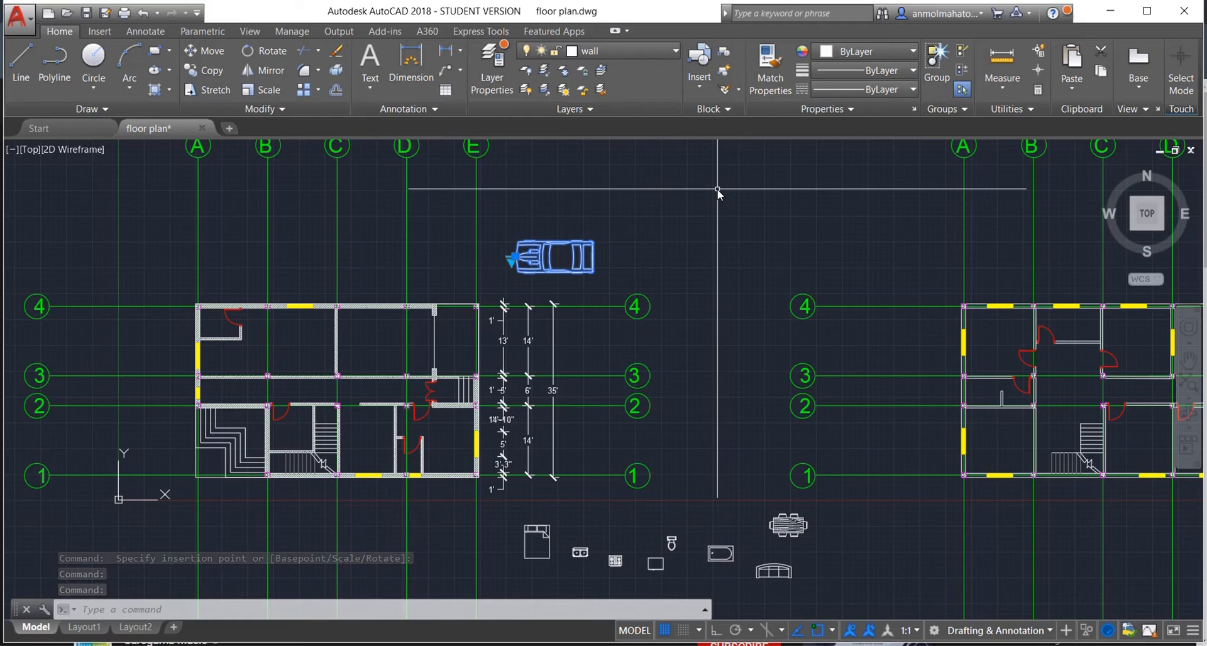
# Step: Move the car into the room right of grid C between grids 3 and 4
pyautogui.moveTo(571, 256); pyautogui.dragTo(533, 276)
pyautogui.click(552, 262)
pyautogui.click(566, 254)
pyautogui.click(515, 256)
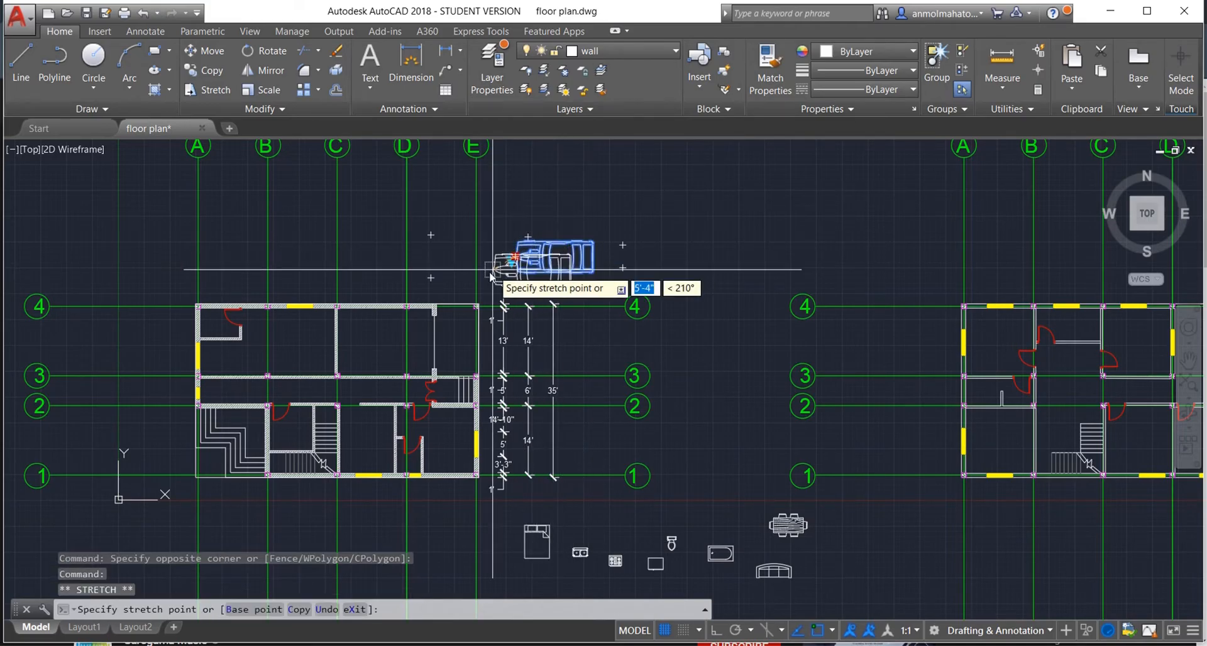
pyautogui.click(346, 345)
# Step: Move the queen bed into the room beside grid E between grids 1 and 2
pyautogui.scroll(-2, 354, 510)
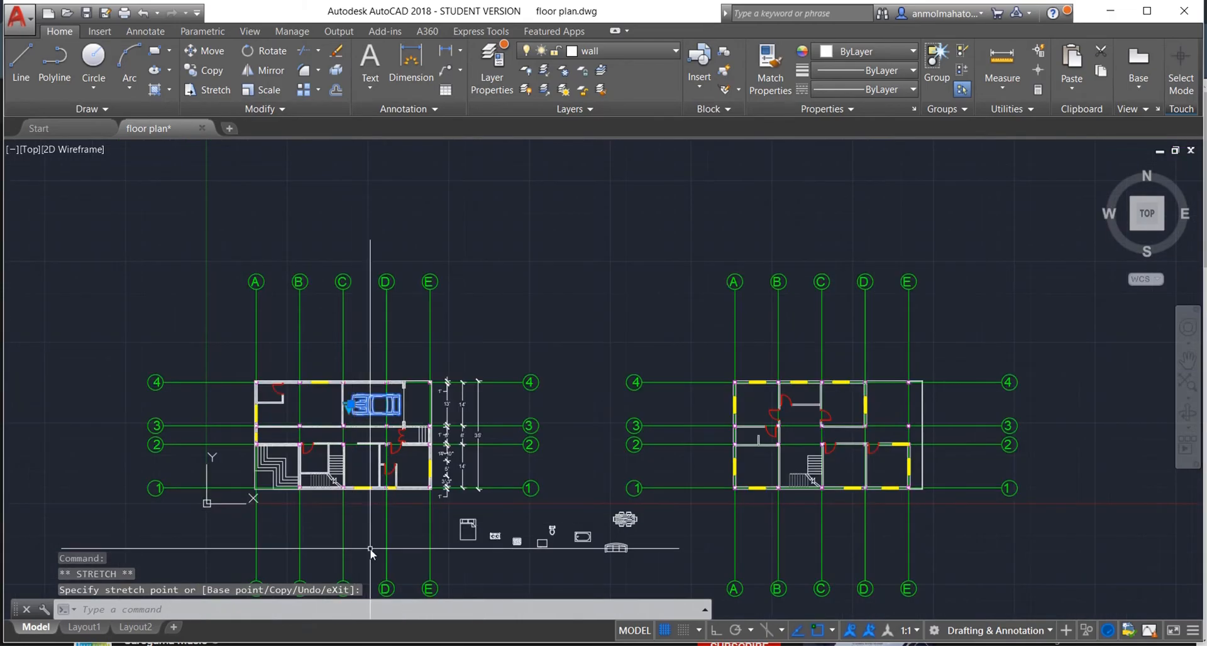
pyautogui.scroll(2, 353, 509)
pyautogui.click(539, 514)
pyautogui.click(535, 528)
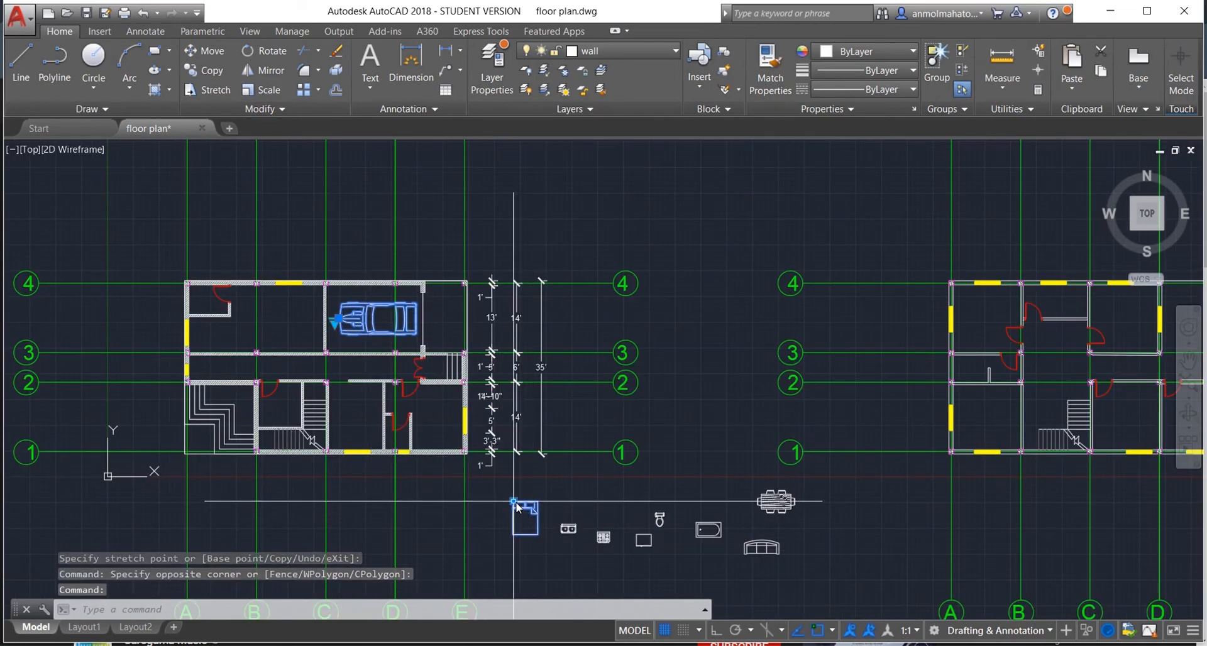
pyautogui.click(514, 503)
pyautogui.click(428, 414)
# Step: Move the double sink against the upper wall of the kitchen between grids C and D, and move the range into the same room
pyautogui.click(572, 529)
pyautogui.click(569, 525)
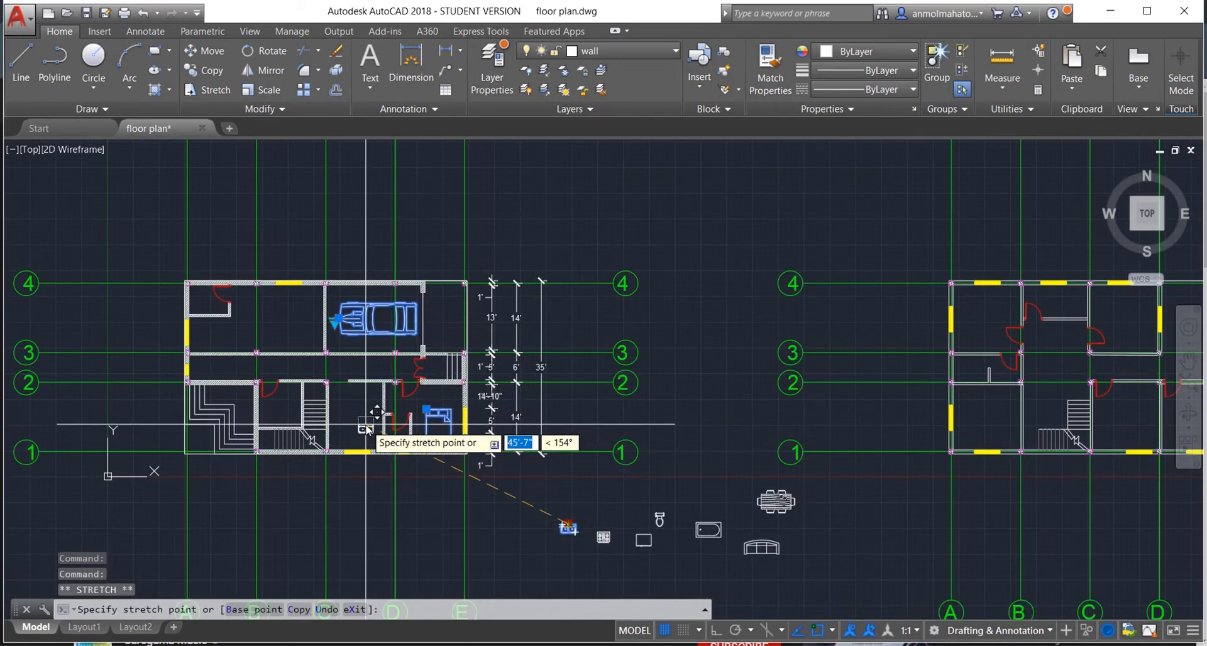
pyautogui.scroll(2, 368, 422)
pyautogui.click(377, 358)
pyautogui.scroll(-2, 370, 371)
pyautogui.click(598, 507)
pyautogui.click(595, 505)
pyautogui.click(349, 393)
pyautogui.press('Escape')
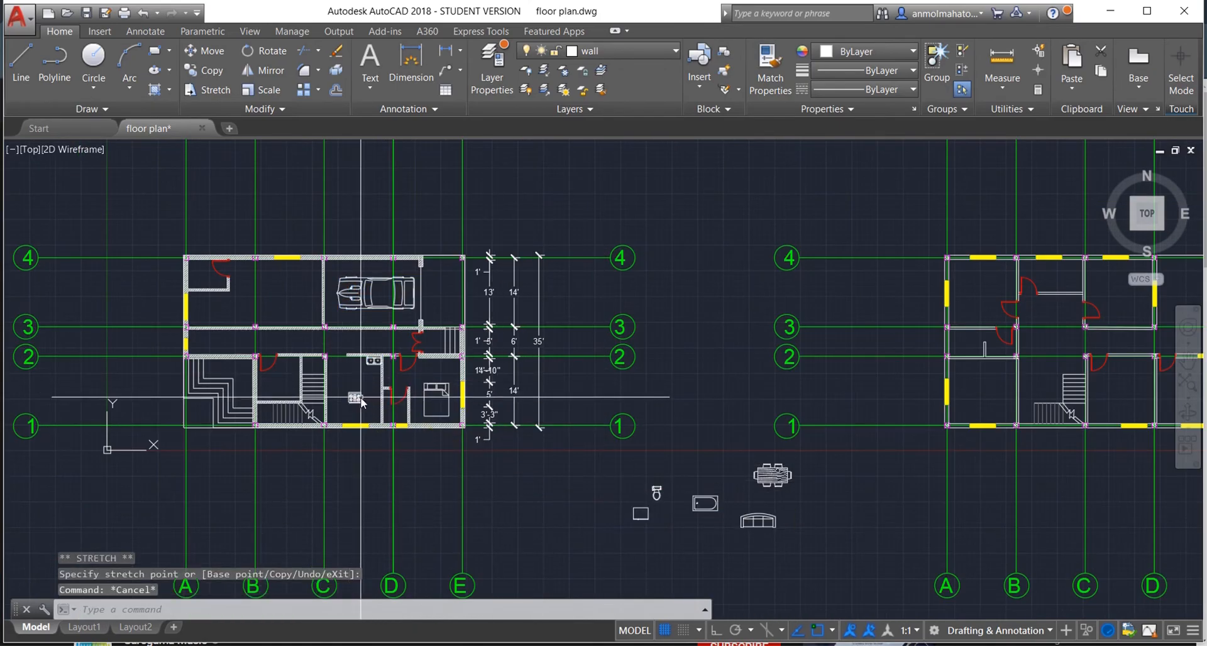
# Step: Rotate the range a quarter turn and place it against the kitchen's right wall below the sink
pyautogui.scroll(5, 362, 398)
pyautogui.click(344, 398)
pyautogui.click(266, 51)
pyautogui.click(322, 397)
pyautogui.click(322, 462)
pyautogui.click(325, 403)
pyautogui.click(348, 376)
# Step: Move the refrigerator against the kitchen's upper wall, left of the double sink
pyautogui.scroll(-5, 622, 456)
pyautogui.scroll(2, 594, 458)
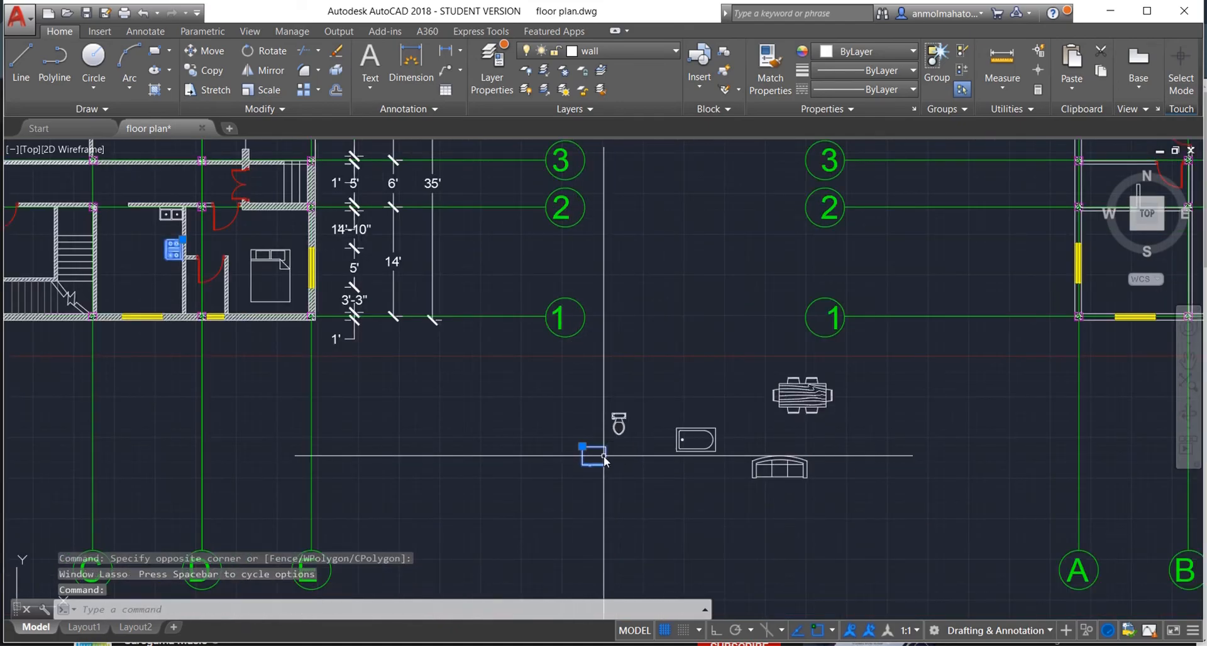
pyautogui.scroll(-3, 742, 464)
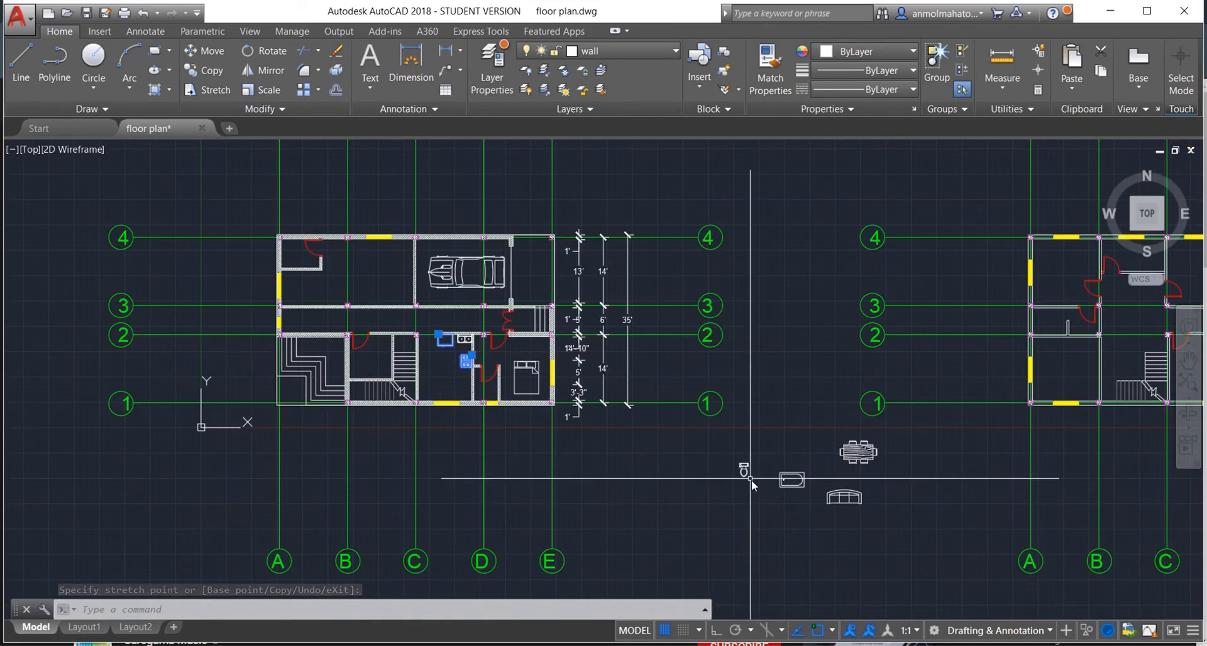
# Step: Move the toilet and bathtub into the bathroom at grids A and 4, rotating the bathtub upright against the left wall
pyautogui.click(305, 242)
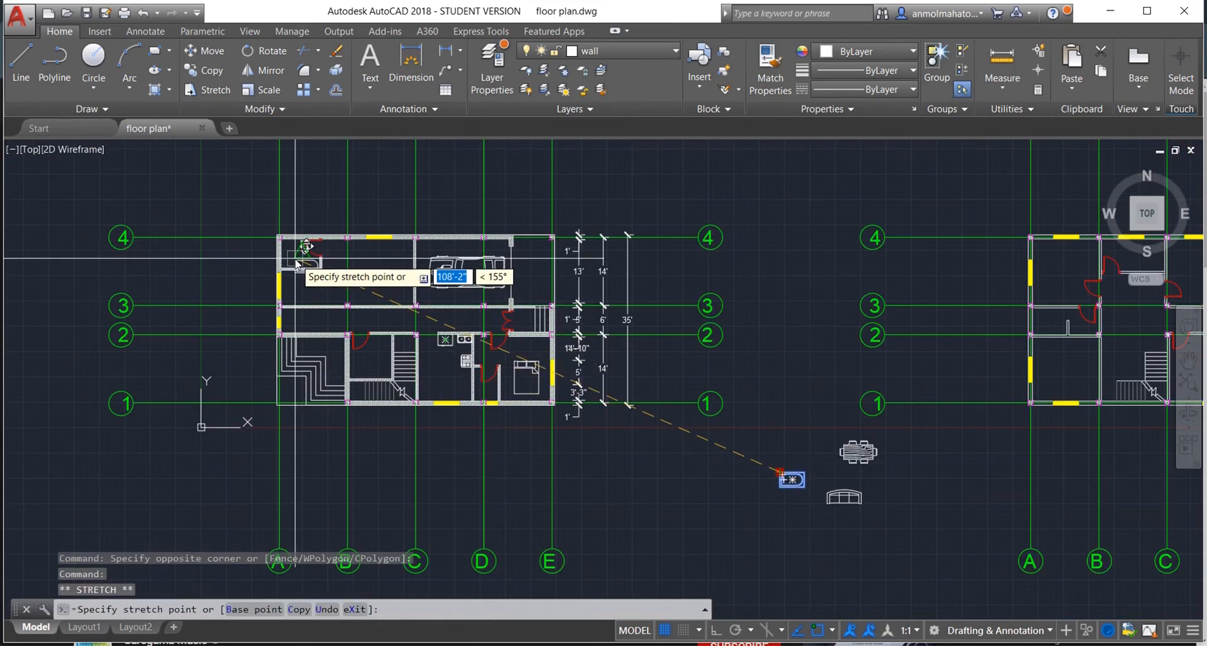
pyautogui.scroll(6, 255, 217)
pyautogui.click(249, 225)
pyautogui.click(265, 52)
pyautogui.click(296, 252)
pyautogui.click(298, 225)
pyautogui.click(269, 298)
pyautogui.click(229, 293)
# Step: Rotate the toilet and position it beside the bathtub near the bathroom's lower wall
pyautogui.click(332, 187)
pyautogui.press('Escape')
pyautogui.click(327, 185)
pyautogui.click(266, 52)
pyautogui.click(333, 205)
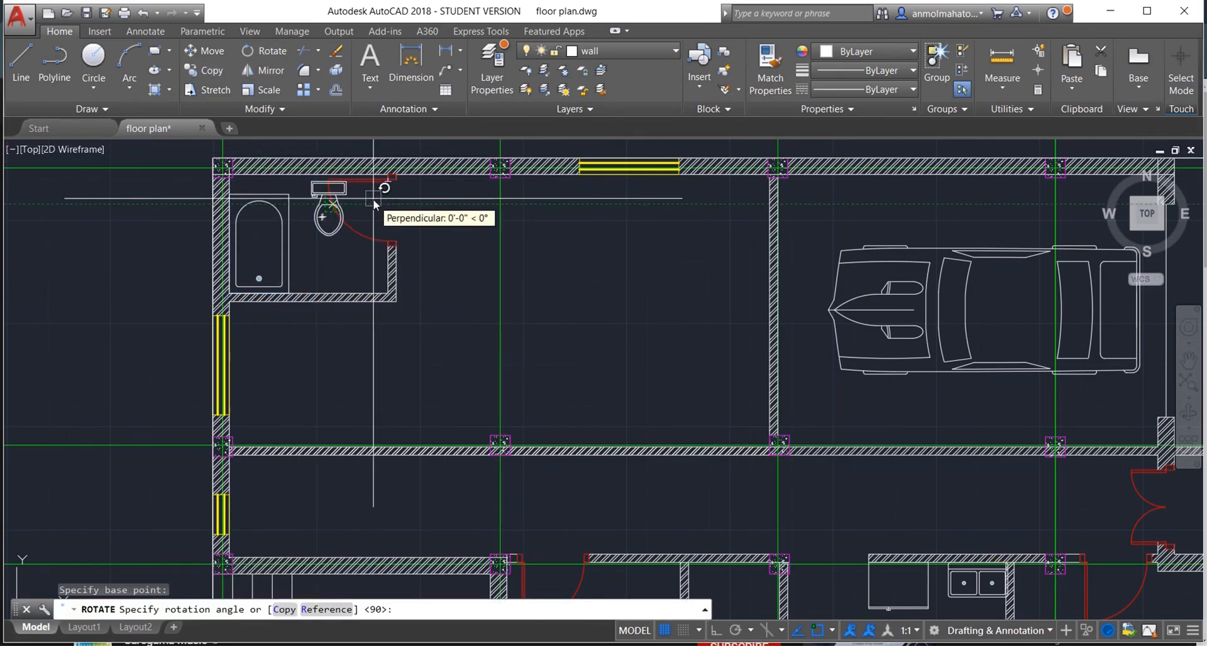
pyautogui.click(296, 205)
pyautogui.click(356, 222)
pyautogui.click(338, 228)
# Step: Move the dining set into the kitchen between grids C and D
pyautogui.scroll(-6, 463, 257)
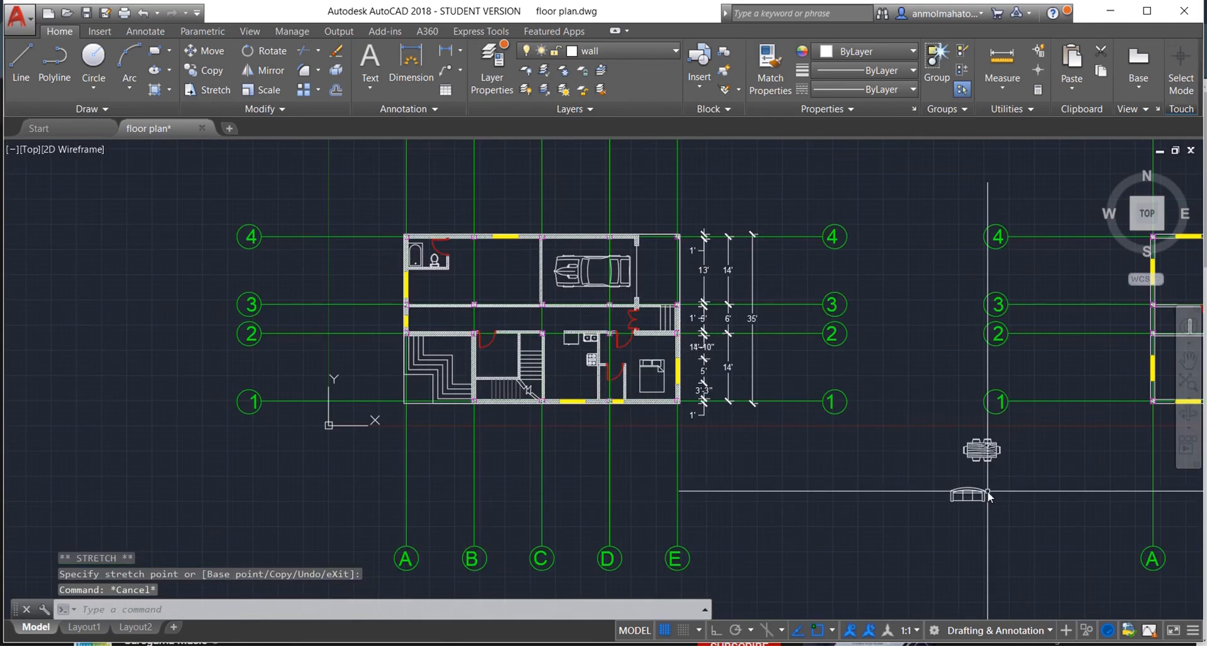
pyautogui.click(984, 450)
pyautogui.click(982, 450)
pyautogui.click(570, 375)
pyautogui.press('Escape')
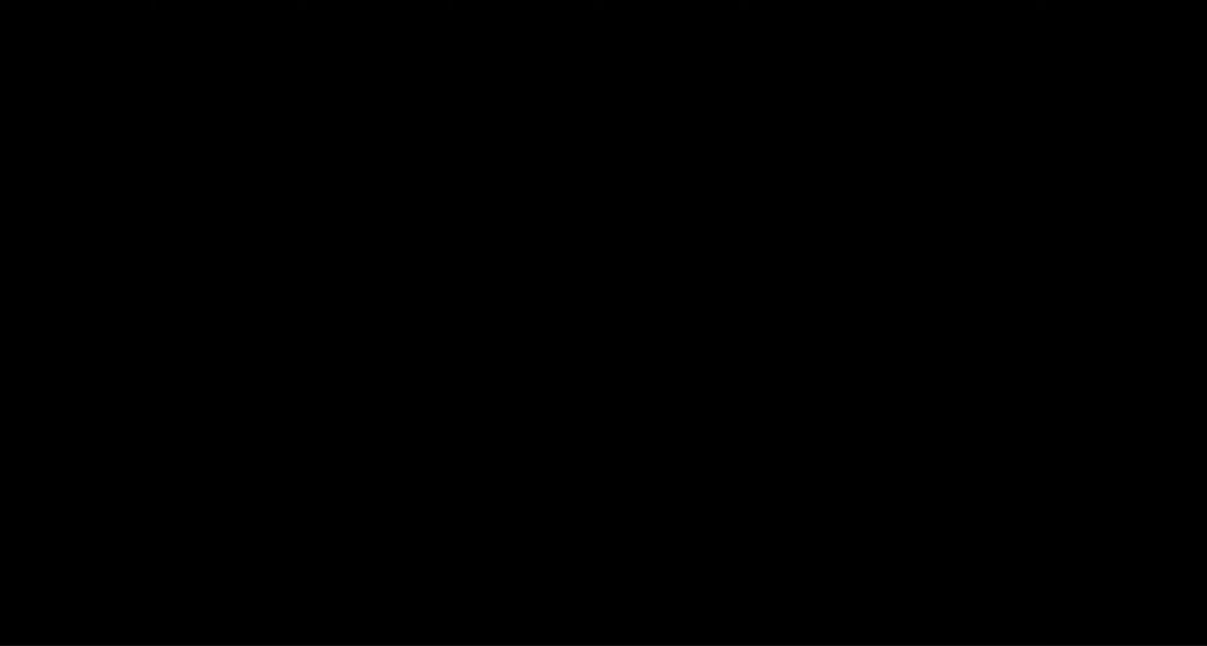